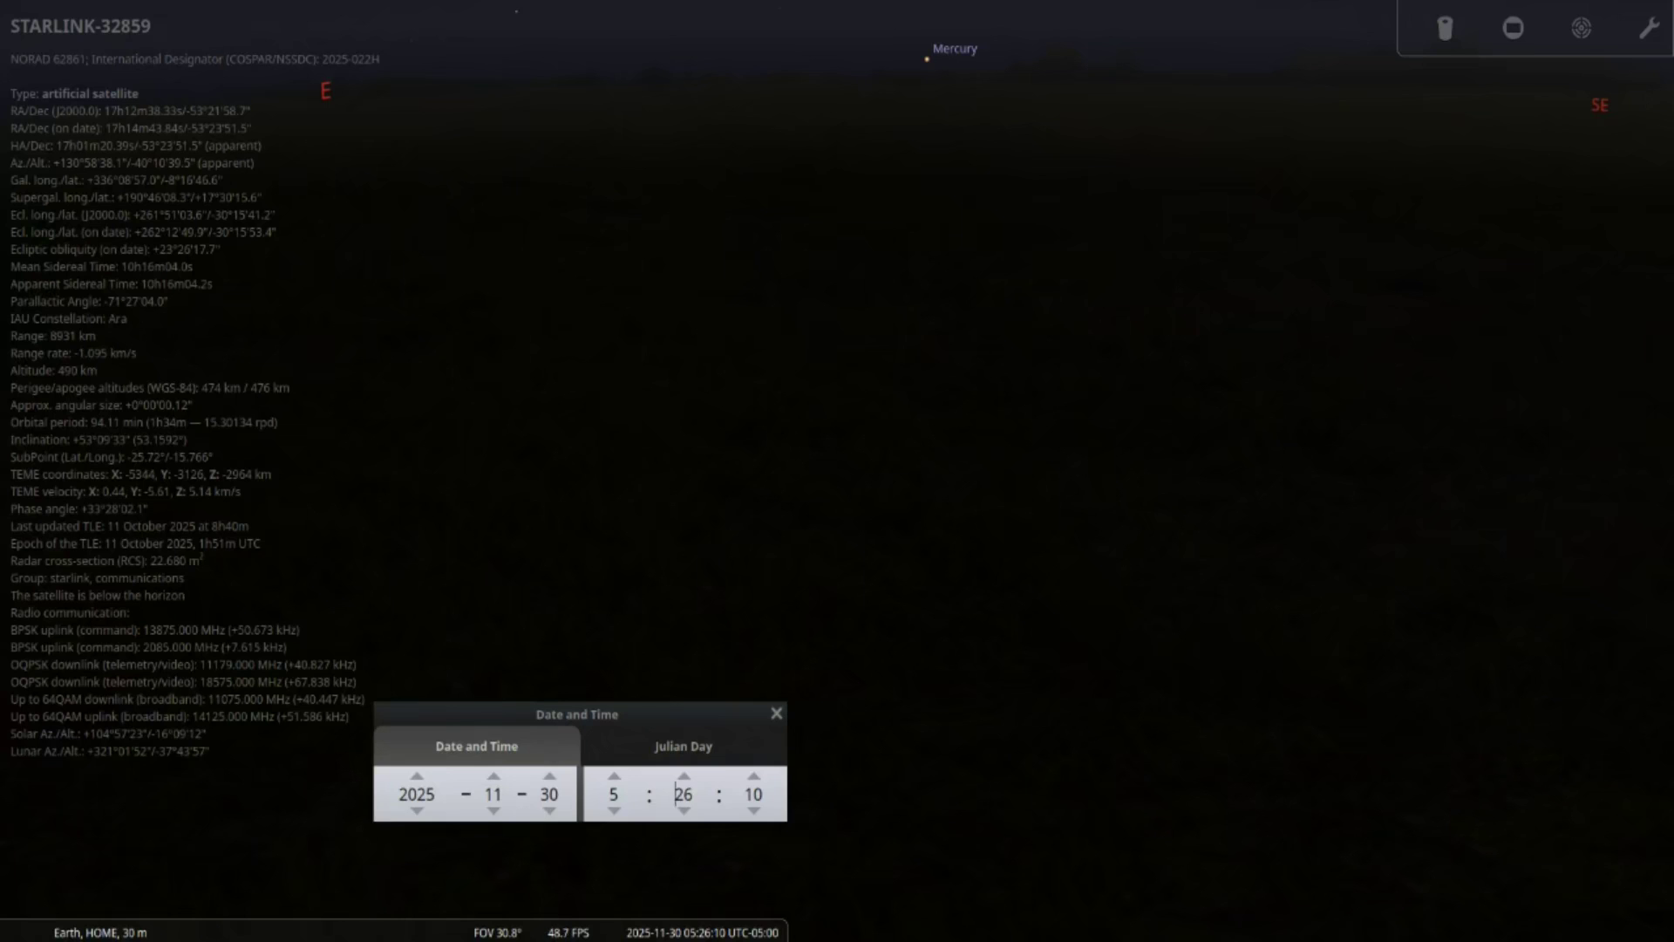
# - Open the Search window with F3 to look up a sky object
pyautogui.press('F3')
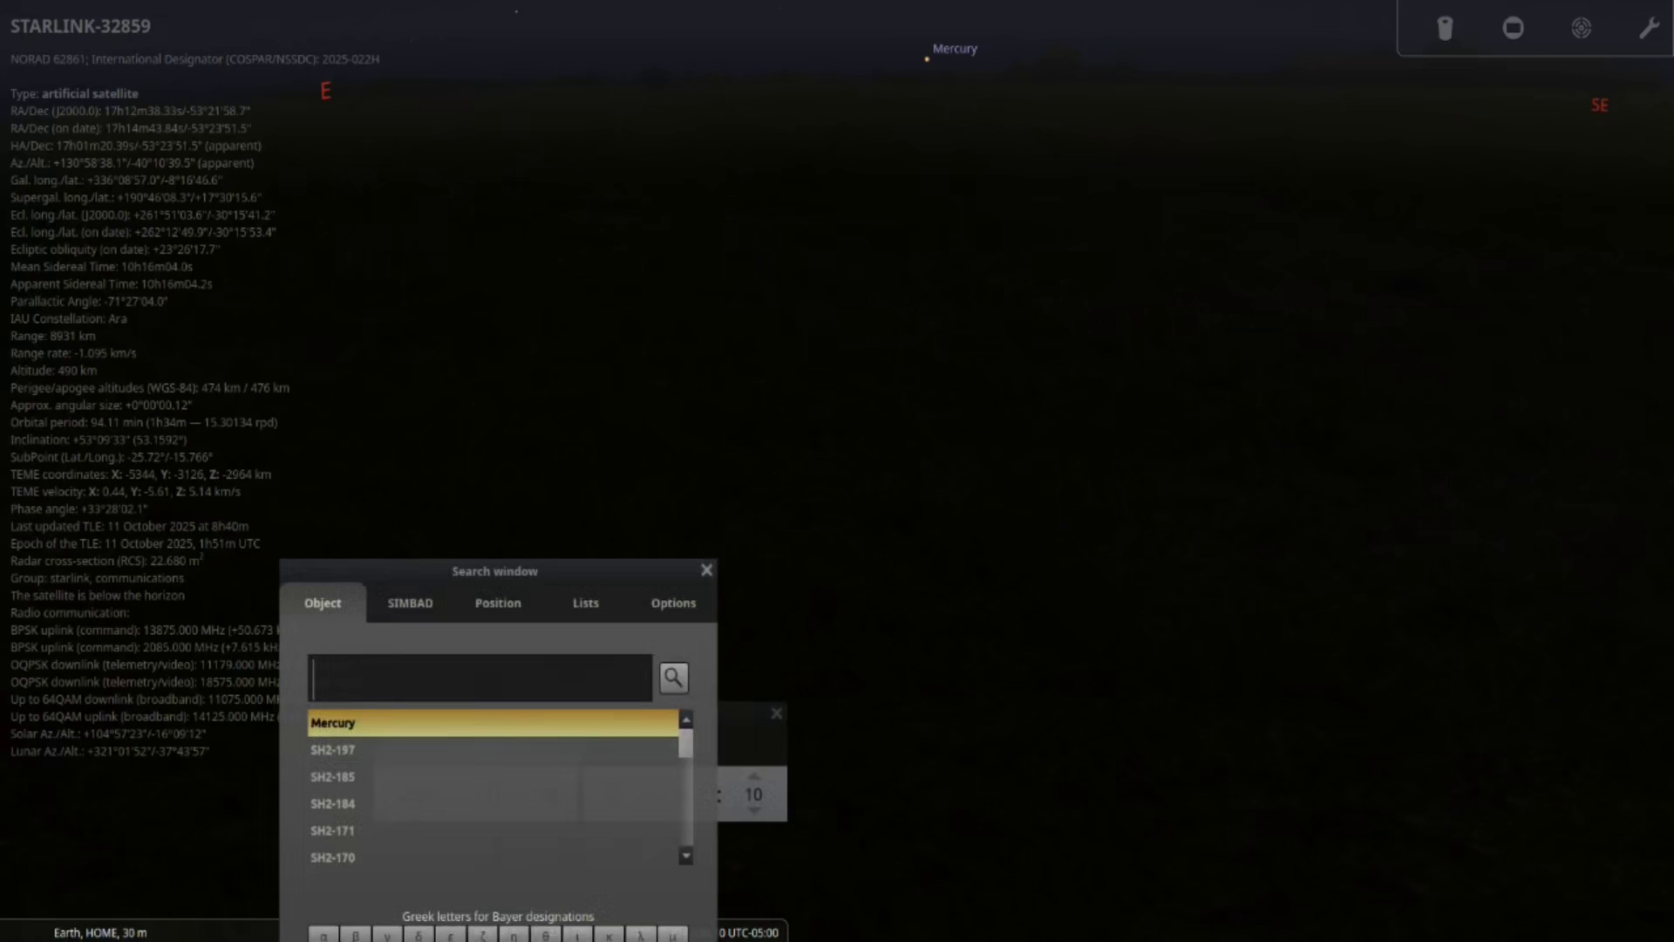
# - Search for Mercury, centre it and zoom in on it
pyautogui.write('Mercury')
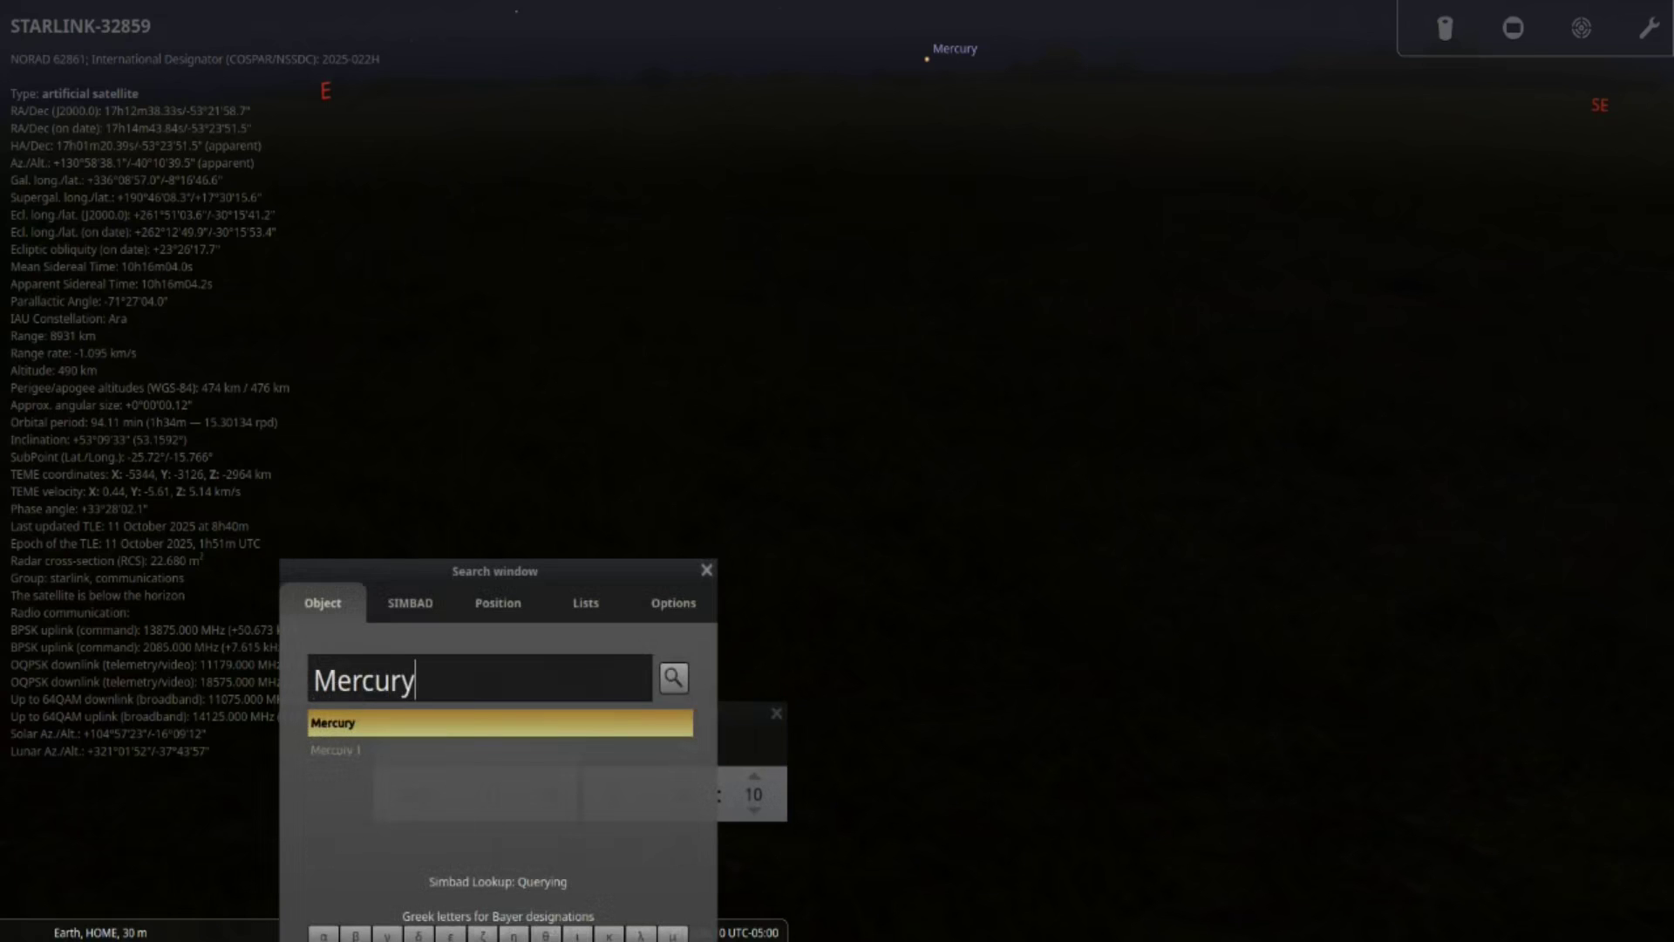
pyautogui.press('Return')
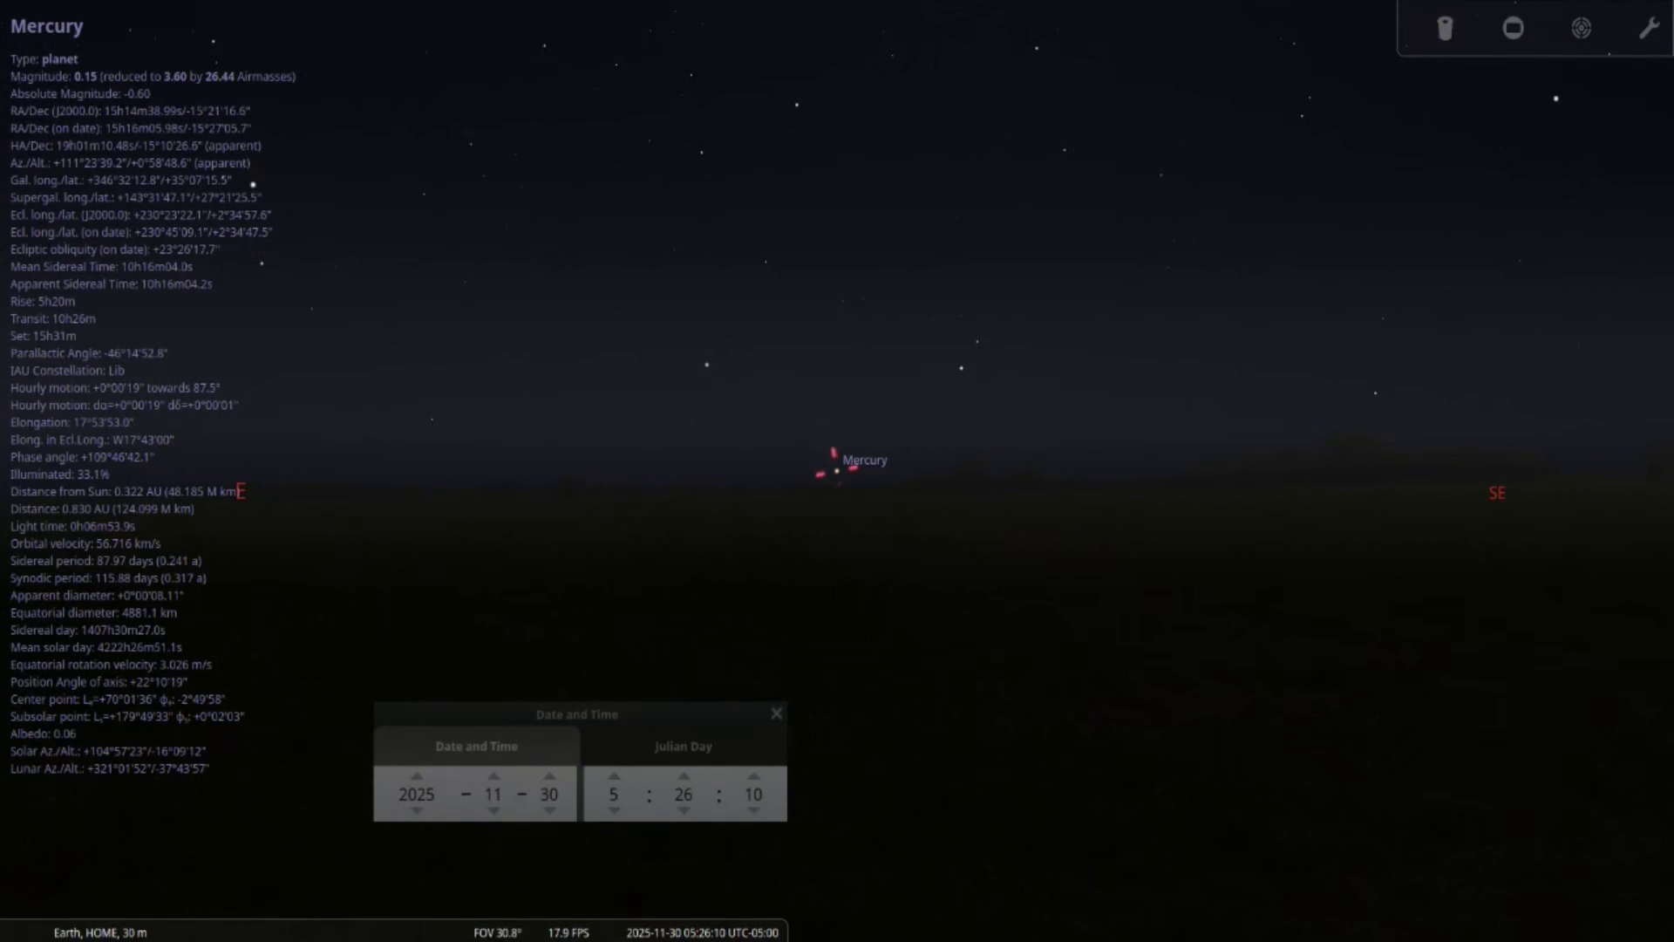
pyautogui.press('/')
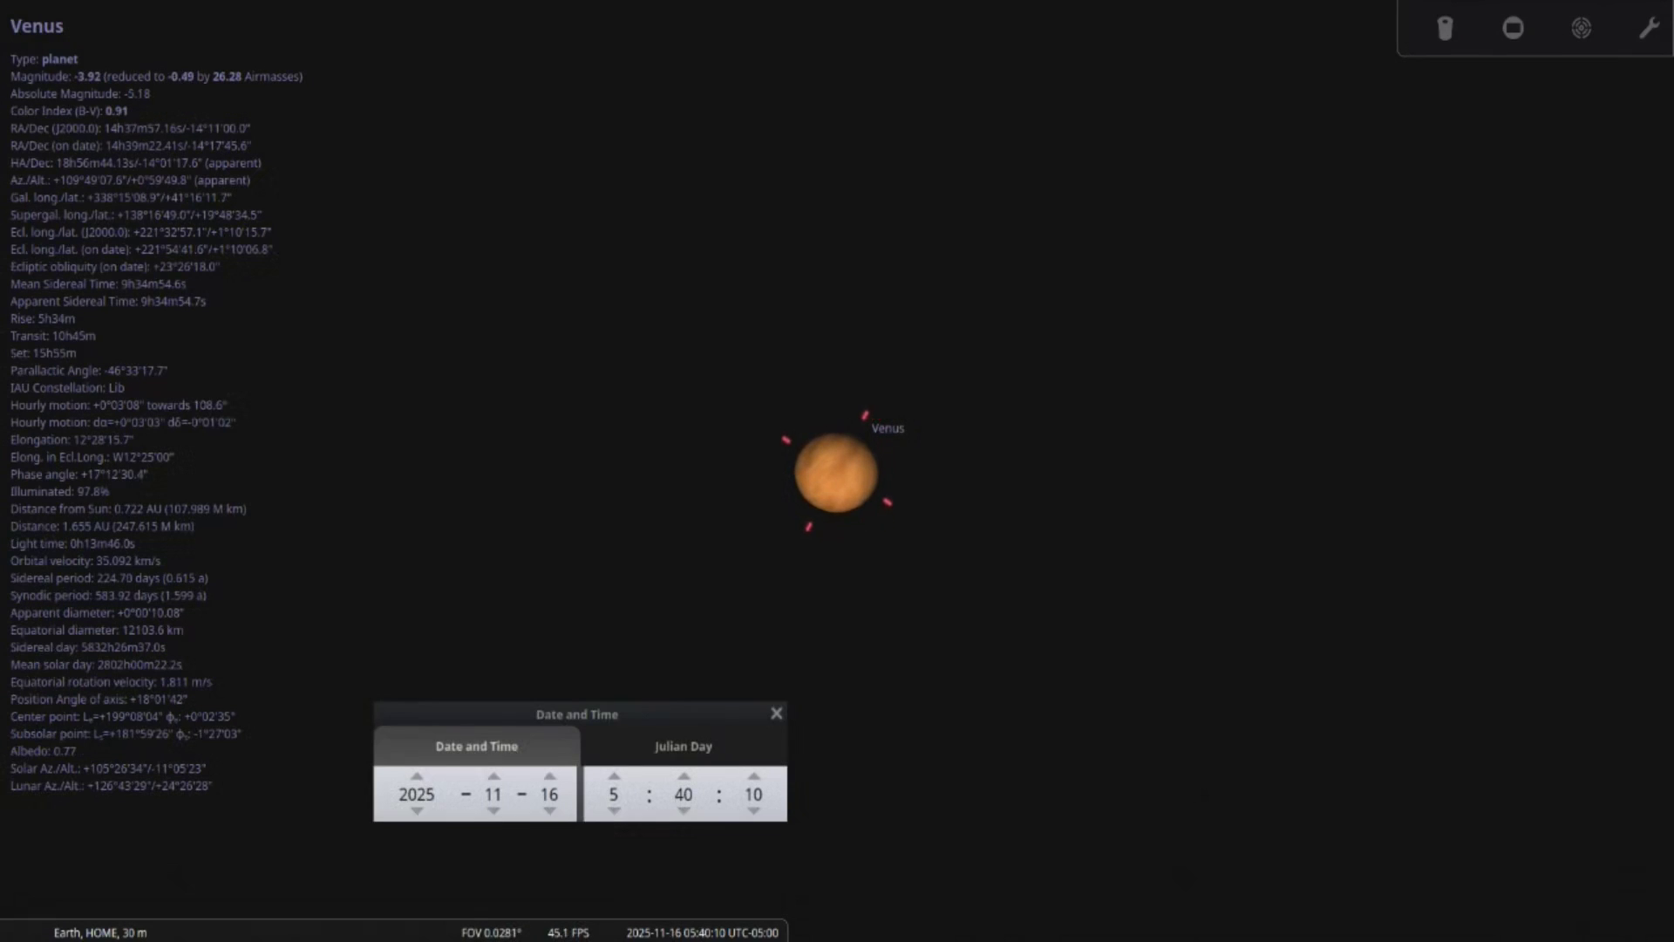
# - Step the time forward to 06:03, back to 06:02, and zoom out so Venus shows as a point
pyautogui.press('Up')
pyautogui.press('Up')
pyautogui.press('Up')
pyautogui.press('Up')
pyautogui.press('Up')
pyautogui.press('Up')
pyautogui.press('Up')
pyautogui.press('Up')
pyautogui.press('Up')
pyautogui.press('Up')
pyautogui.press('Up')
pyautogui.press('Up')
pyautogui.press('Up')
pyautogui.press('Up')
pyautogui.press('Up')
pyautogui.press('Up')
pyautogui.press('Up')
pyautogui.press('Up')
pyautogui.press('Up')
pyautogui.press('Up')
pyautogui.press('Up')
pyautogui.press('Up')
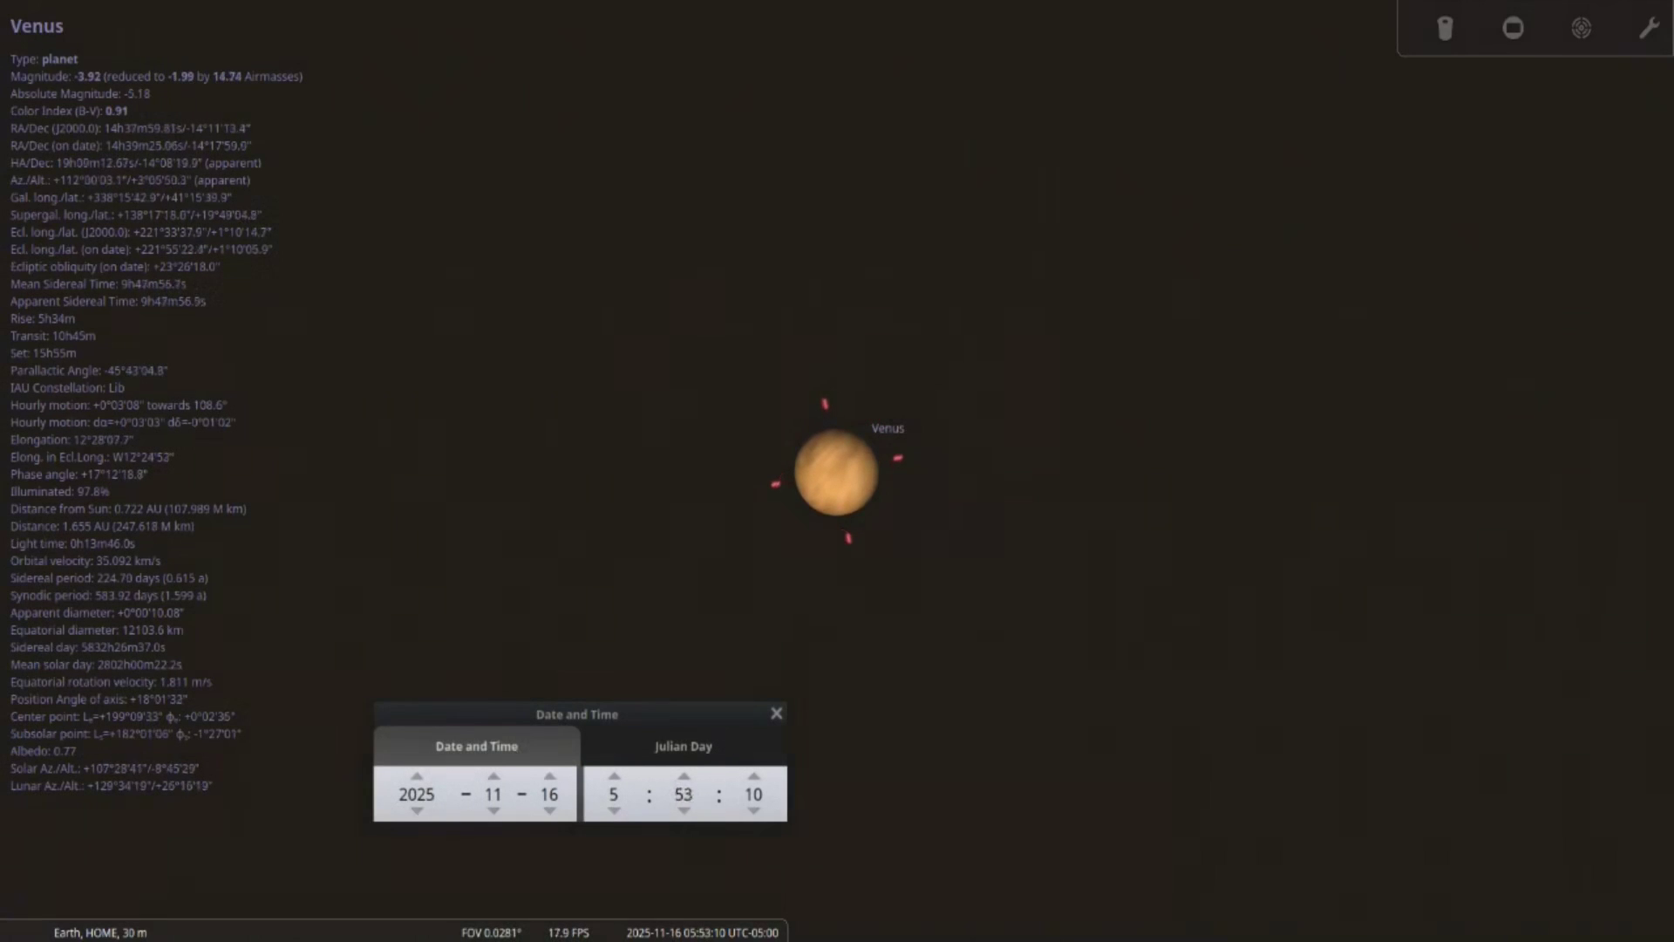
pyautogui.press('Down')
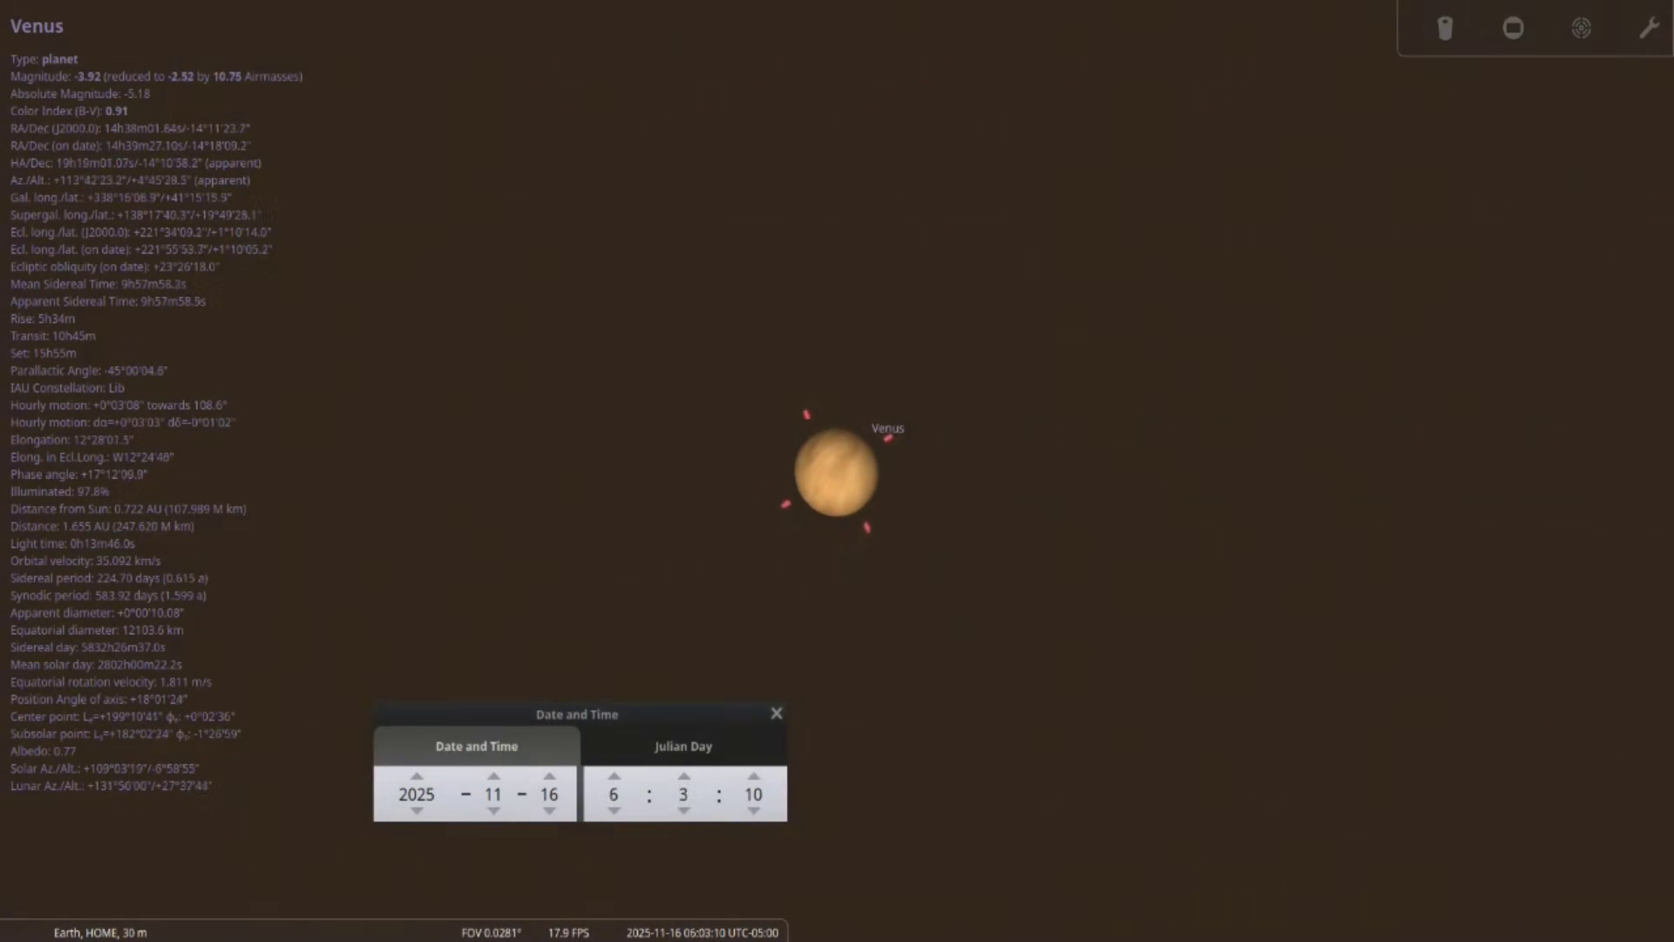
pyautogui.scroll(-5, 837, 471)
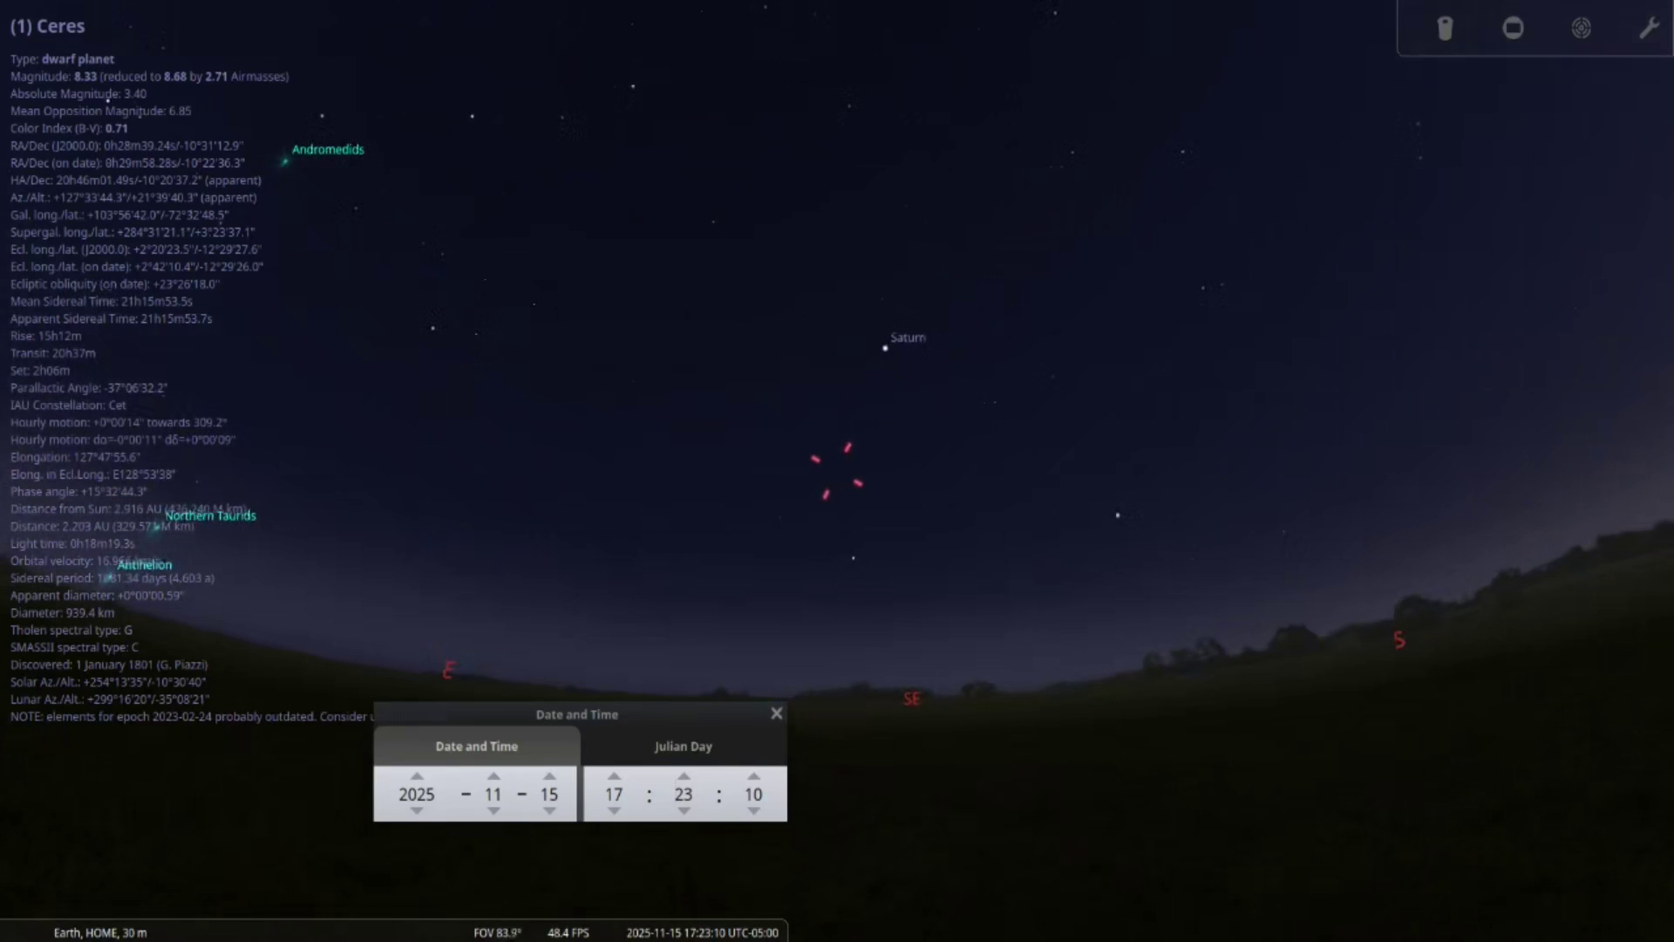
# - Zoom in on Ceres and advance the clock hour by hour to 23:23
pyautogui.scroll(5, 837, 470)
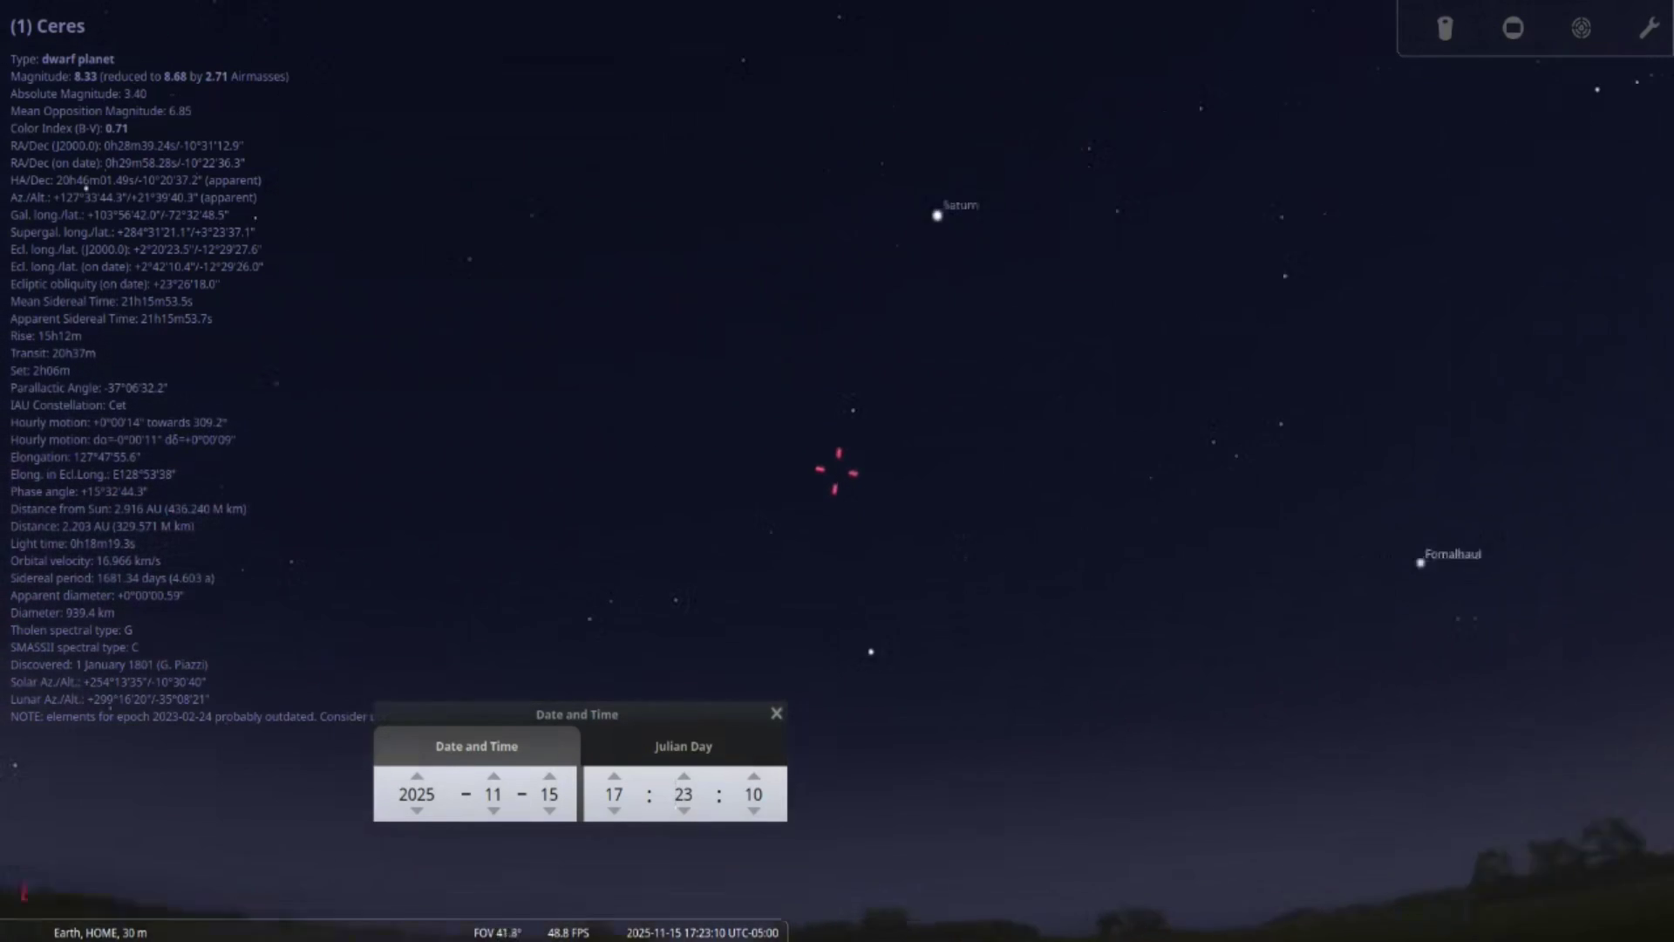
pyautogui.scroll(4, 837, 471)
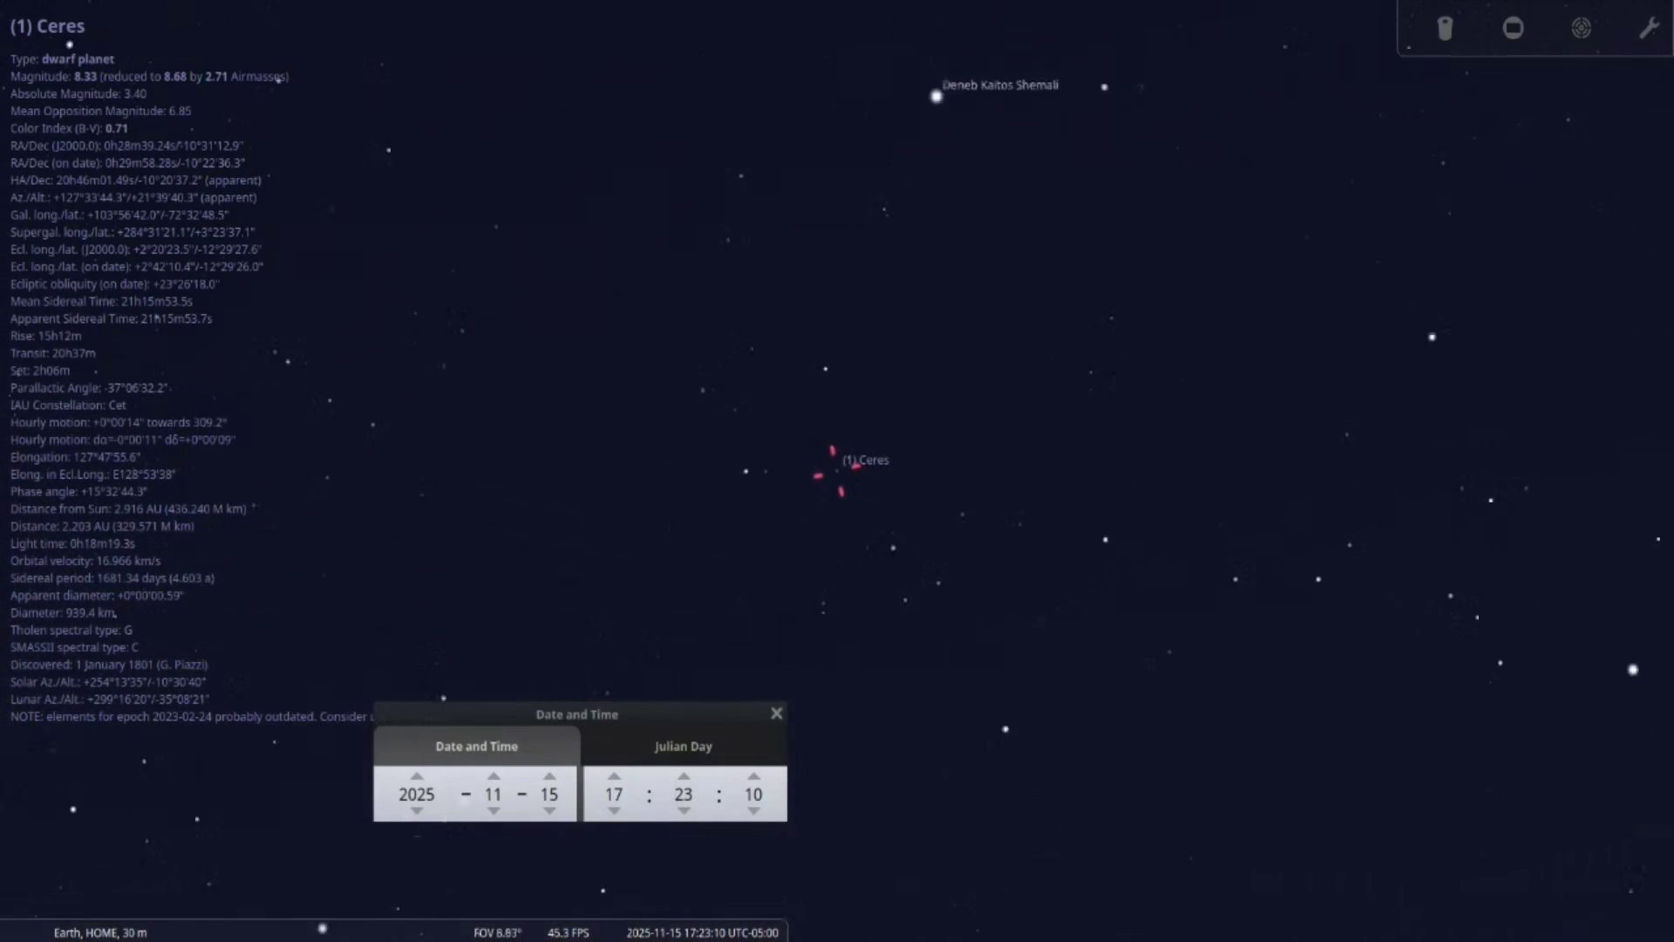
pyautogui.scroll(3, 837, 471)
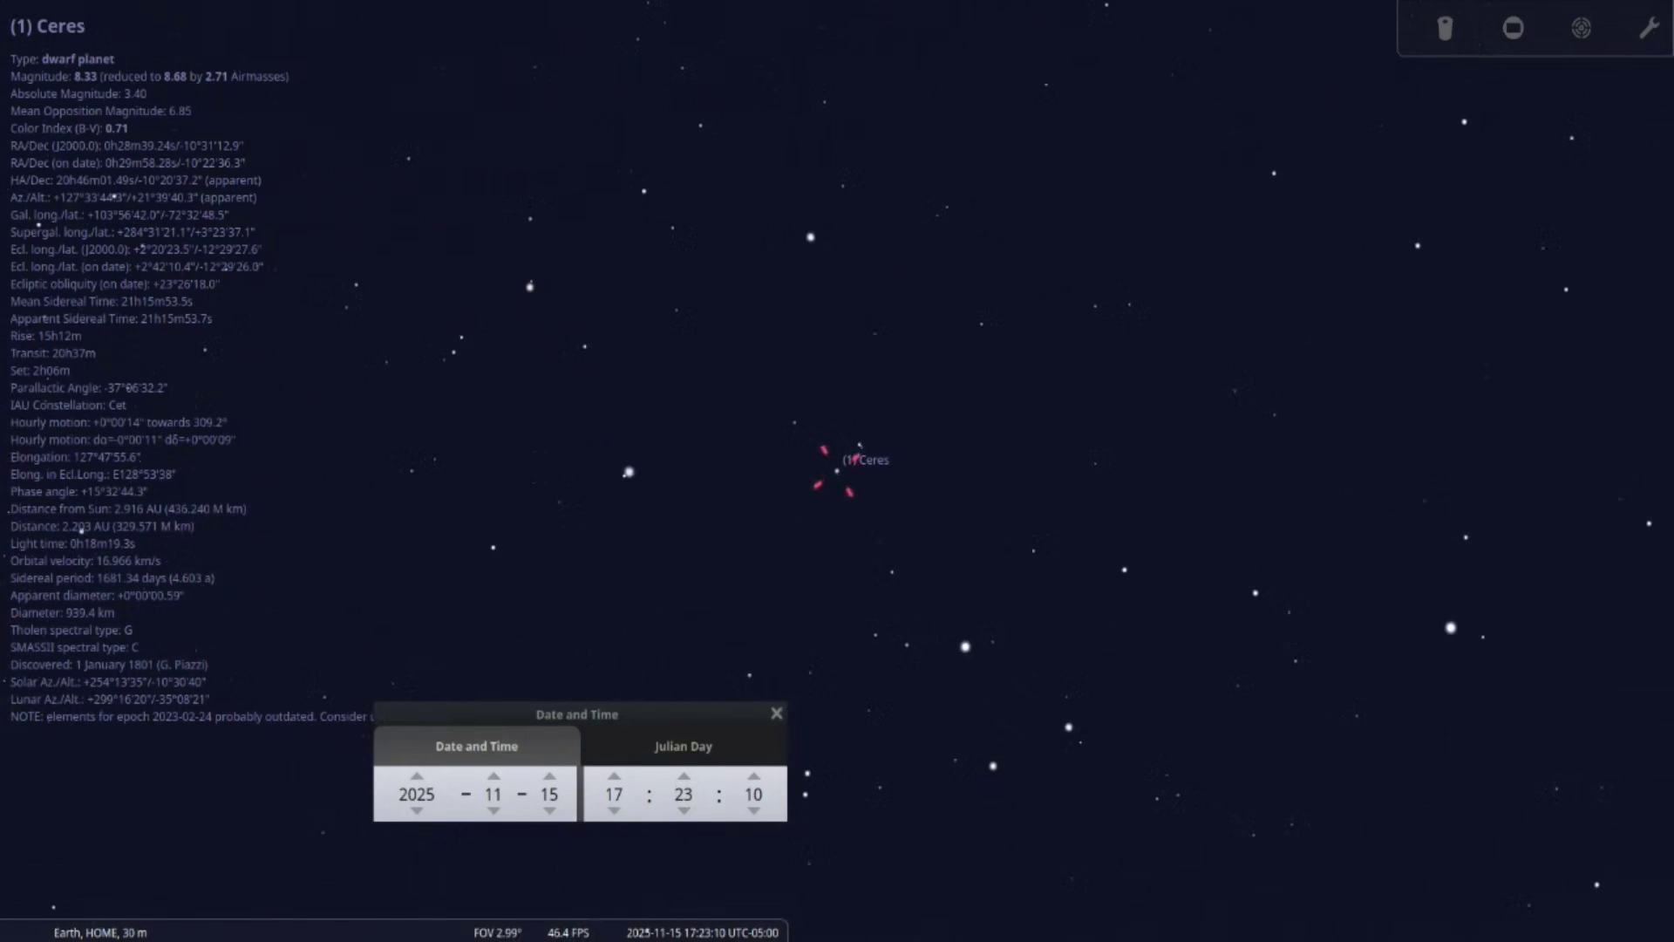
pyautogui.scroll(3, 837, 471)
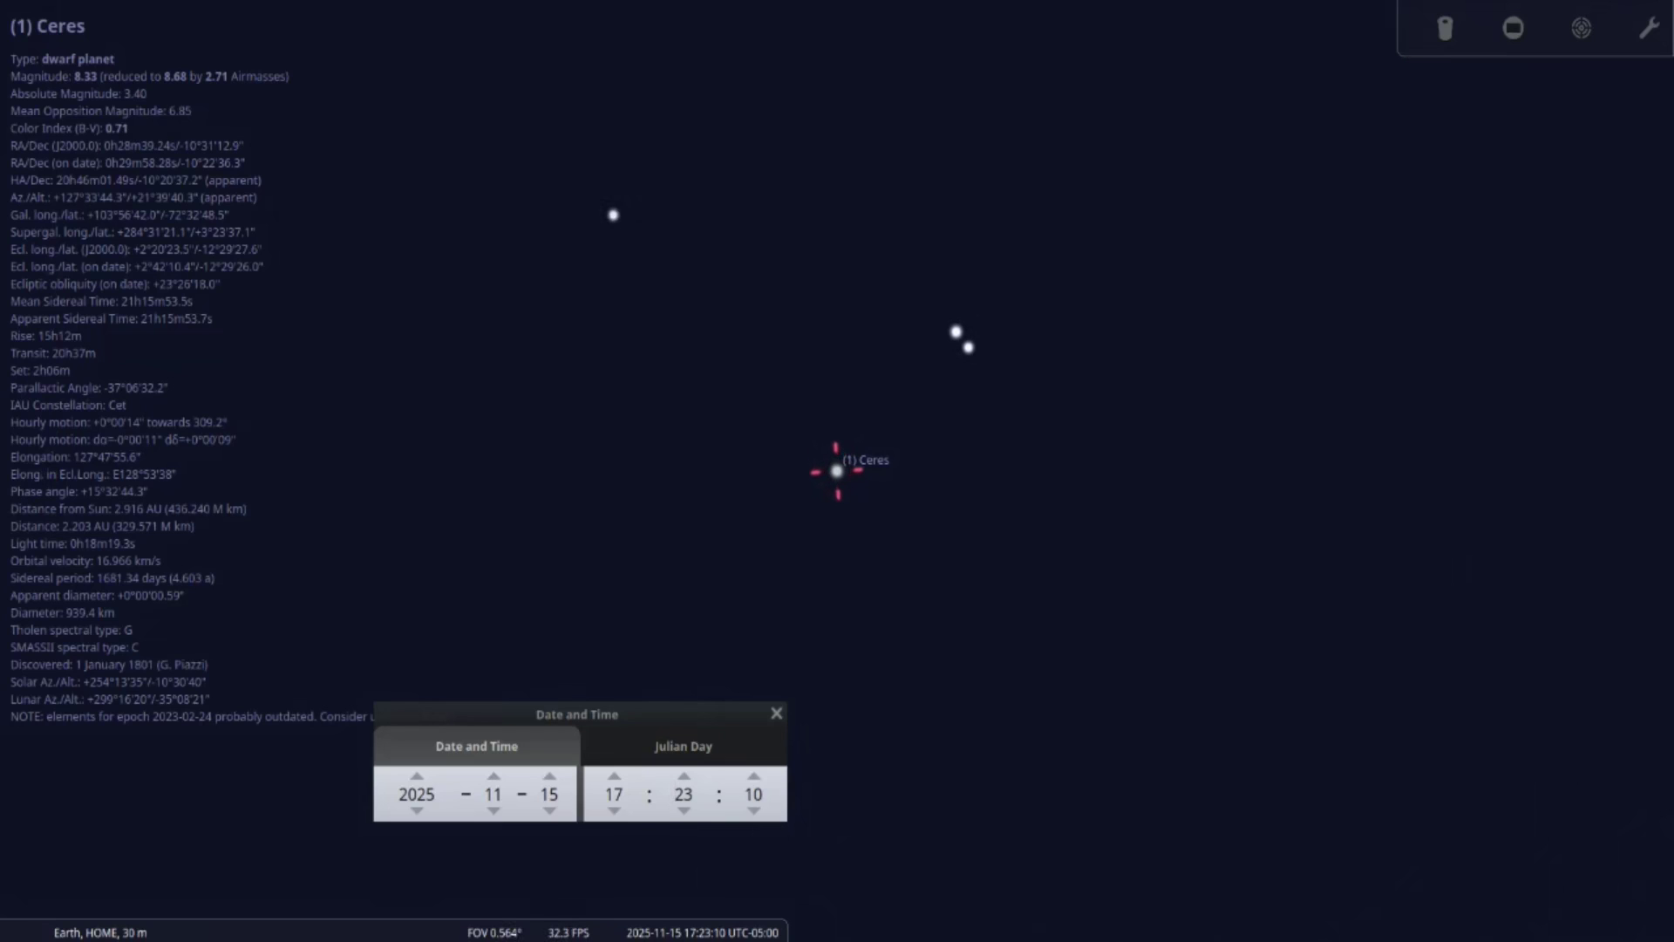
pyautogui.hotkey('ctrl', '=')
pyautogui.hotkey('ctrl', '=')
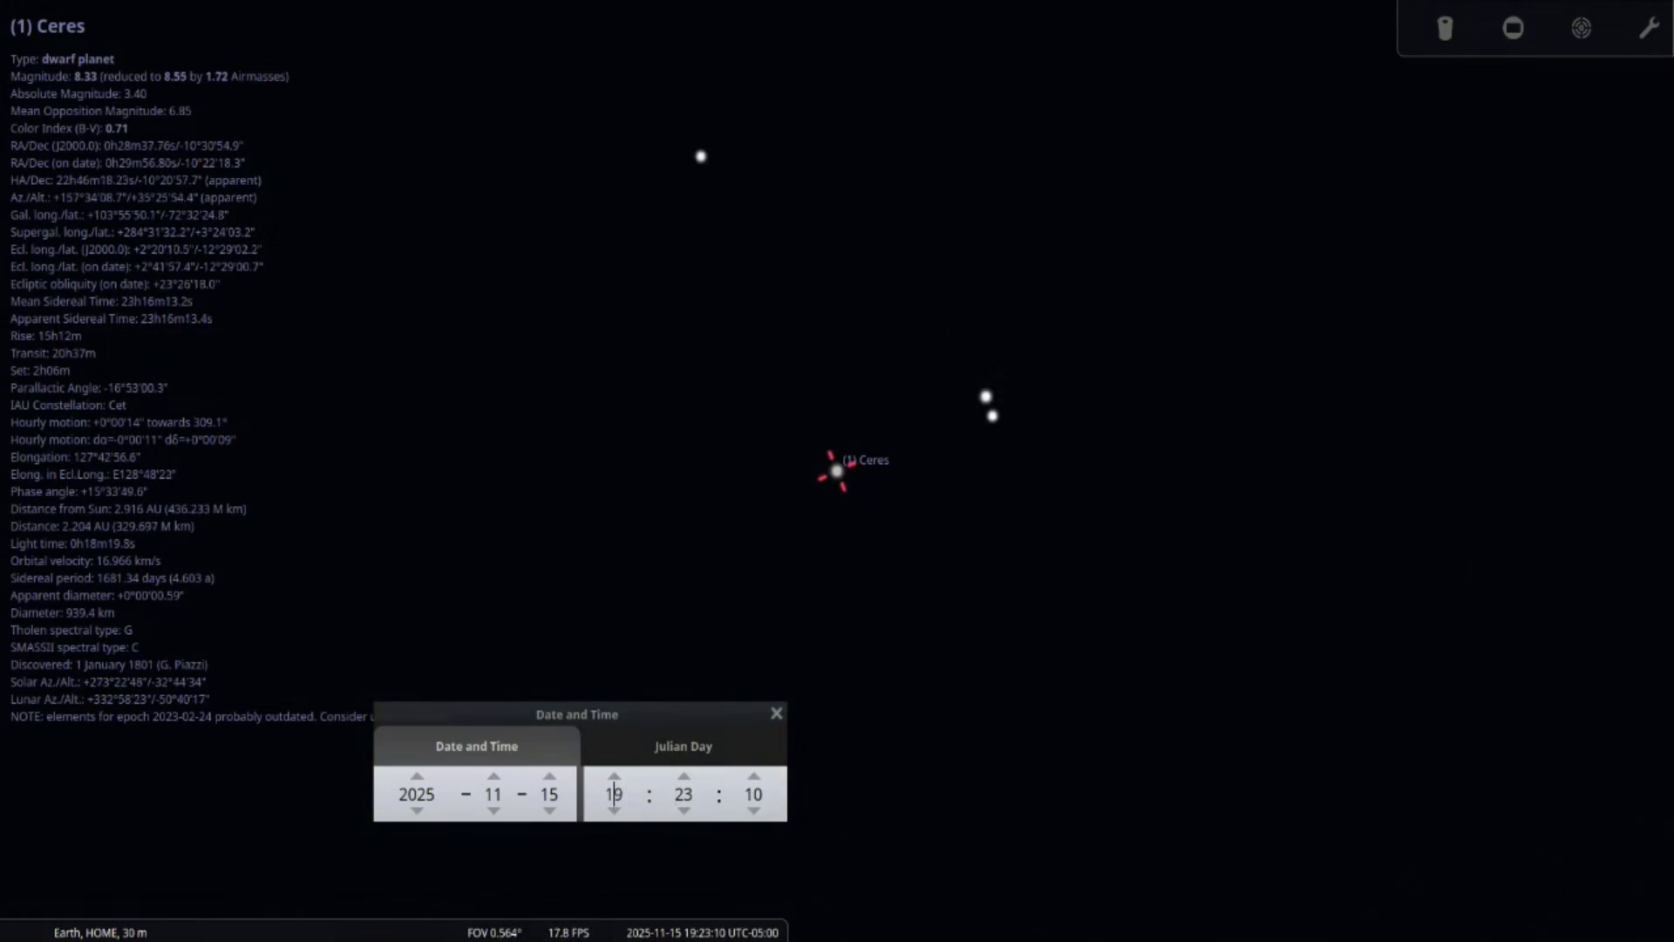
pyautogui.hotkey('ctrl', '=')
pyautogui.hotkey('ctrl', '=')
pyautogui.hotkey('ctrl', '=')
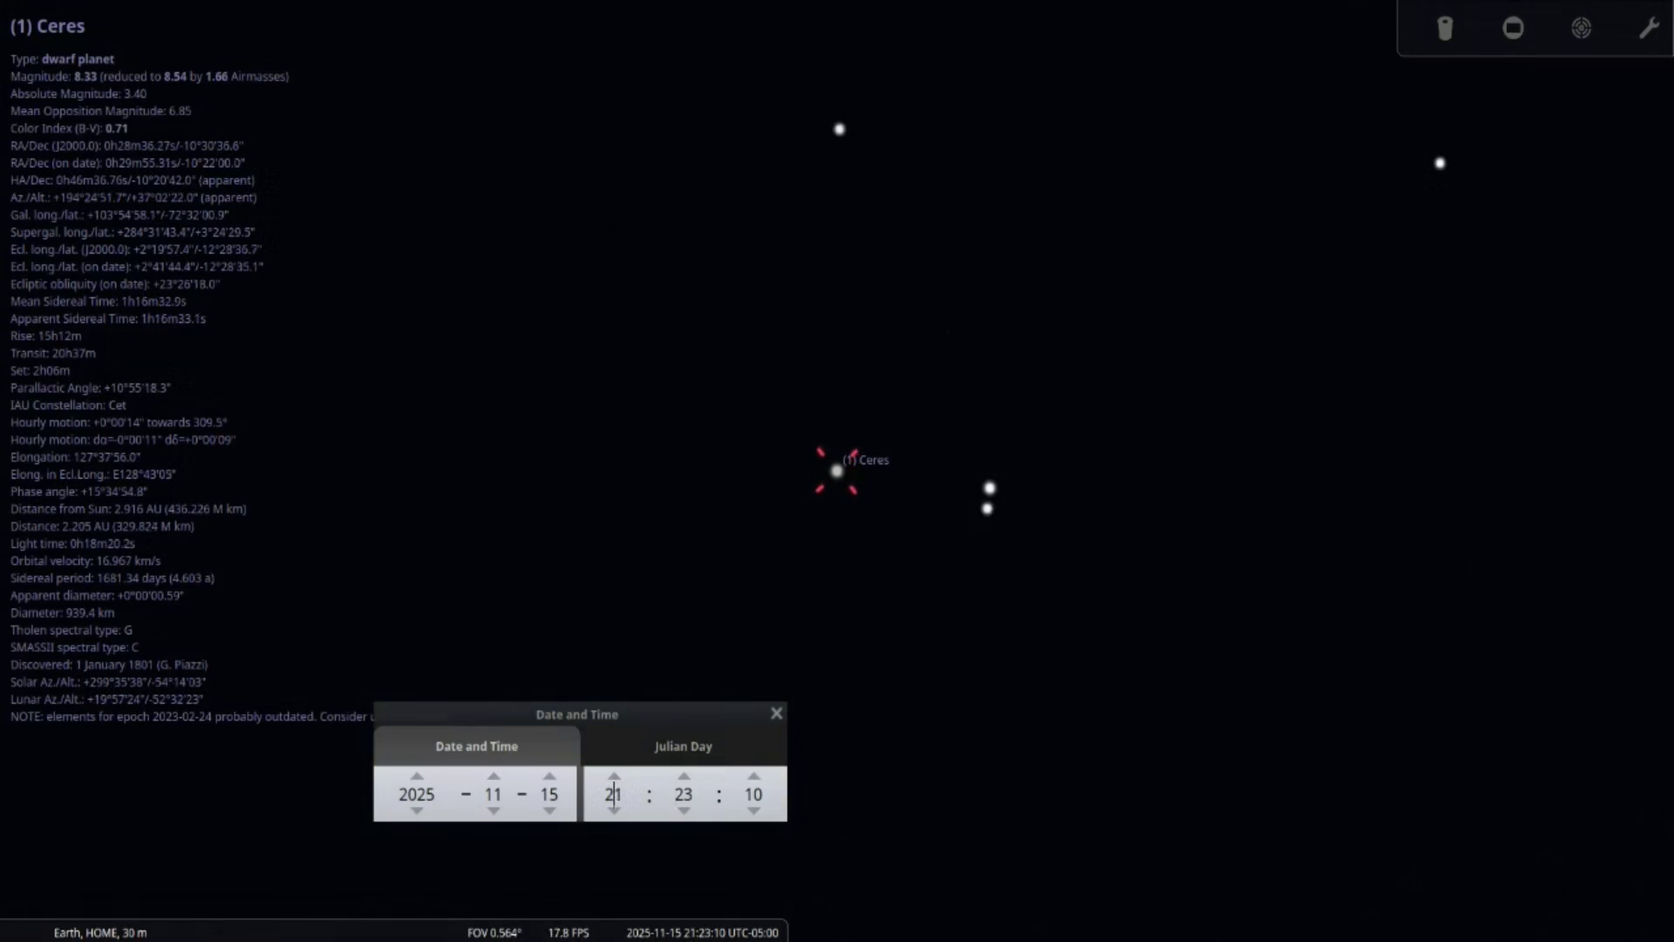
pyautogui.hotkey('ctrl', '=')
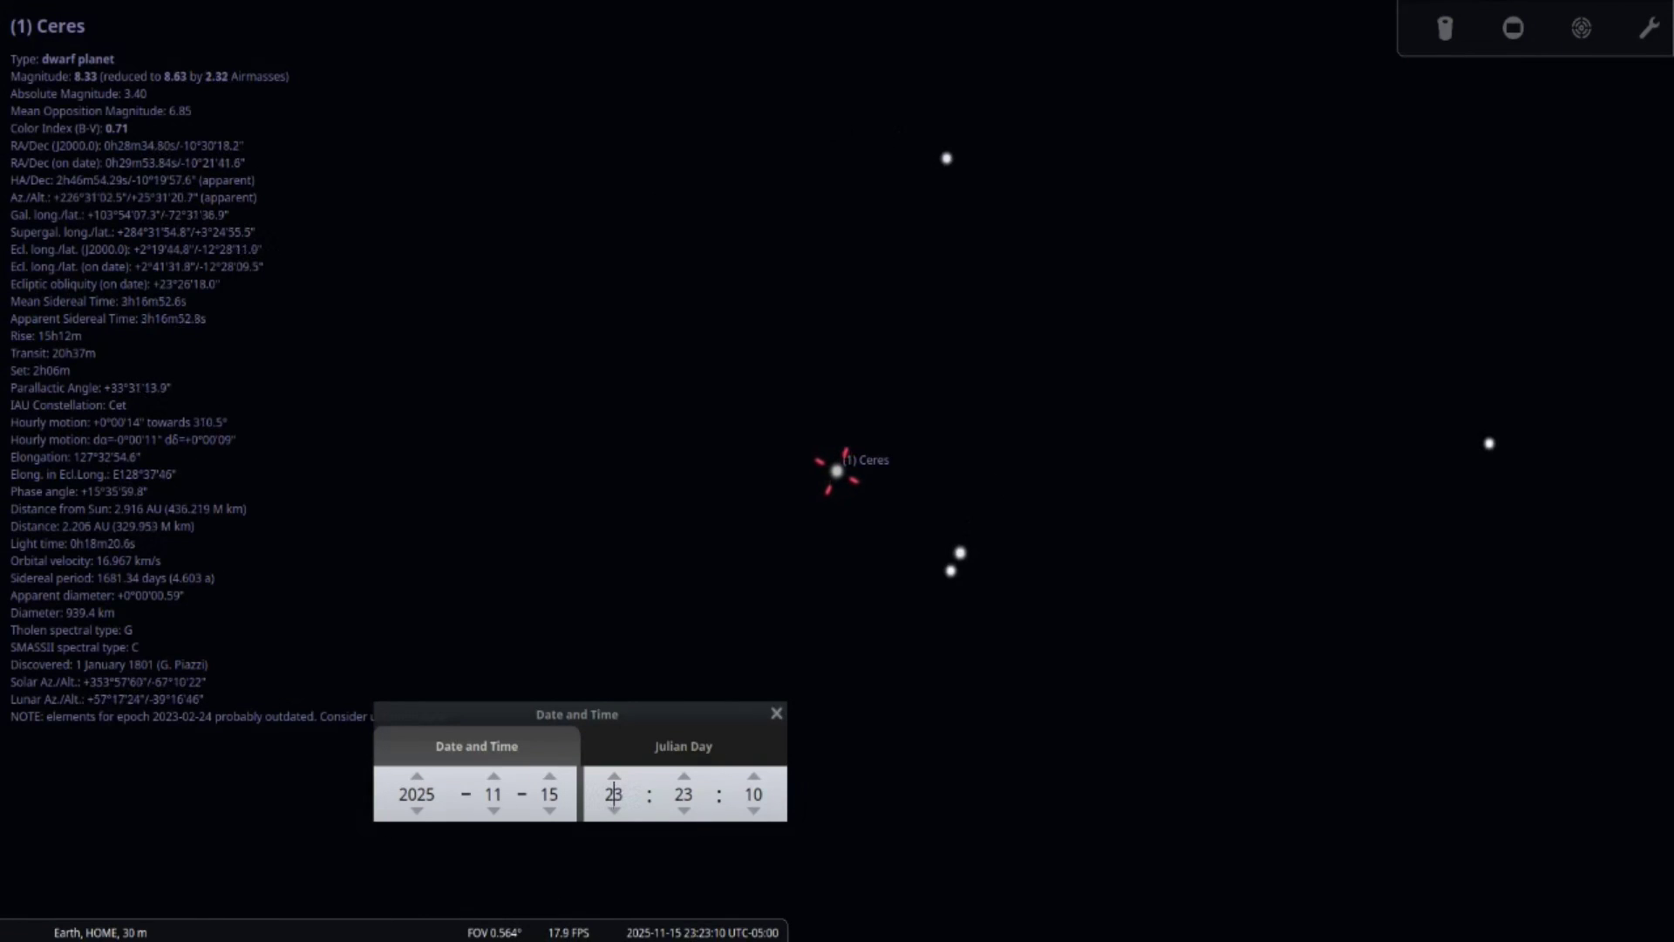
# - Zoom back out around Ceres until the horizon and Saturn come into view
pyautogui.press('pagedown')
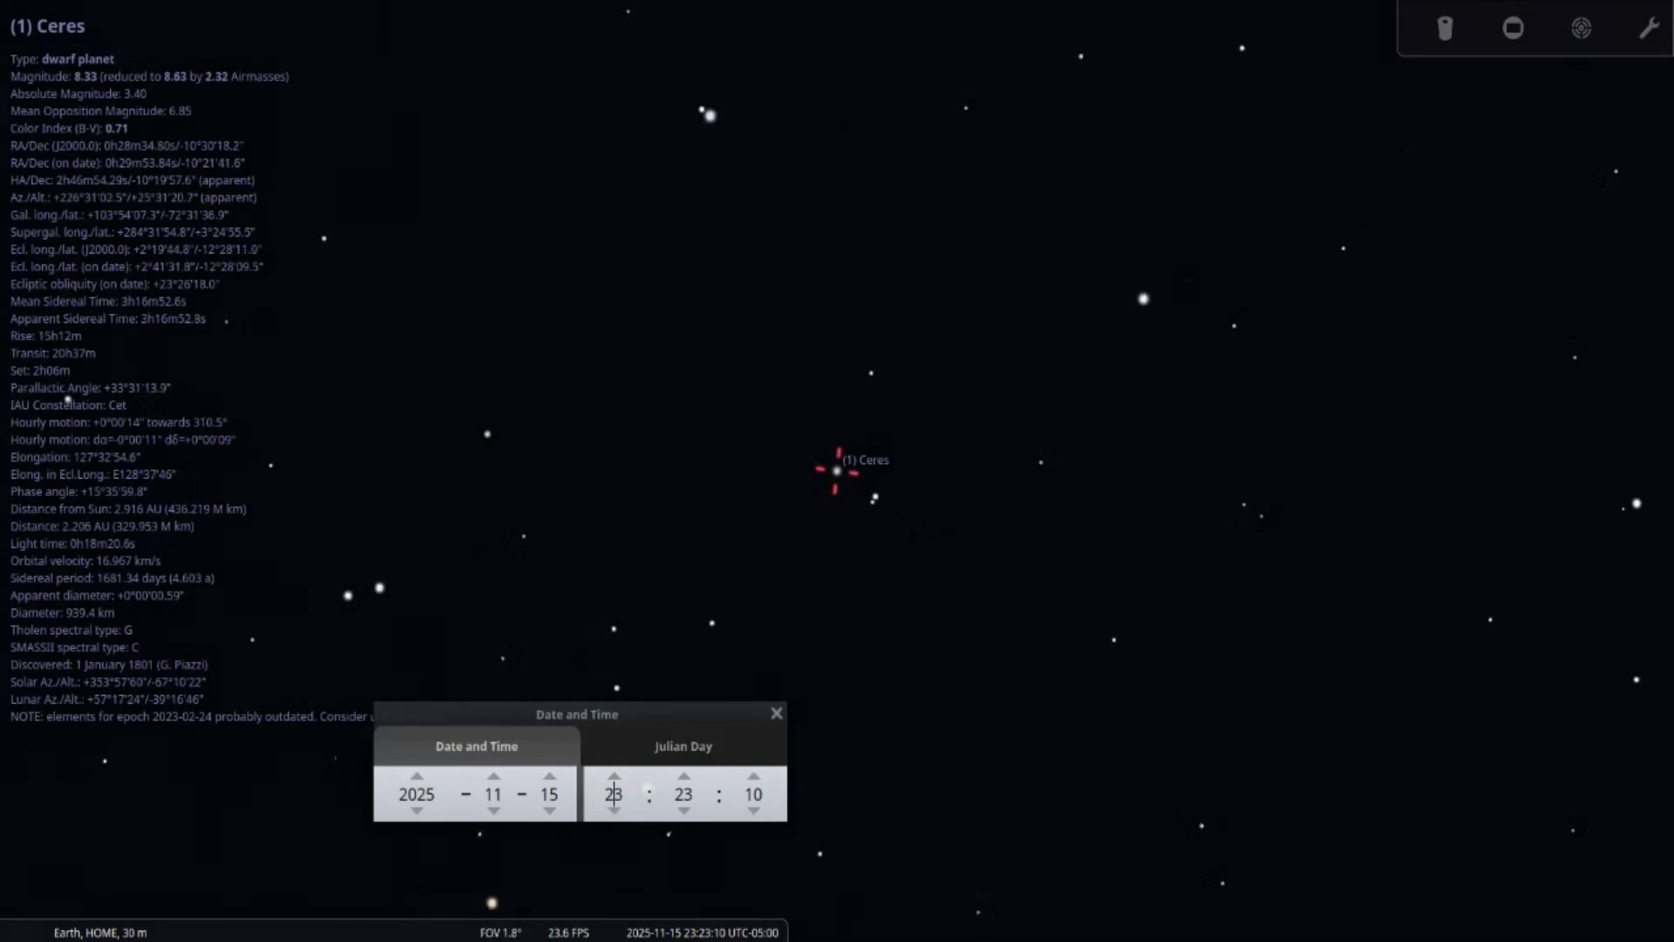
pyautogui.press('pagedown')
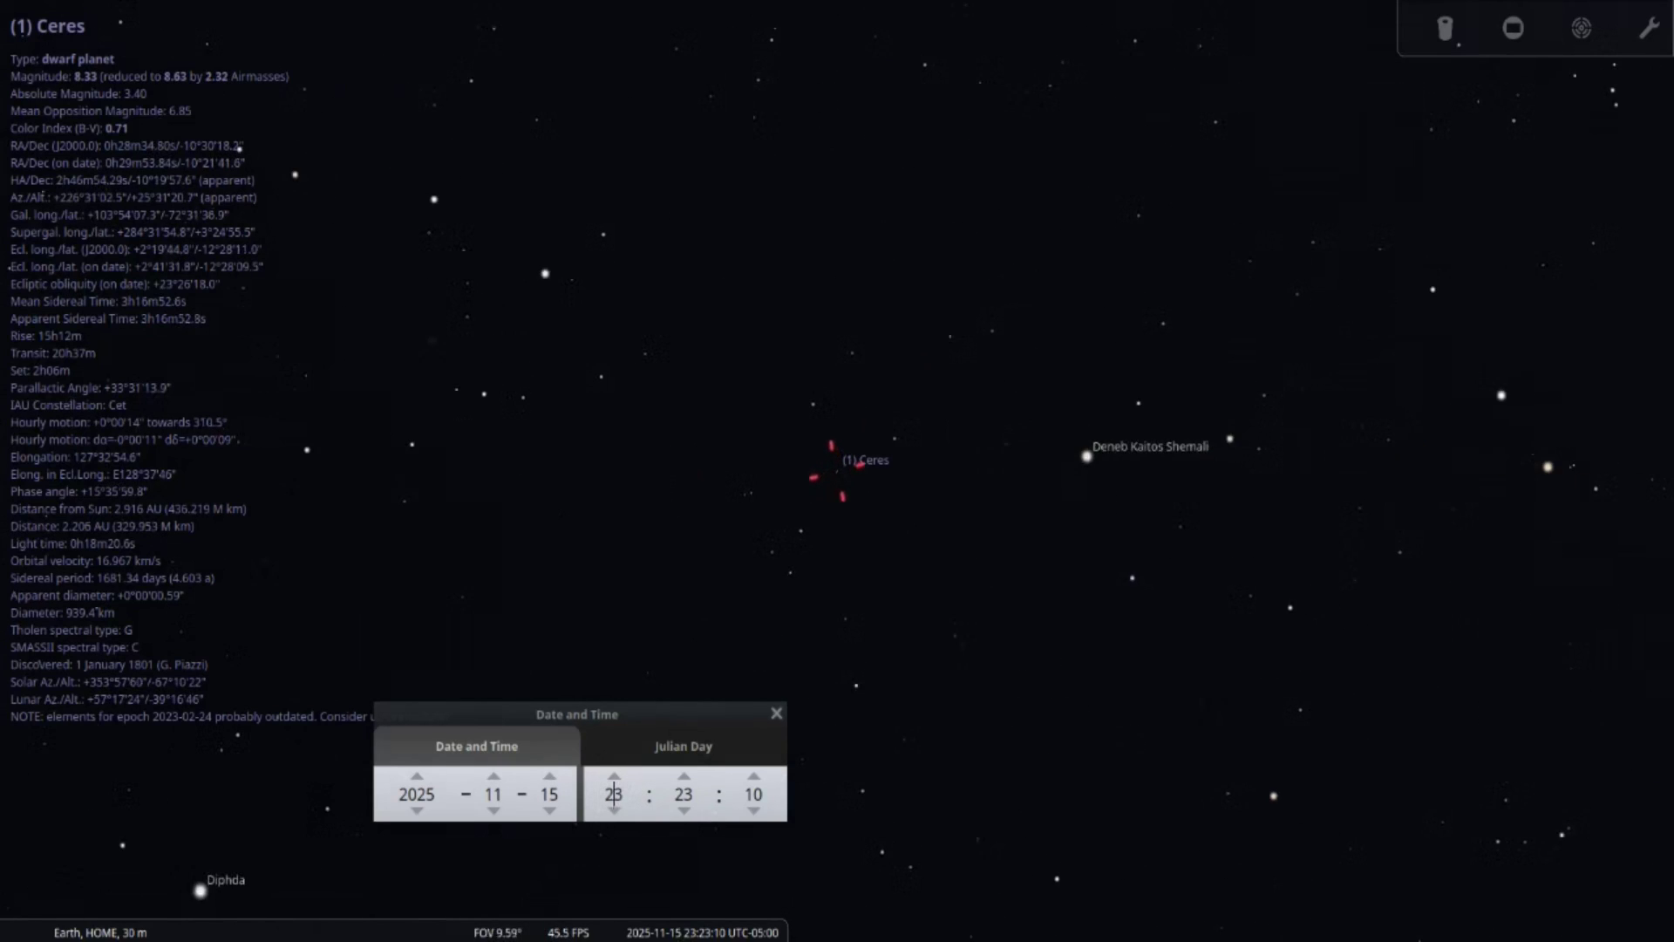
pyautogui.press('pagedown')
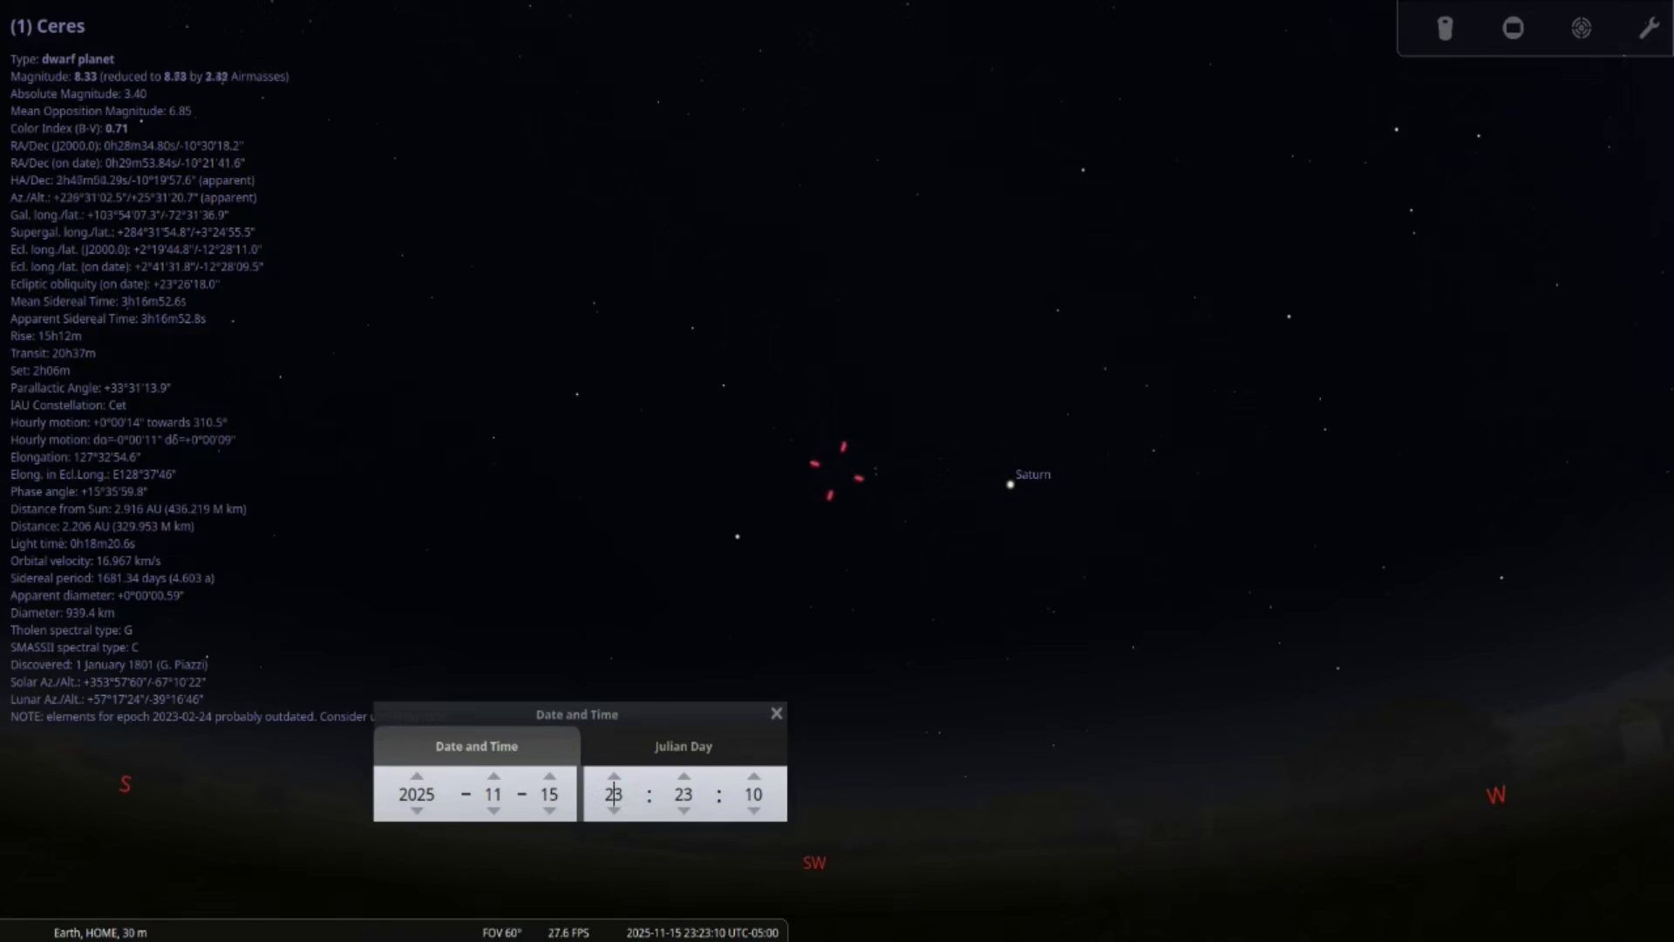
pyautogui.scroll(1, 614, 793)
pyautogui.scroll(1, 614, 794)
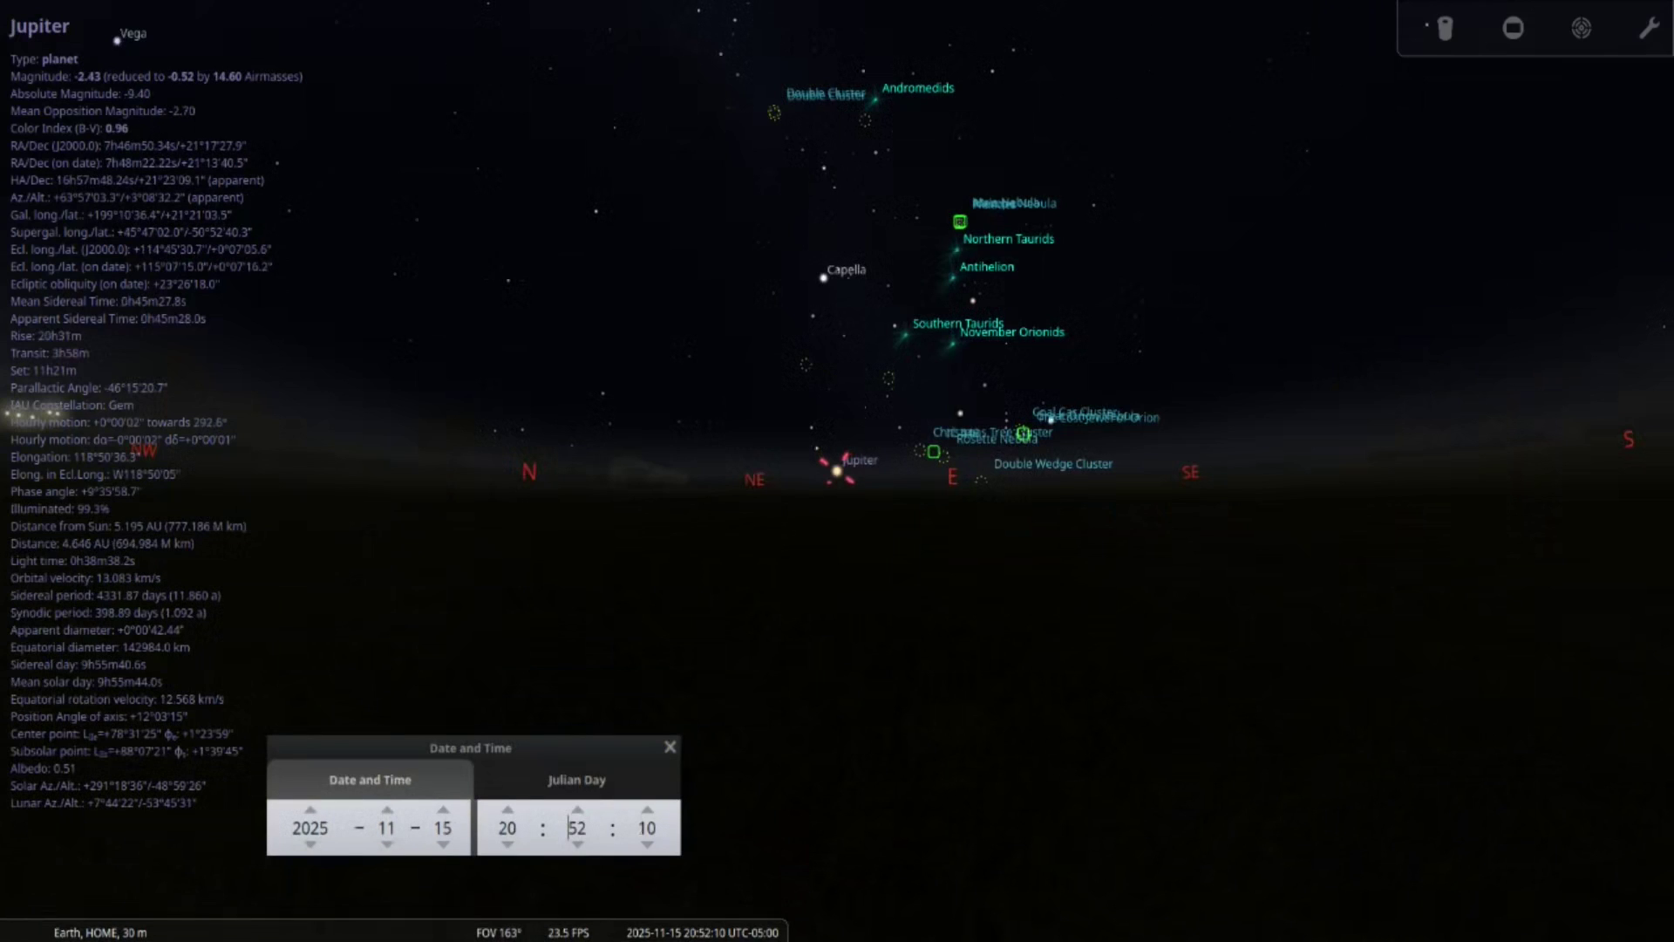
pyautogui.hotkey('alt', 'Tab')
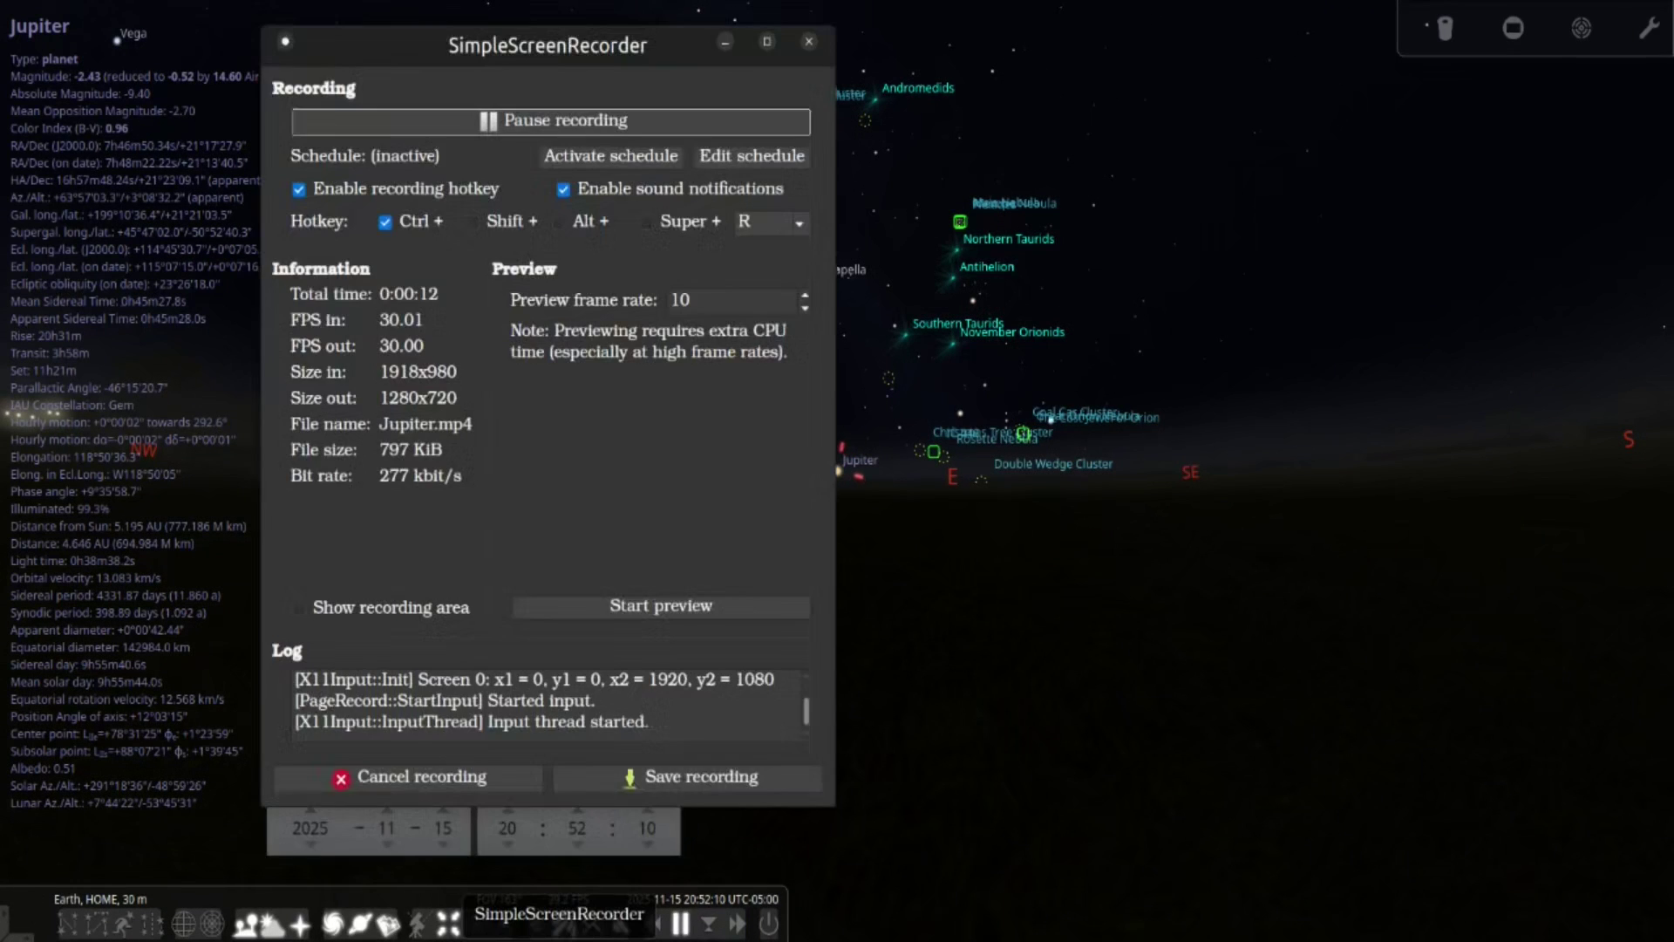
pyautogui.hotkey('alt', 'Tab')
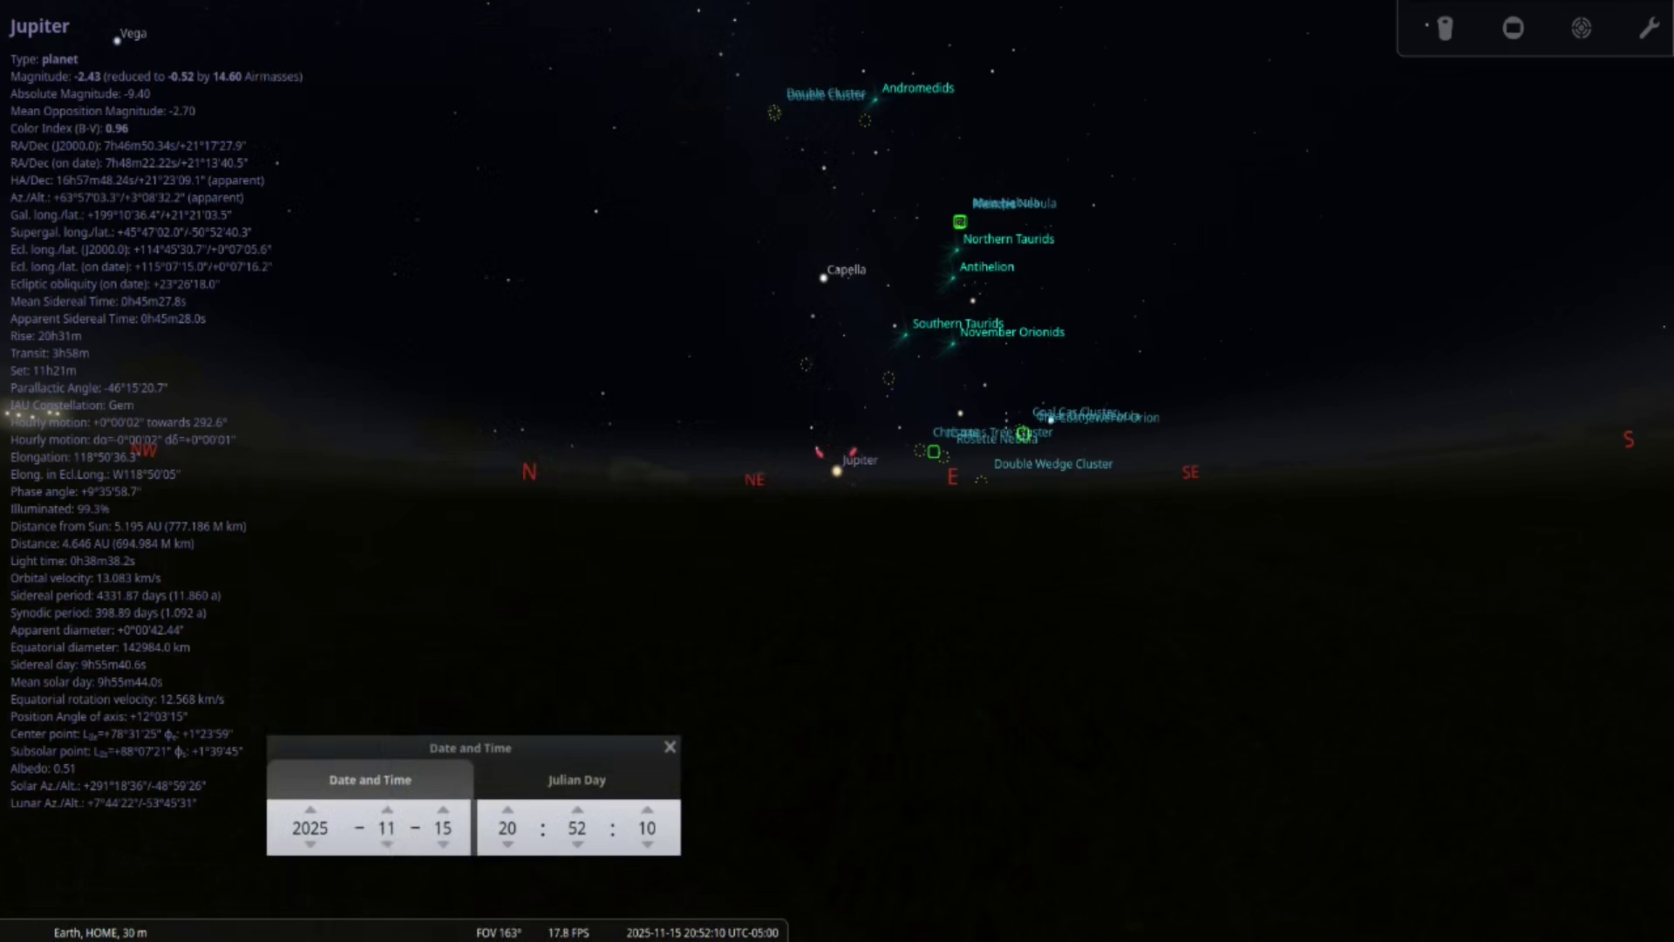
# - Move the hour forward to 00:52 on 16 November and zoom in on Jupiter to reveal its moons
pyautogui.scroll(2, 506, 830)
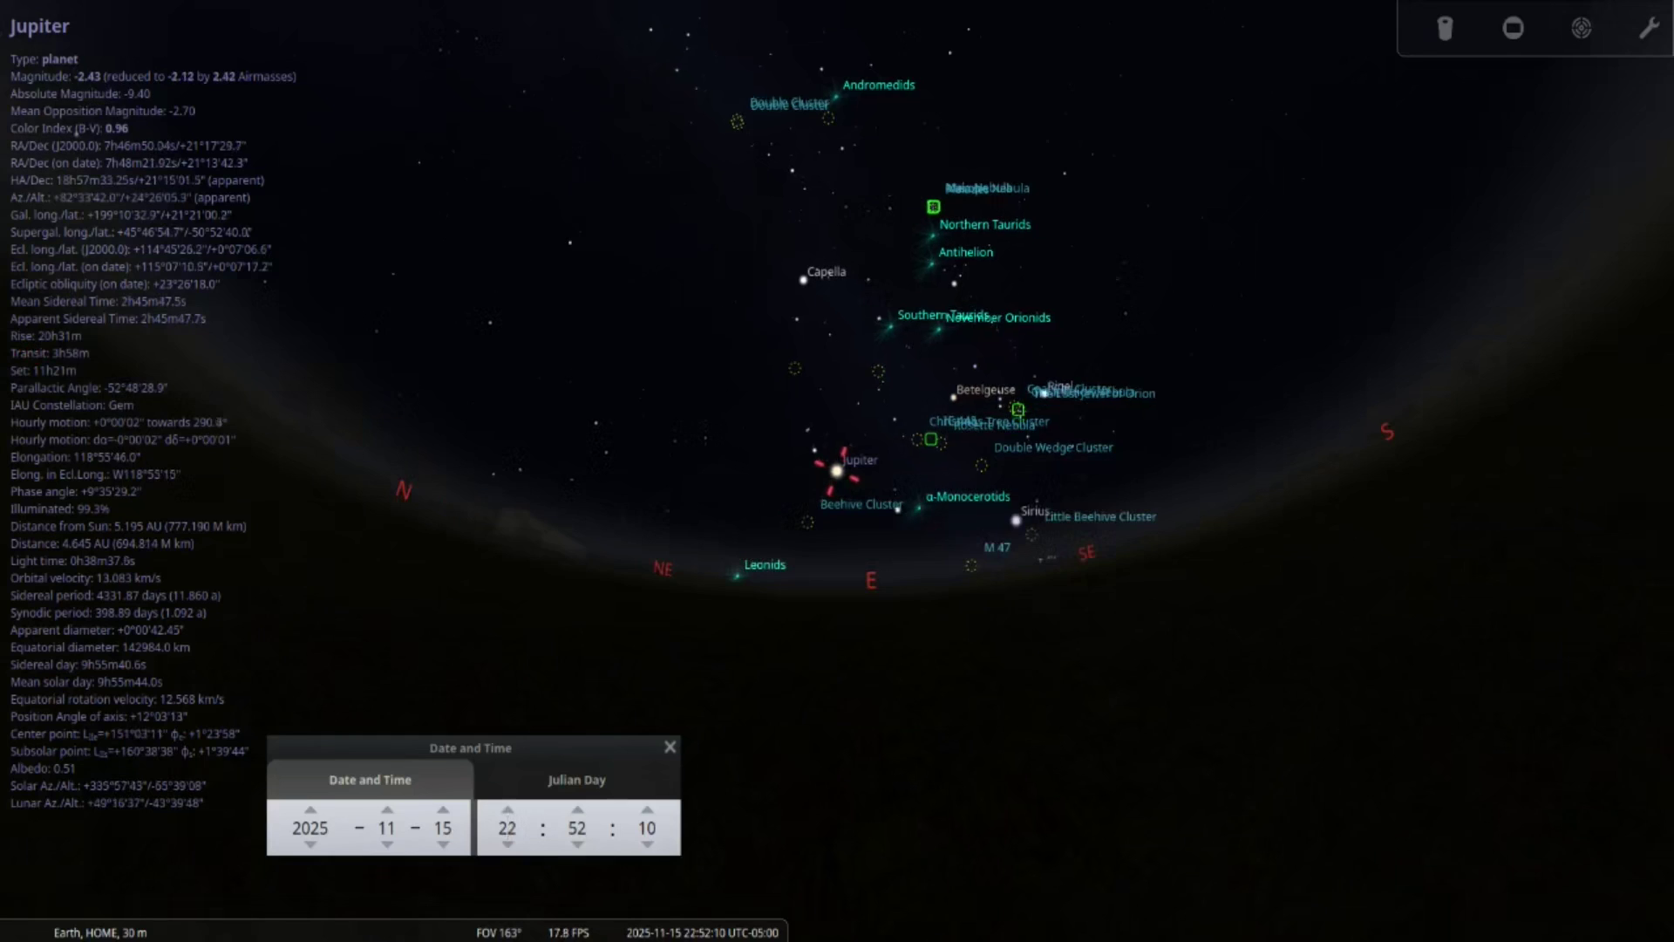
pyautogui.scroll(1, 506, 828)
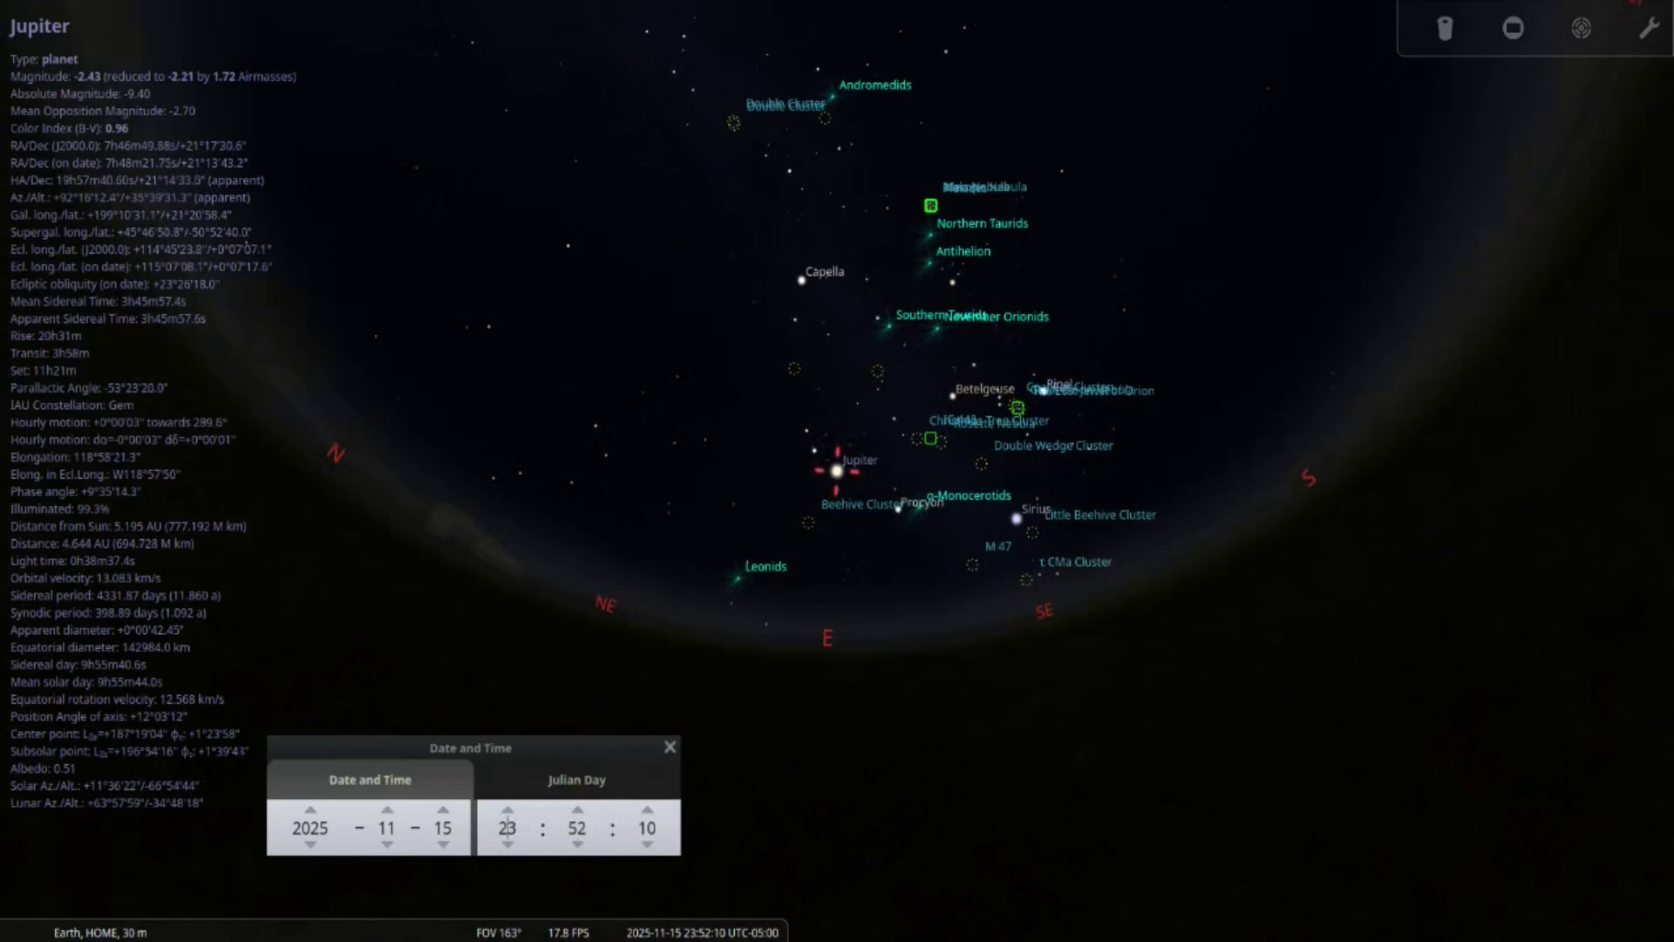
pyautogui.scroll(1, 507, 828)
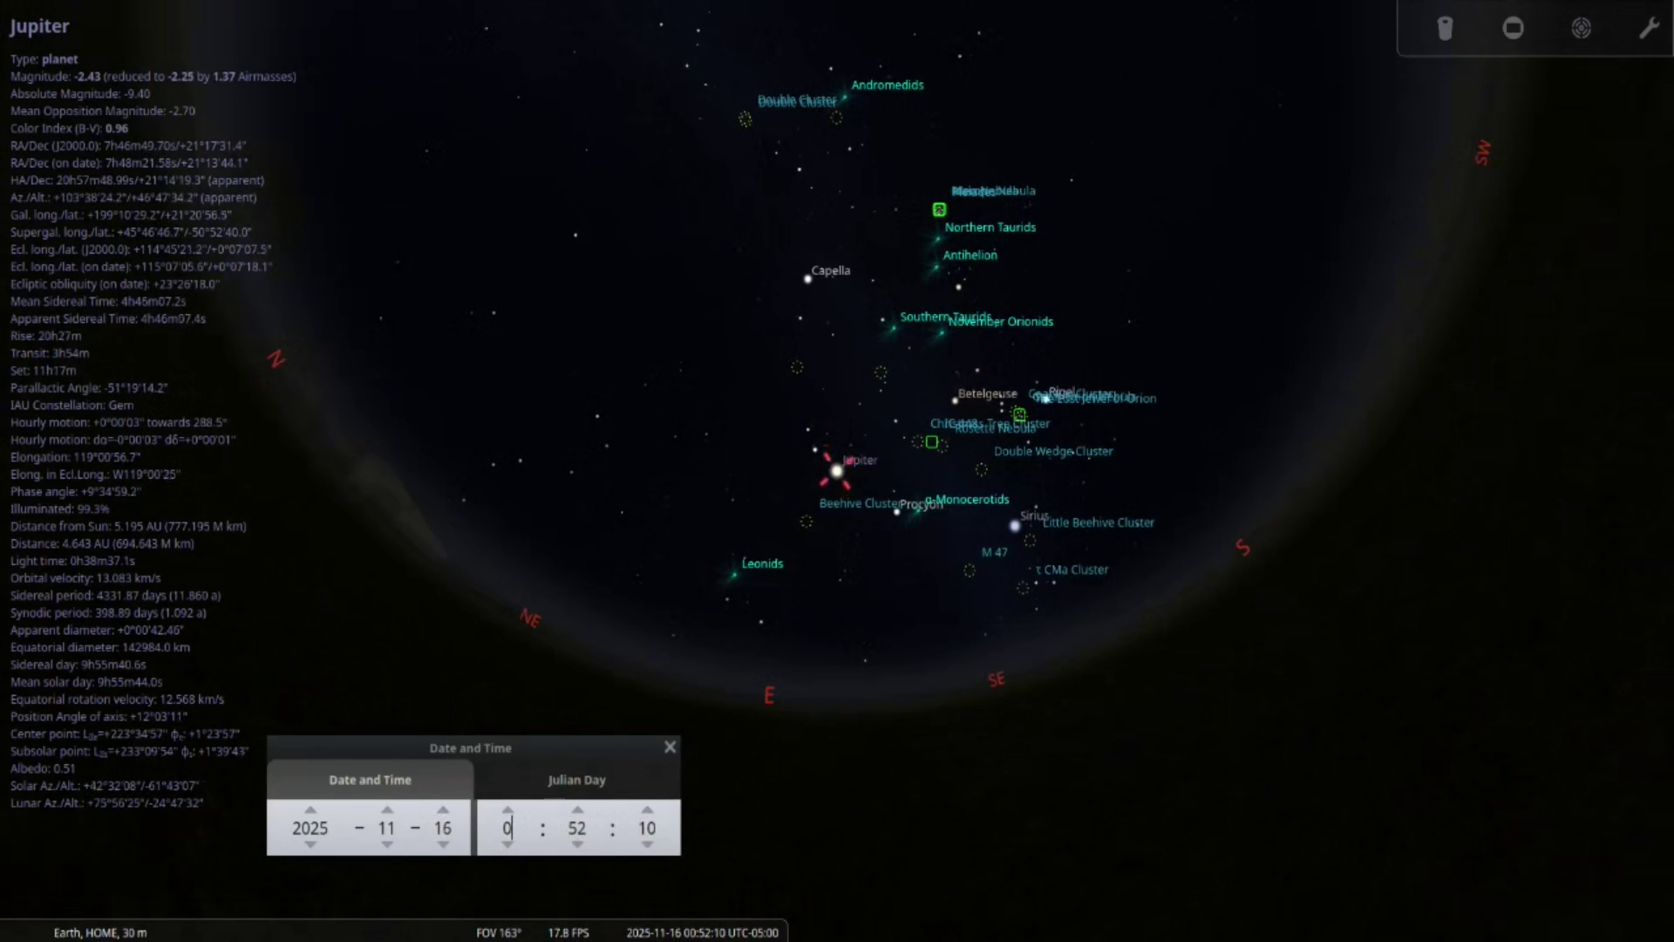
pyautogui.press('/')
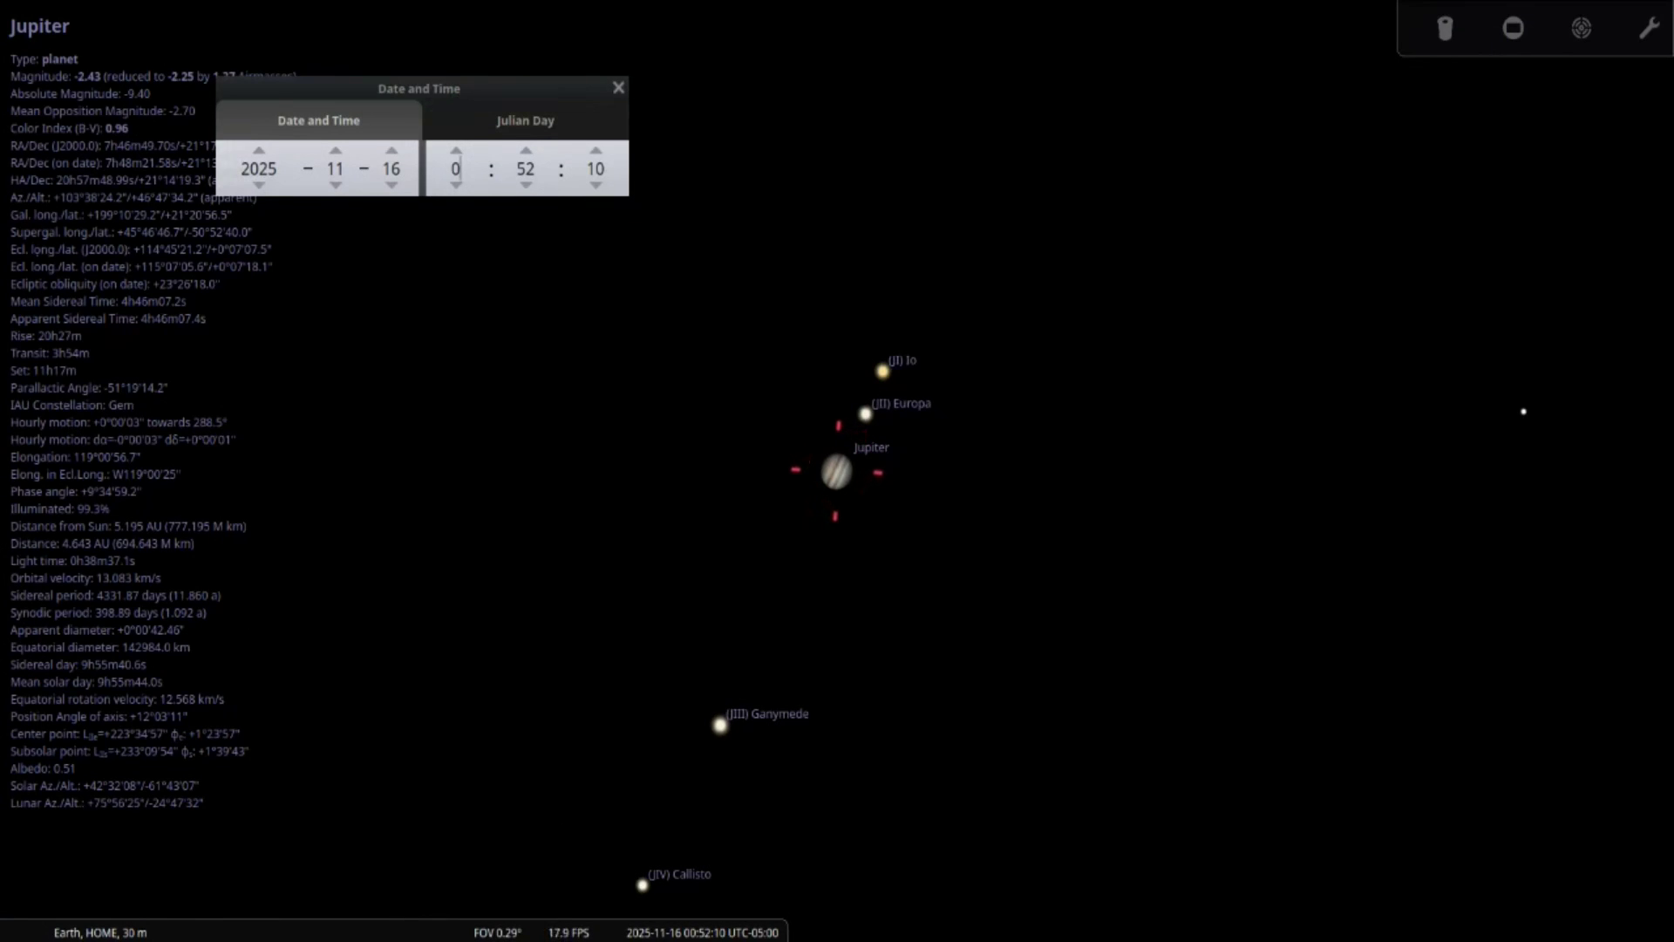
# - Advance the time two hours to shift Jupiter's moons, then zoom back out to the wide sky
pyautogui.press('Up')
pyautogui.press('Up')
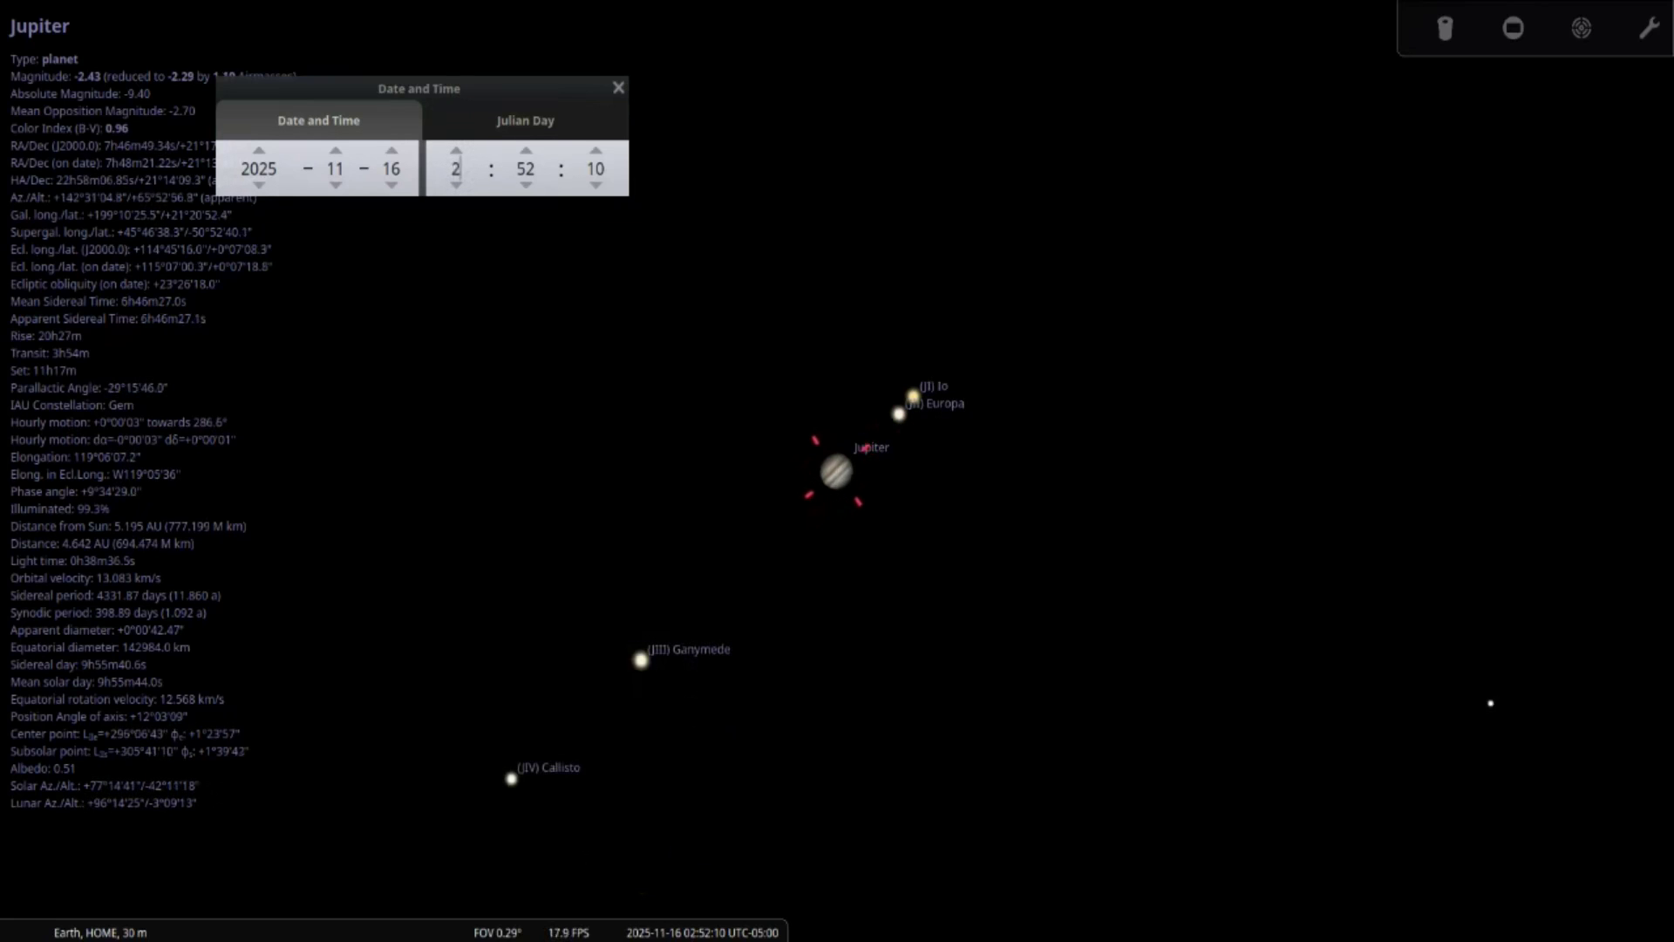
pyautogui.press('Up')
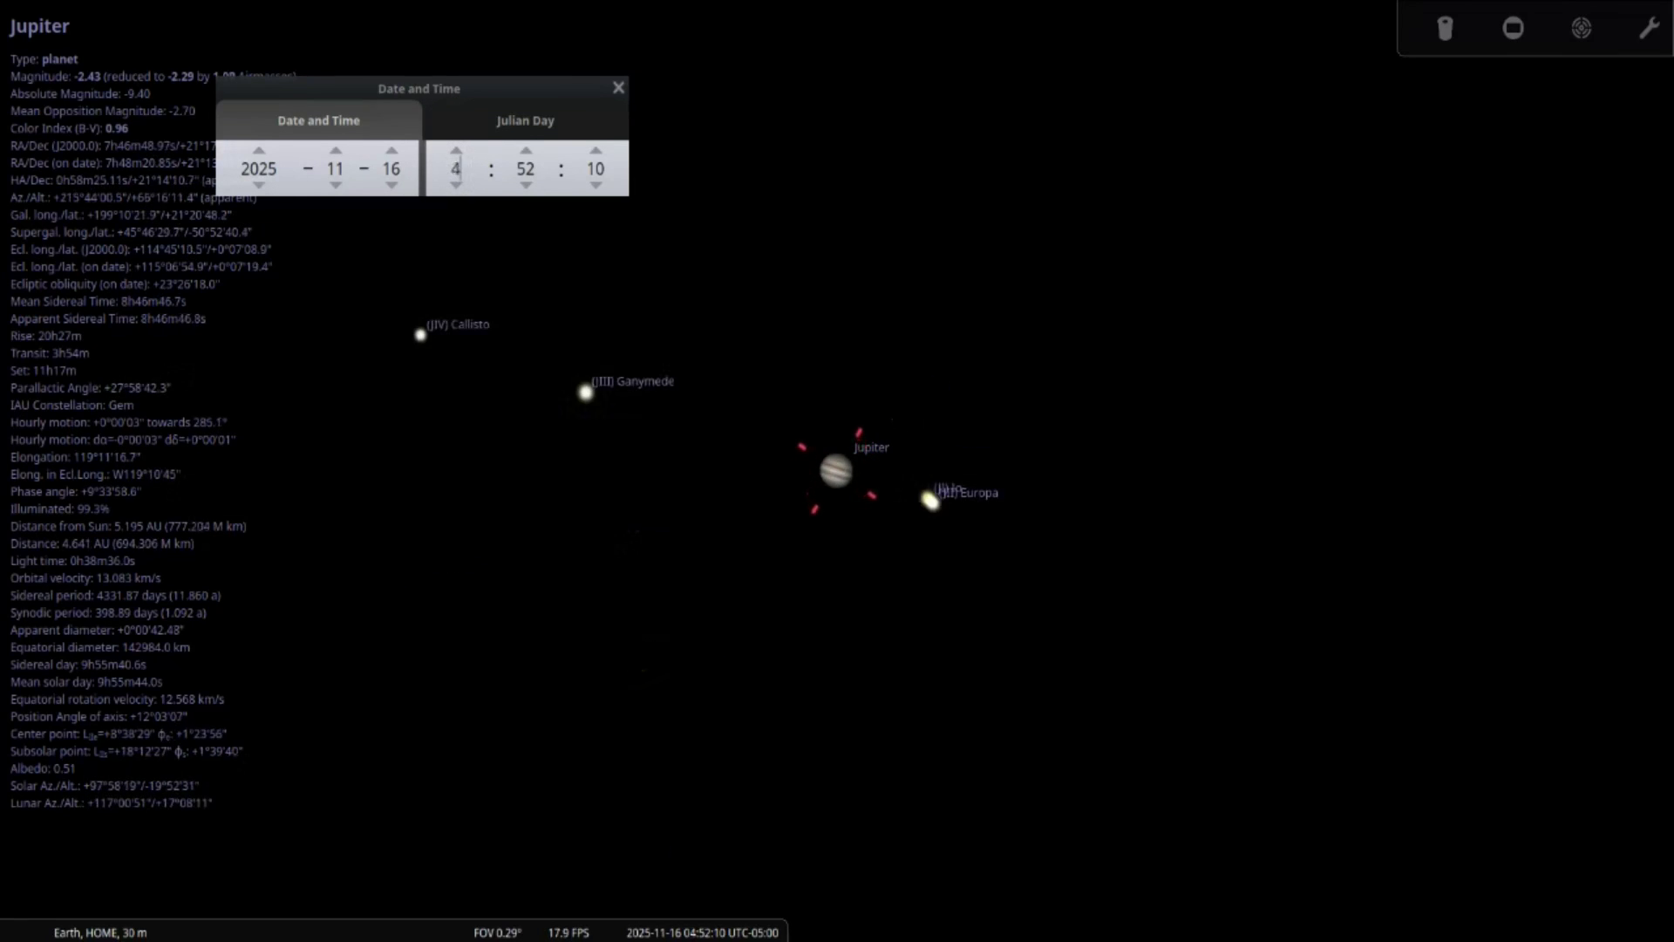
pyautogui.scroll(-10, 837, 470)
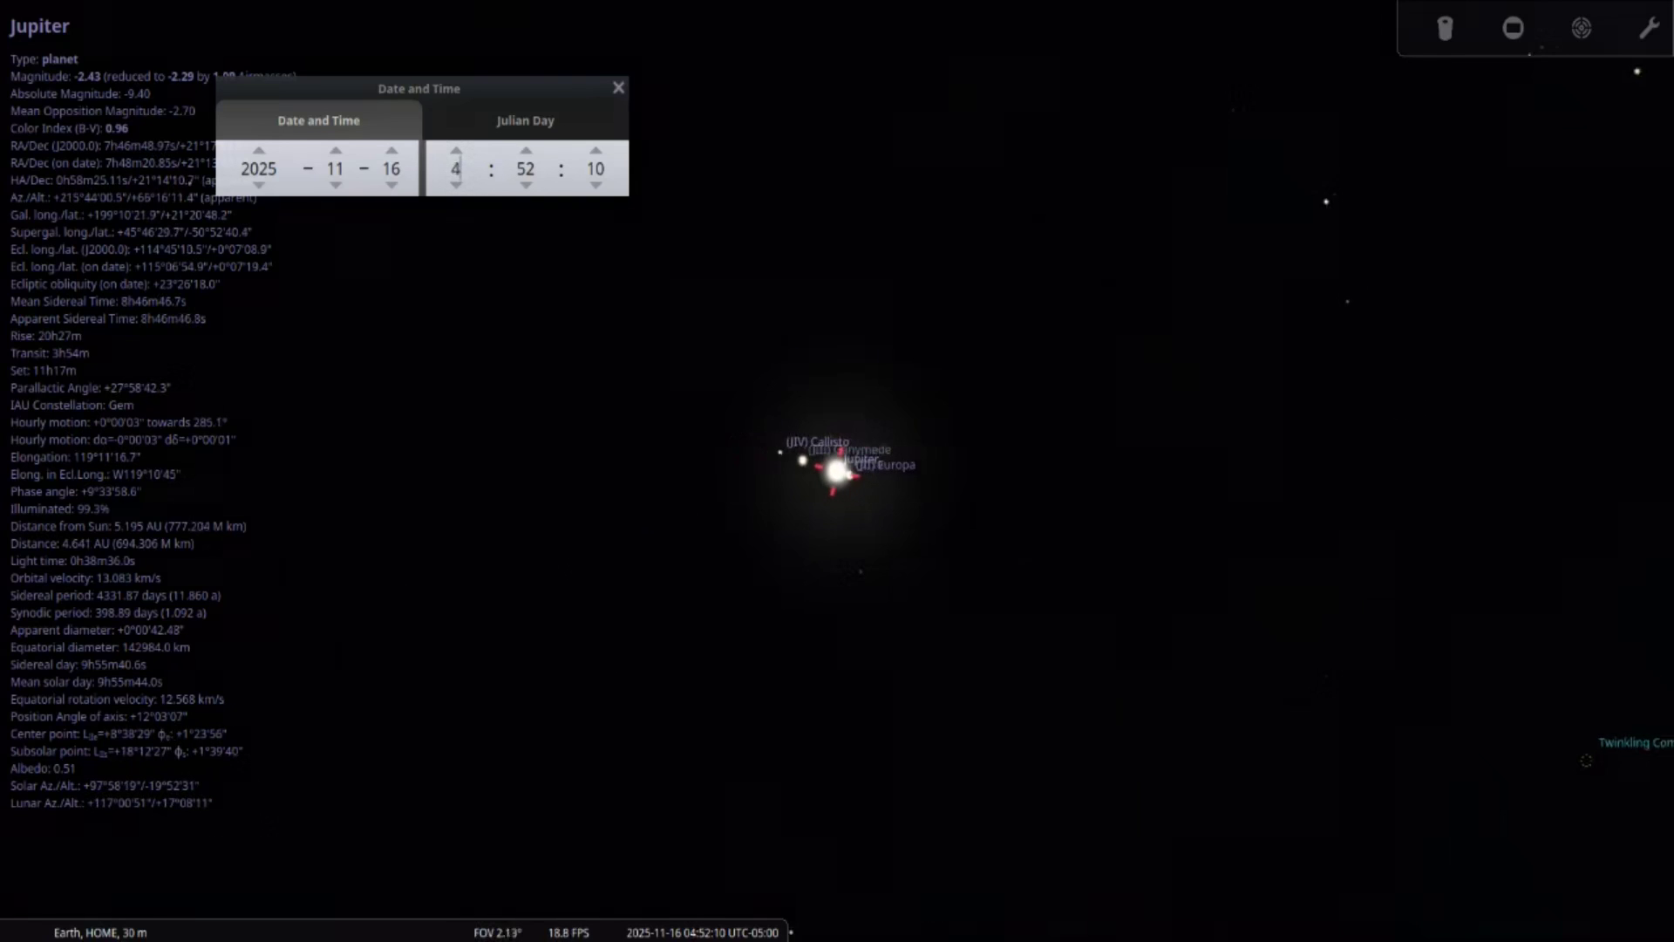
pyautogui.scroll(-15, 837, 471)
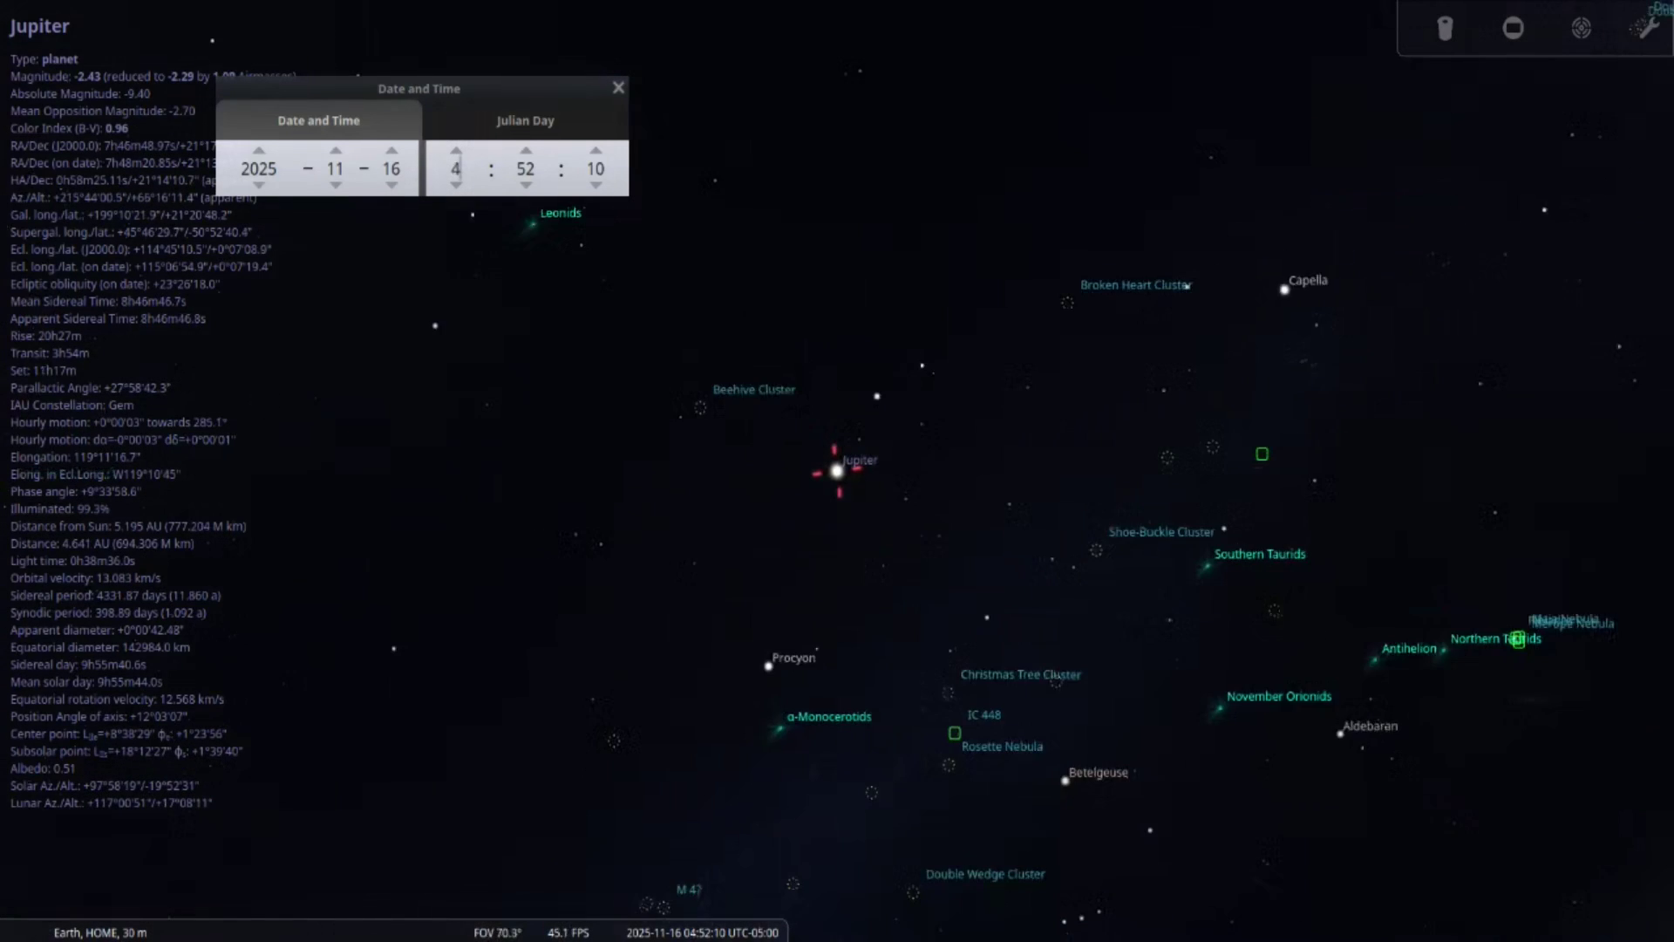
pyautogui.scroll(-3, 837, 471)
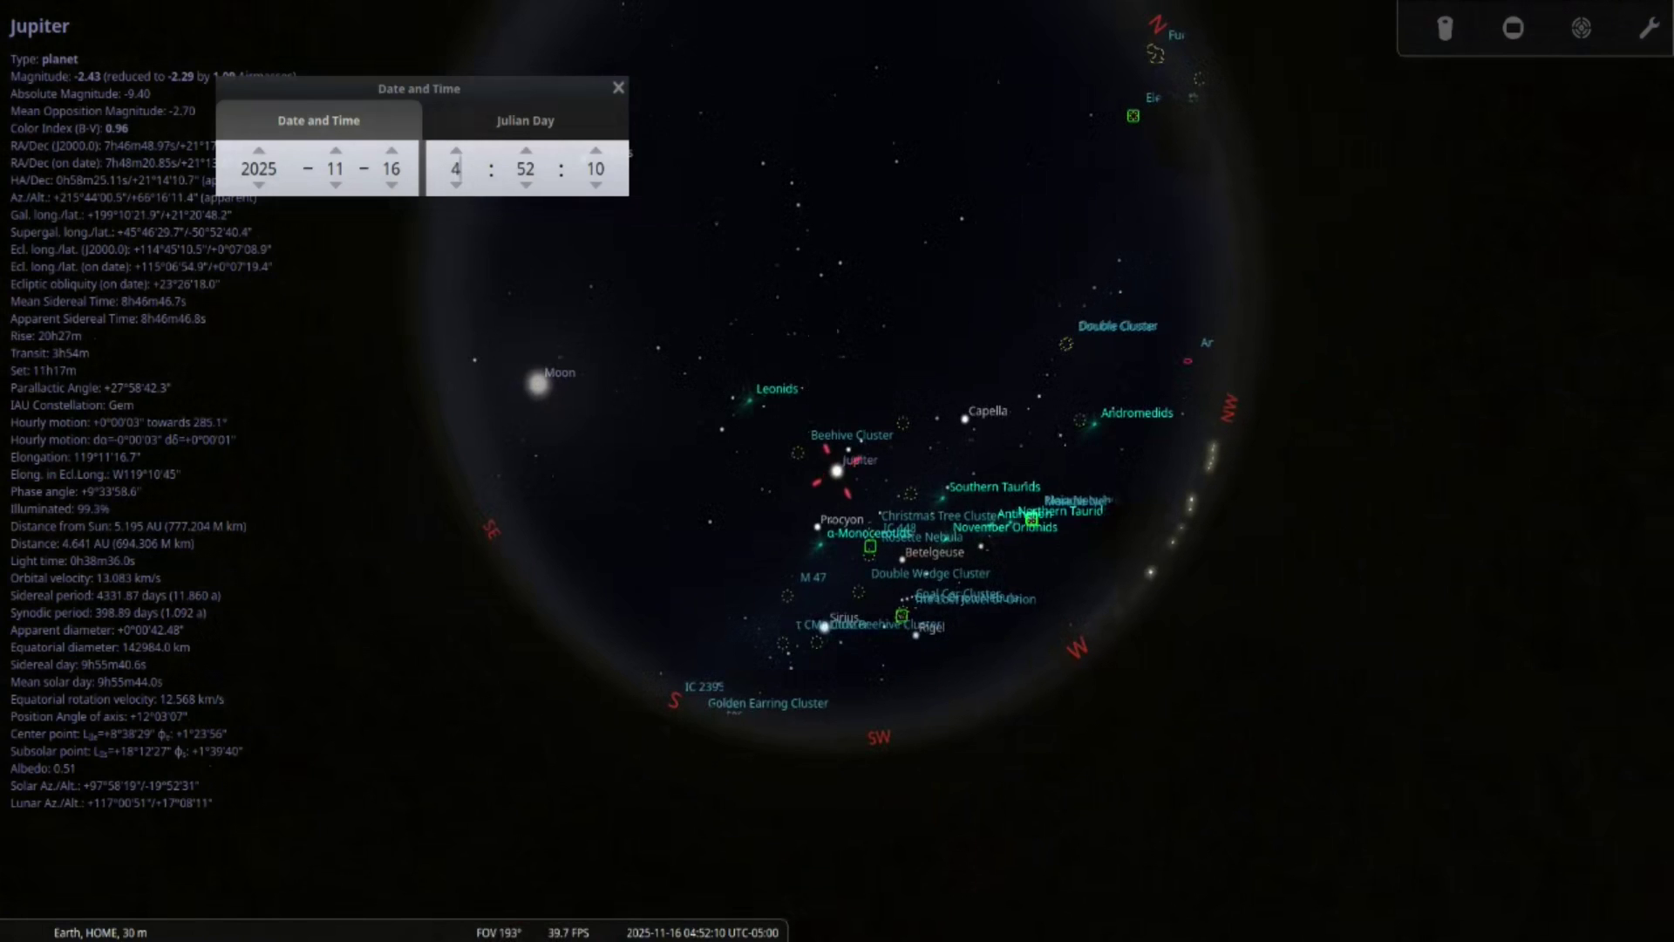
pyautogui.scroll(3, 837, 471)
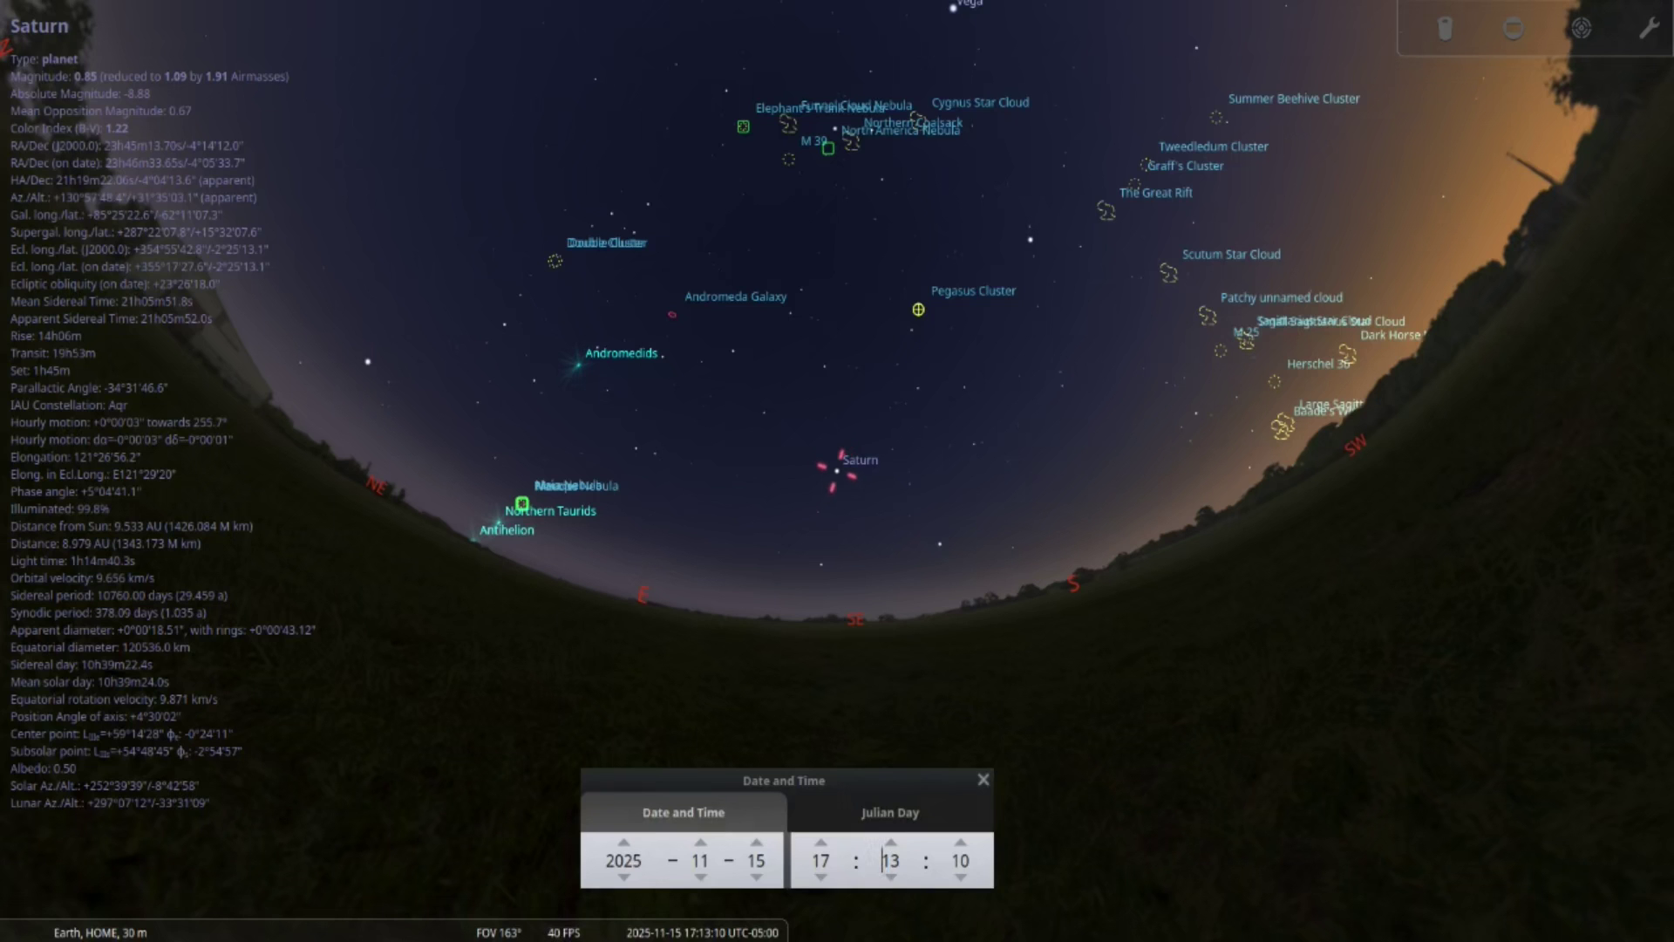
# - Zoom in on Saturn until its moons are labelled and spread apart
pyautogui.press('pageup')
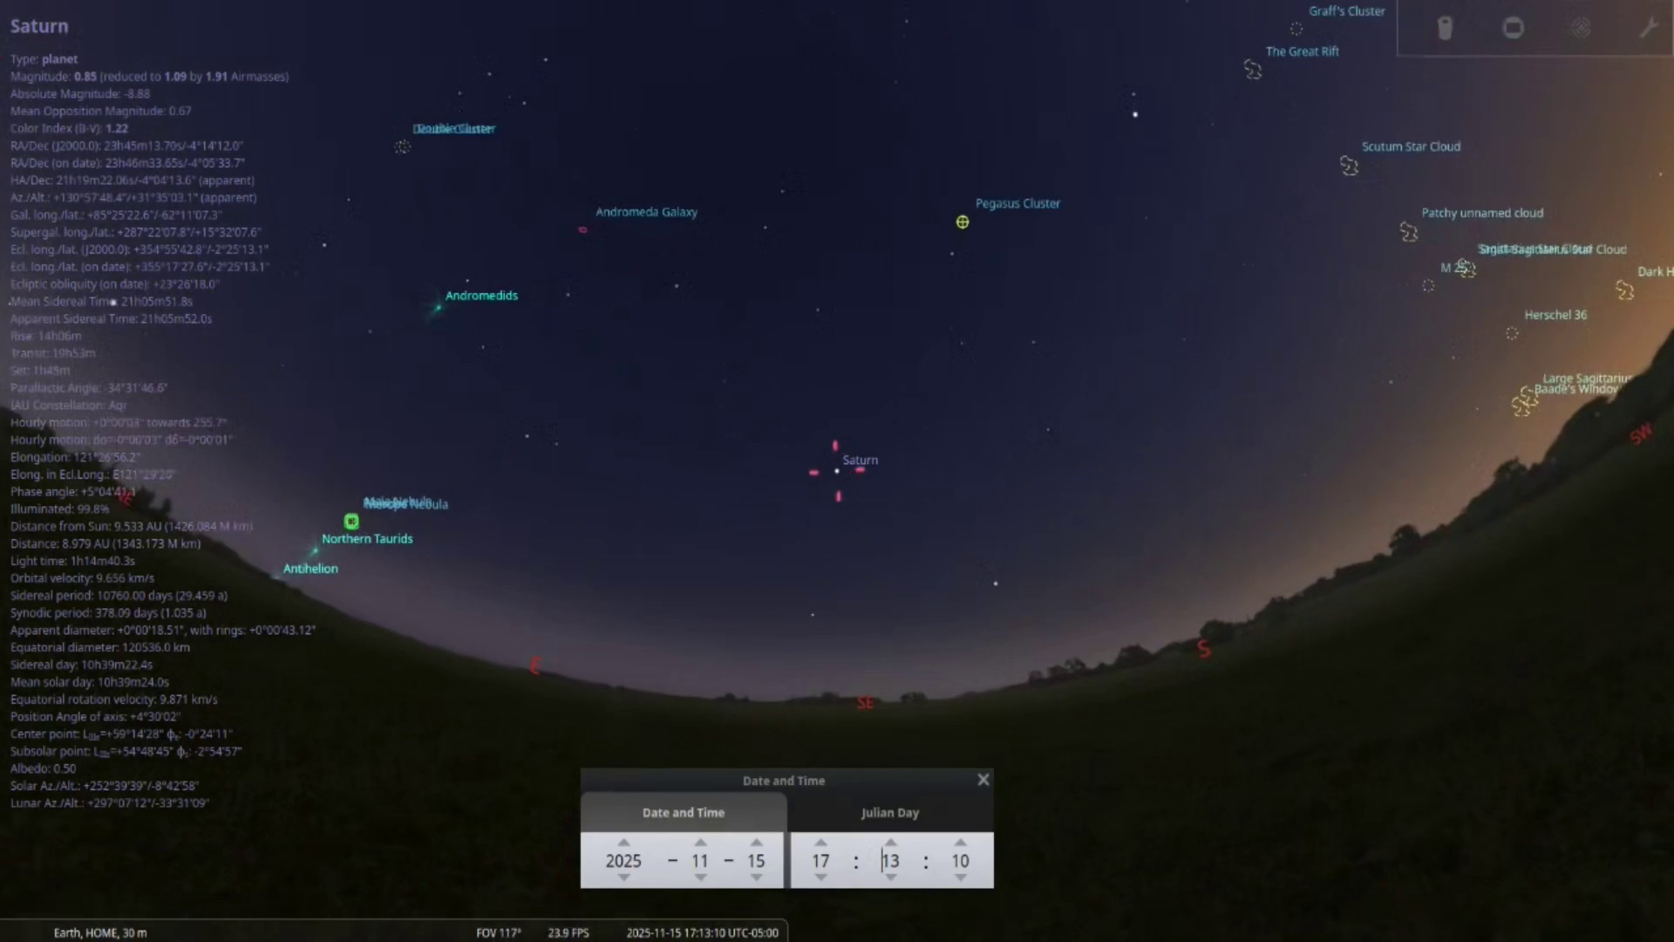
pyautogui.press('pageup')
pyautogui.press('pageup')
pyautogui.press('pageup')
pyautogui.press('pageup')
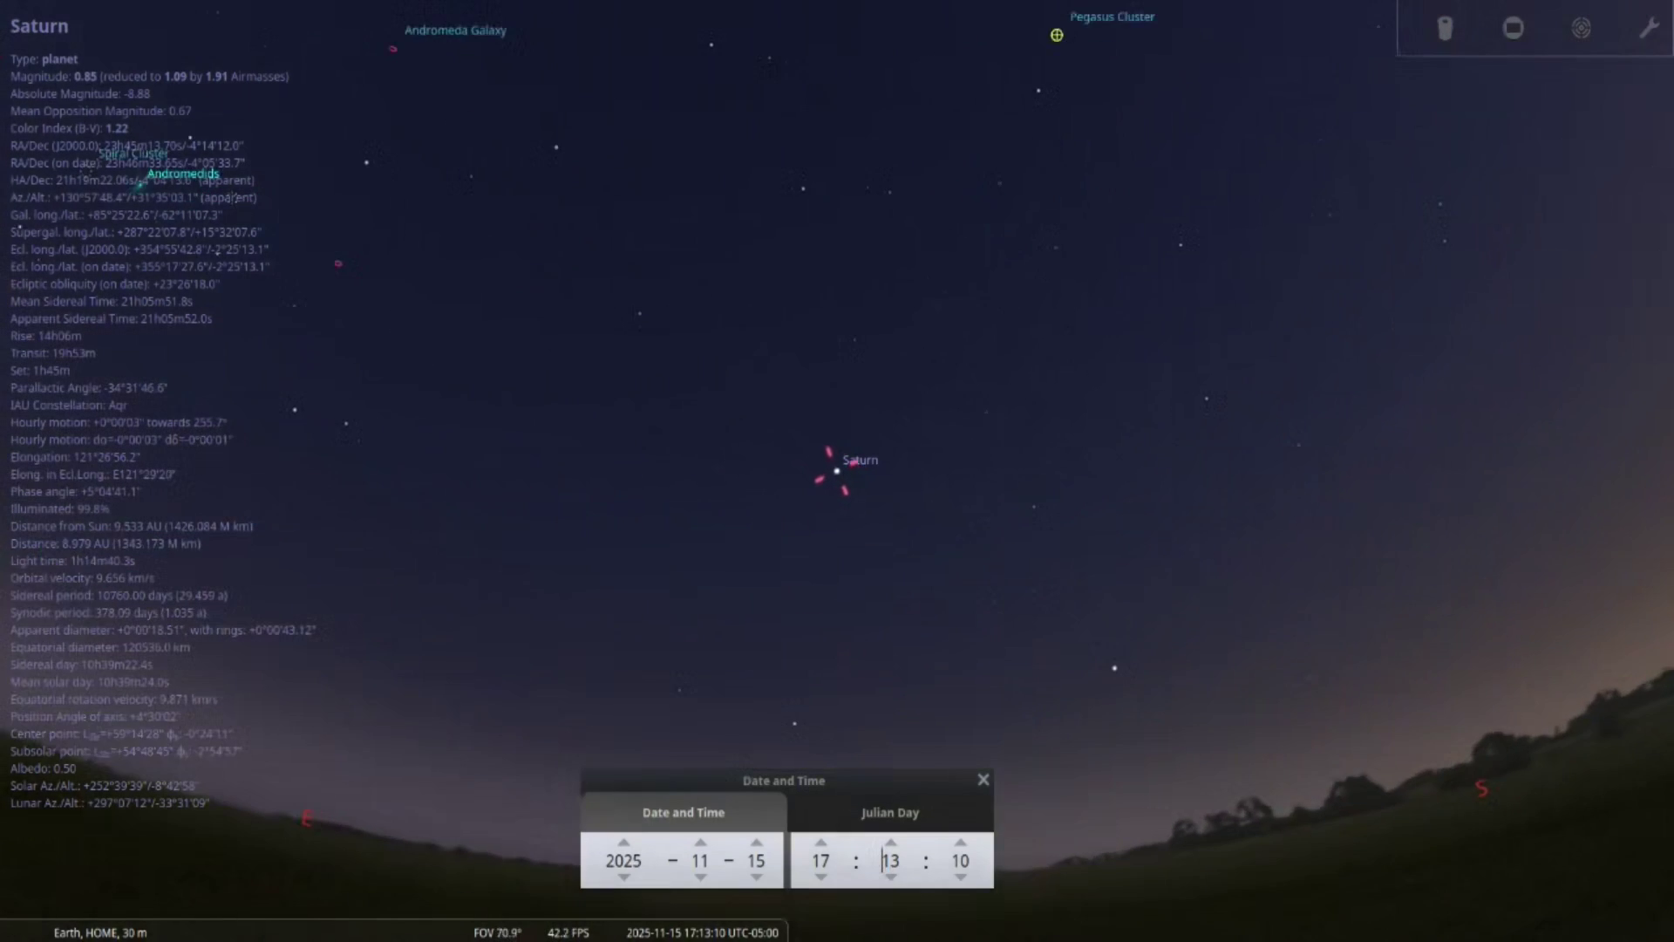
pyautogui.press('pageup')
pyautogui.press('pageup')
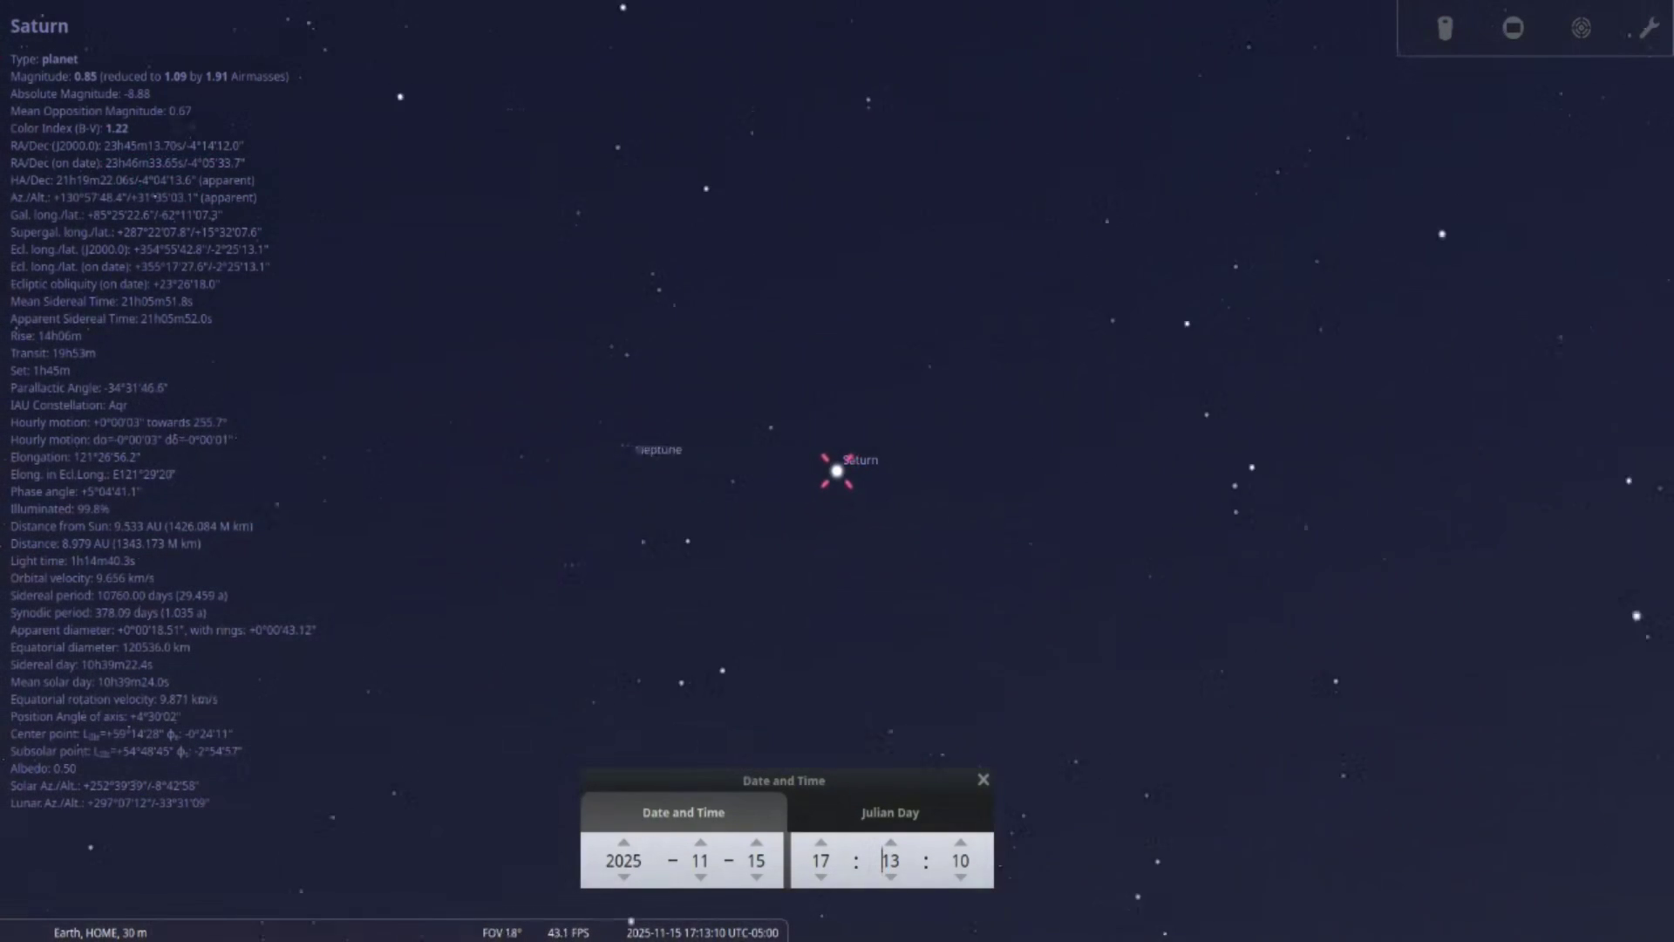
pyautogui.press('pageup')
pyautogui.press('pageup')
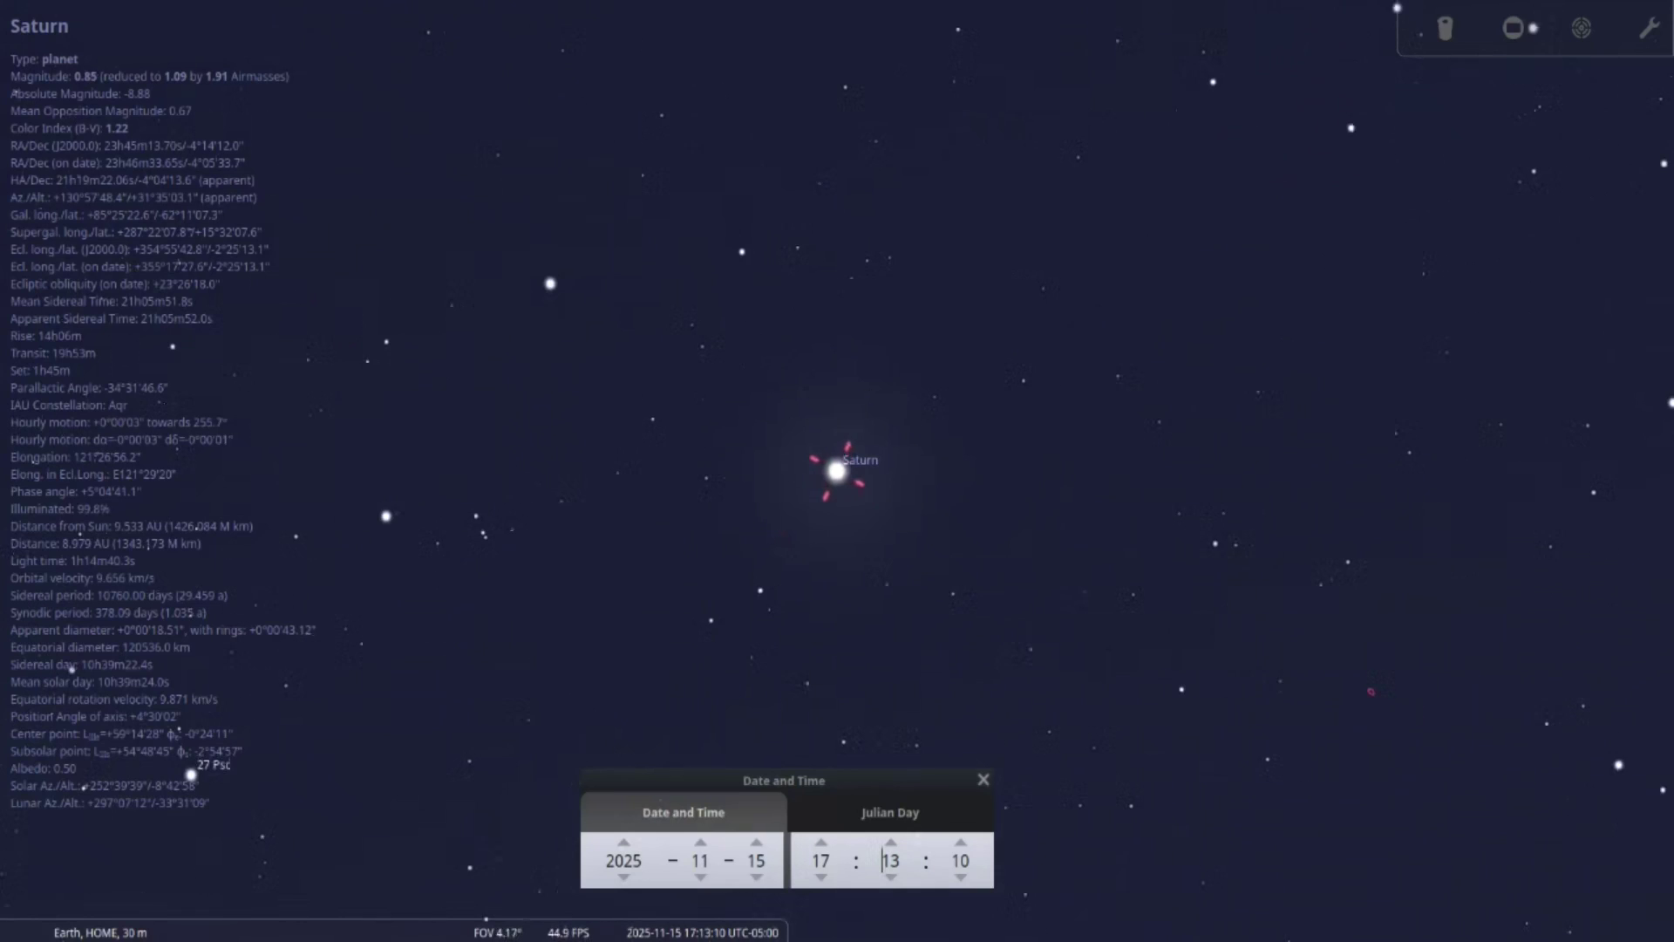
pyautogui.press('pageup')
pyautogui.press('pageup')
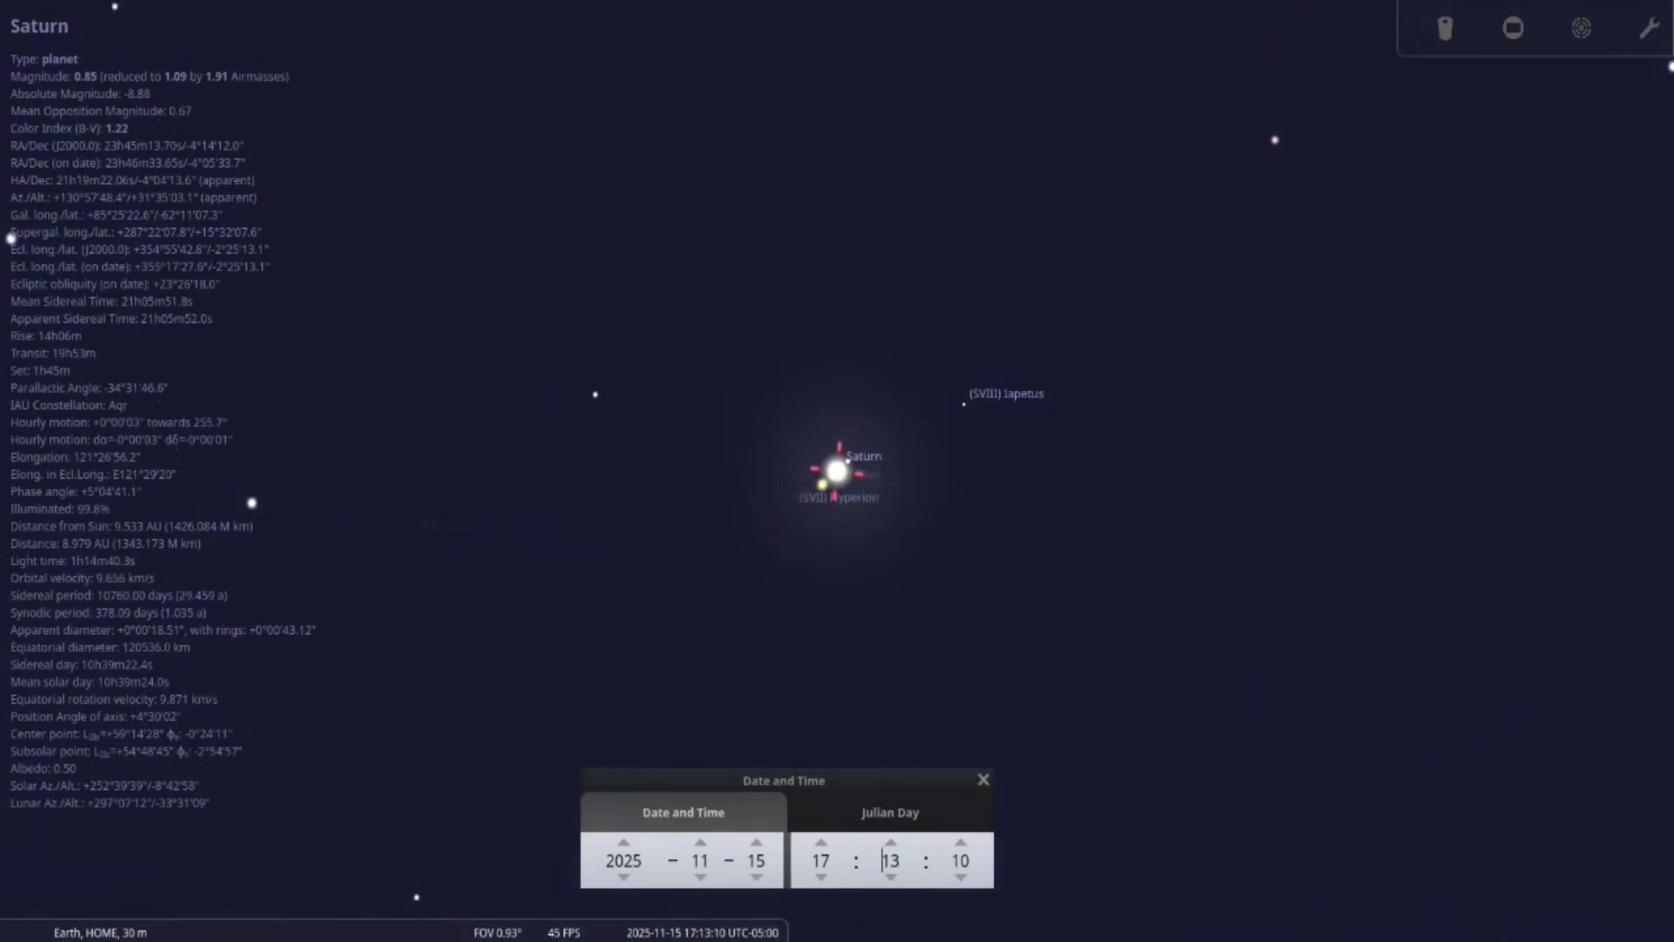
pyautogui.press('pageup')
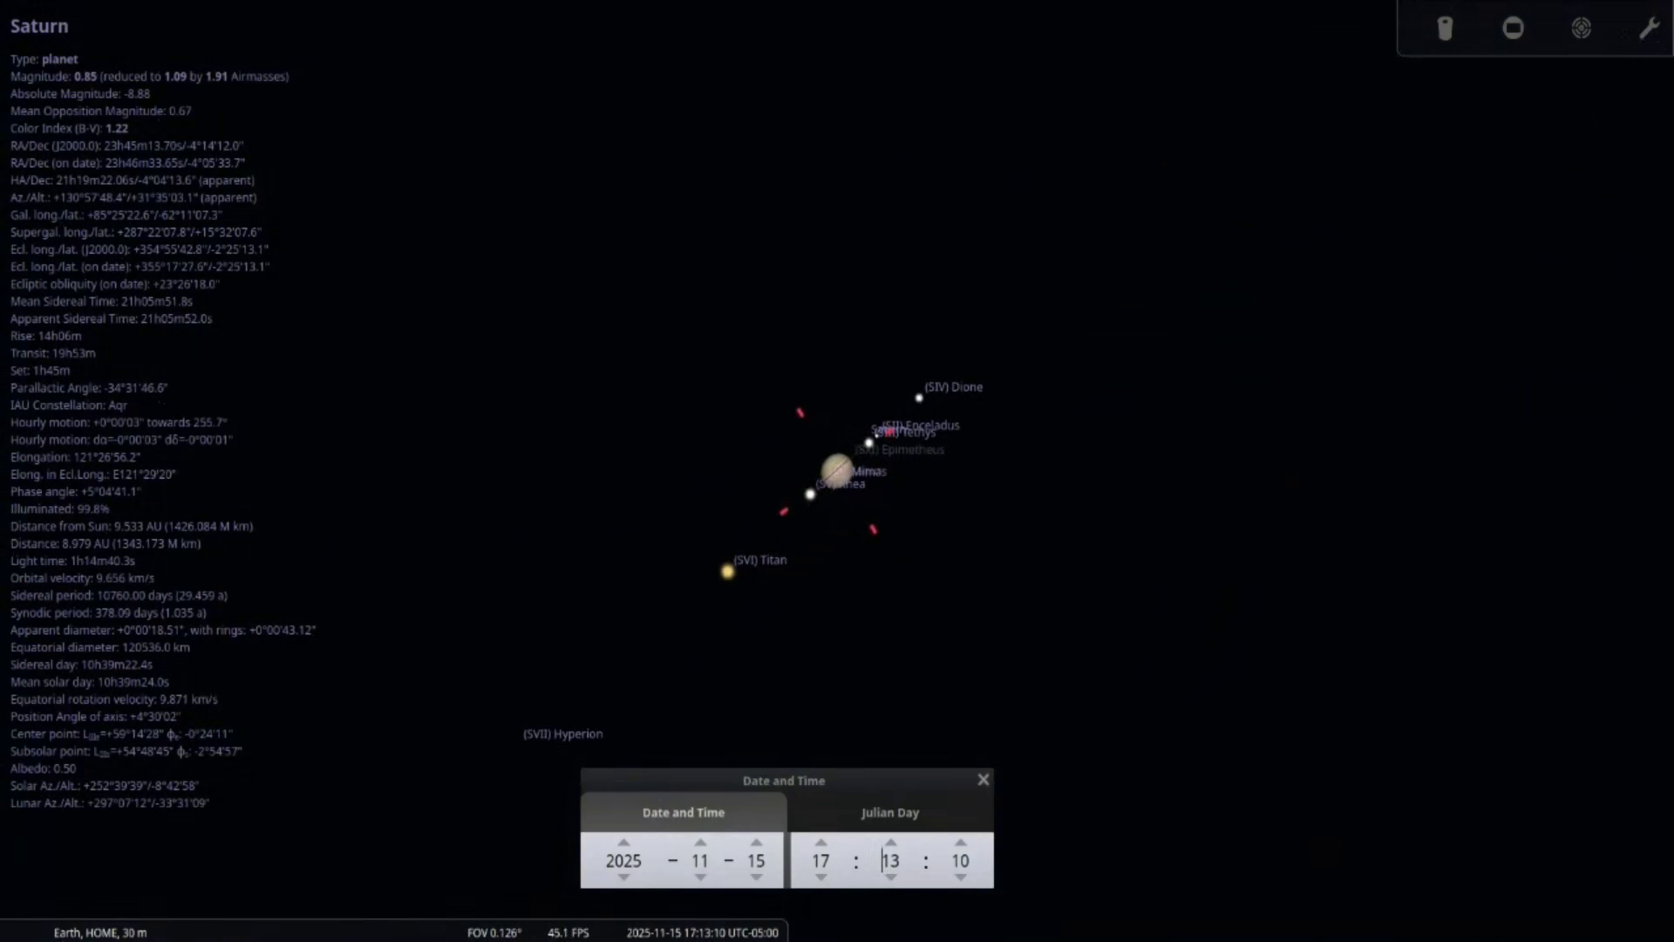
pyautogui.press('pageup')
pyautogui.press('pageup')
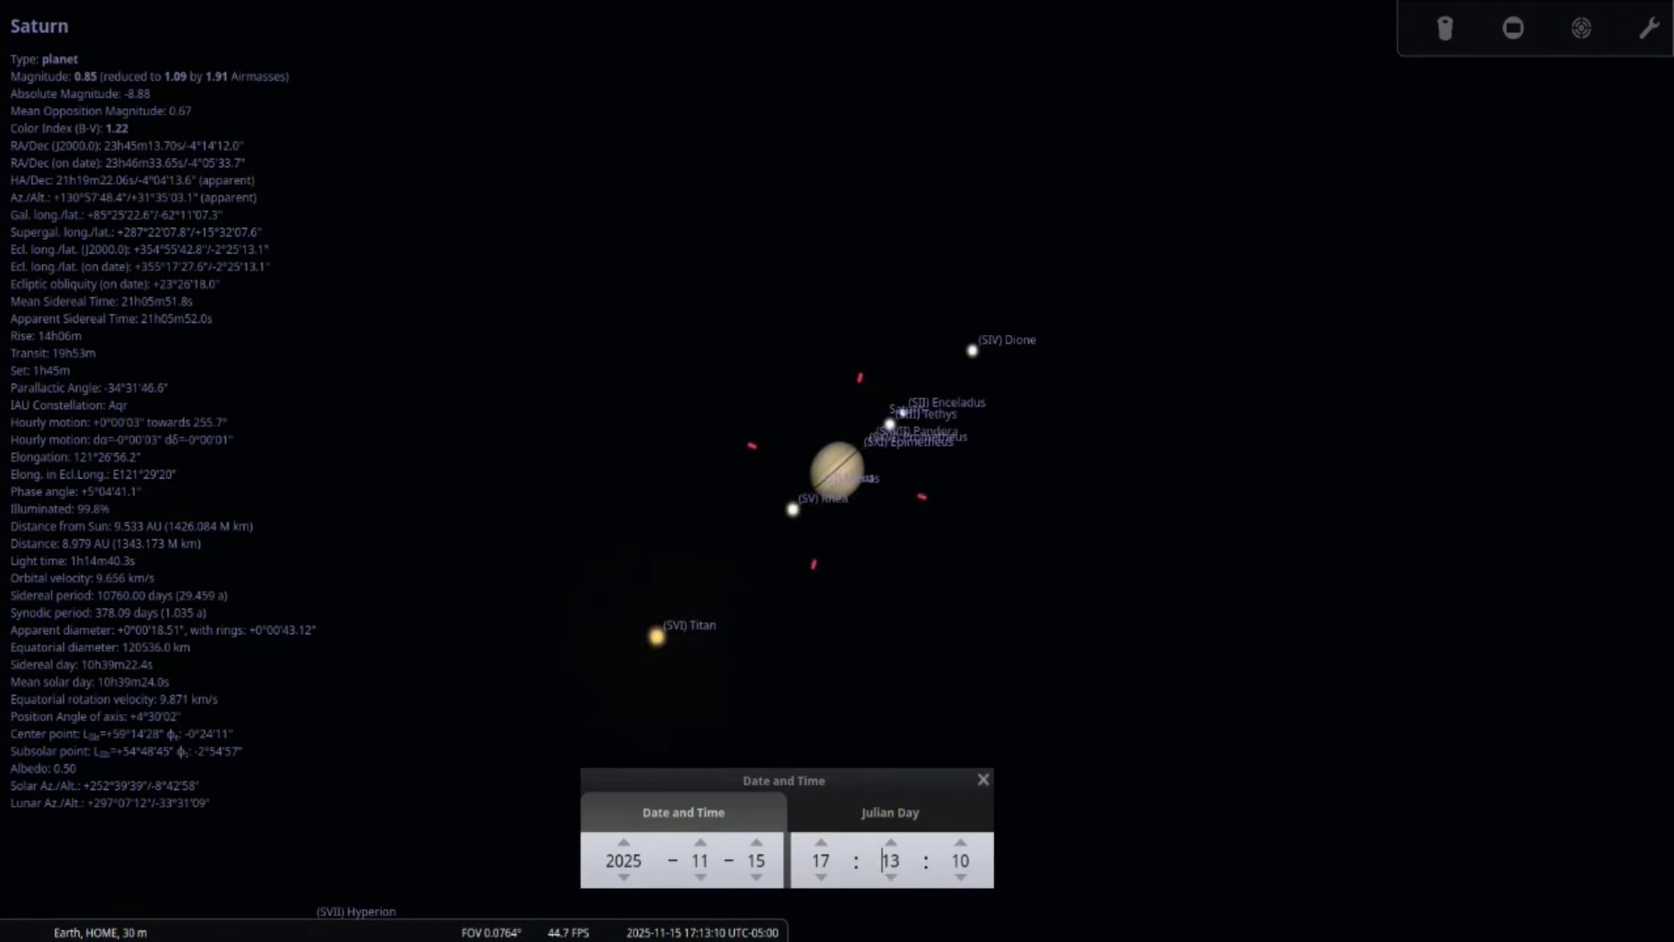
# - Scroll the hour and minute fields to watch Saturn's moons move through the night
pyautogui.scroll(1, 820, 860)
pyautogui.scroll(3, 820, 861)
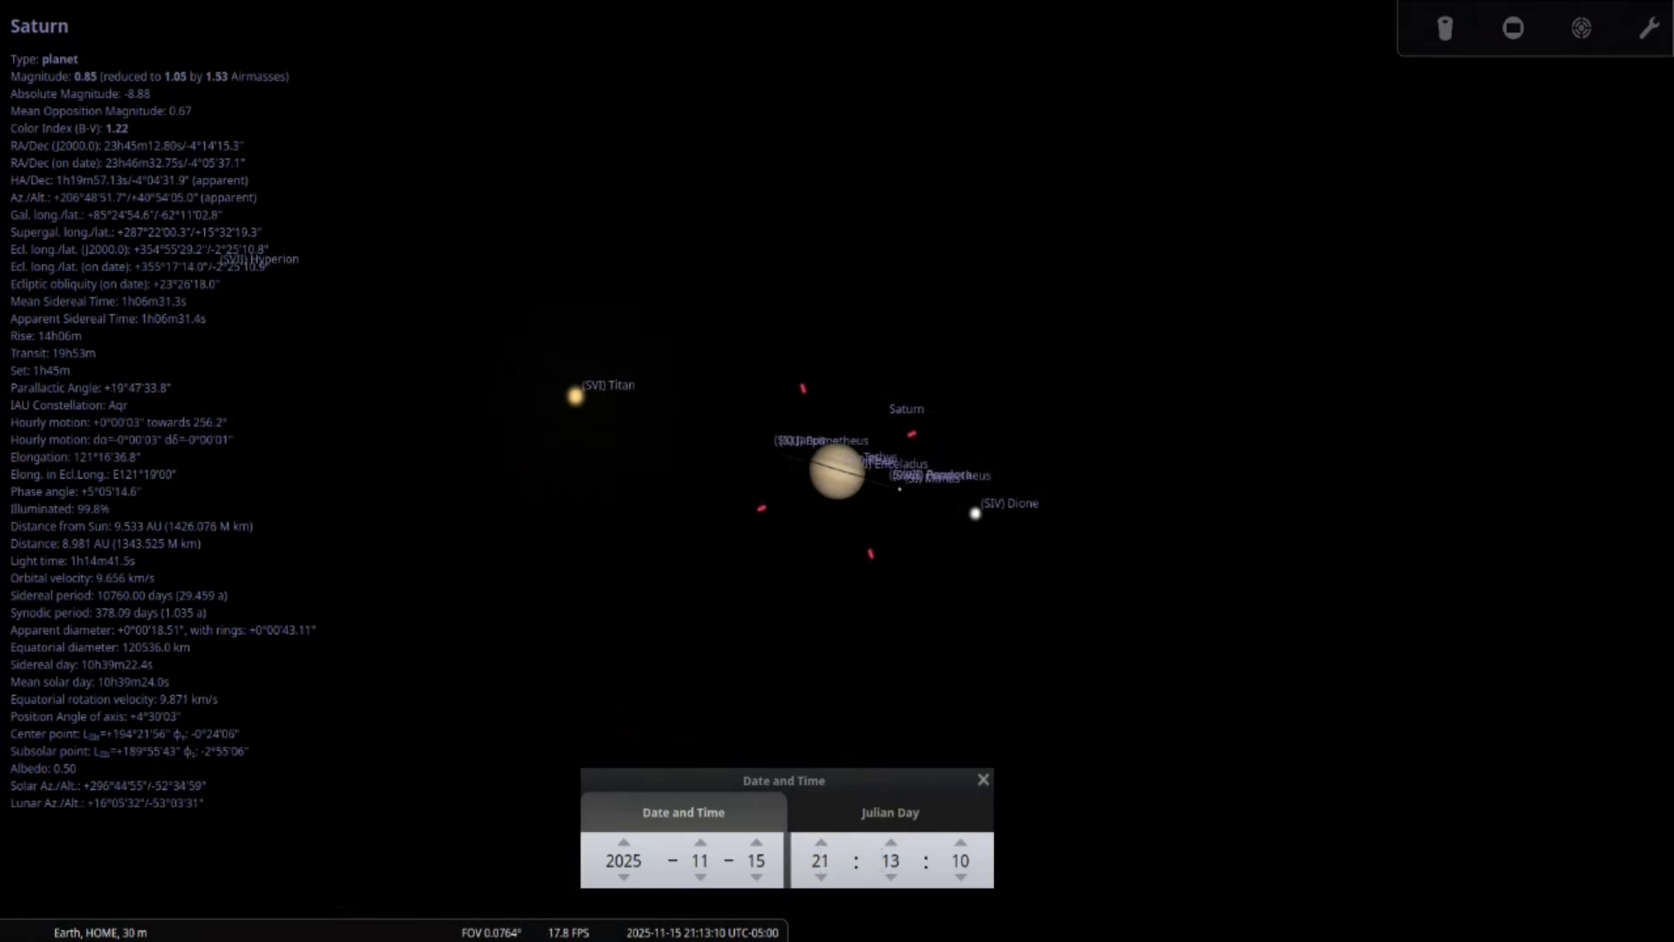
pyautogui.scroll(2, 821, 860)
pyautogui.scroll(2, 820, 861)
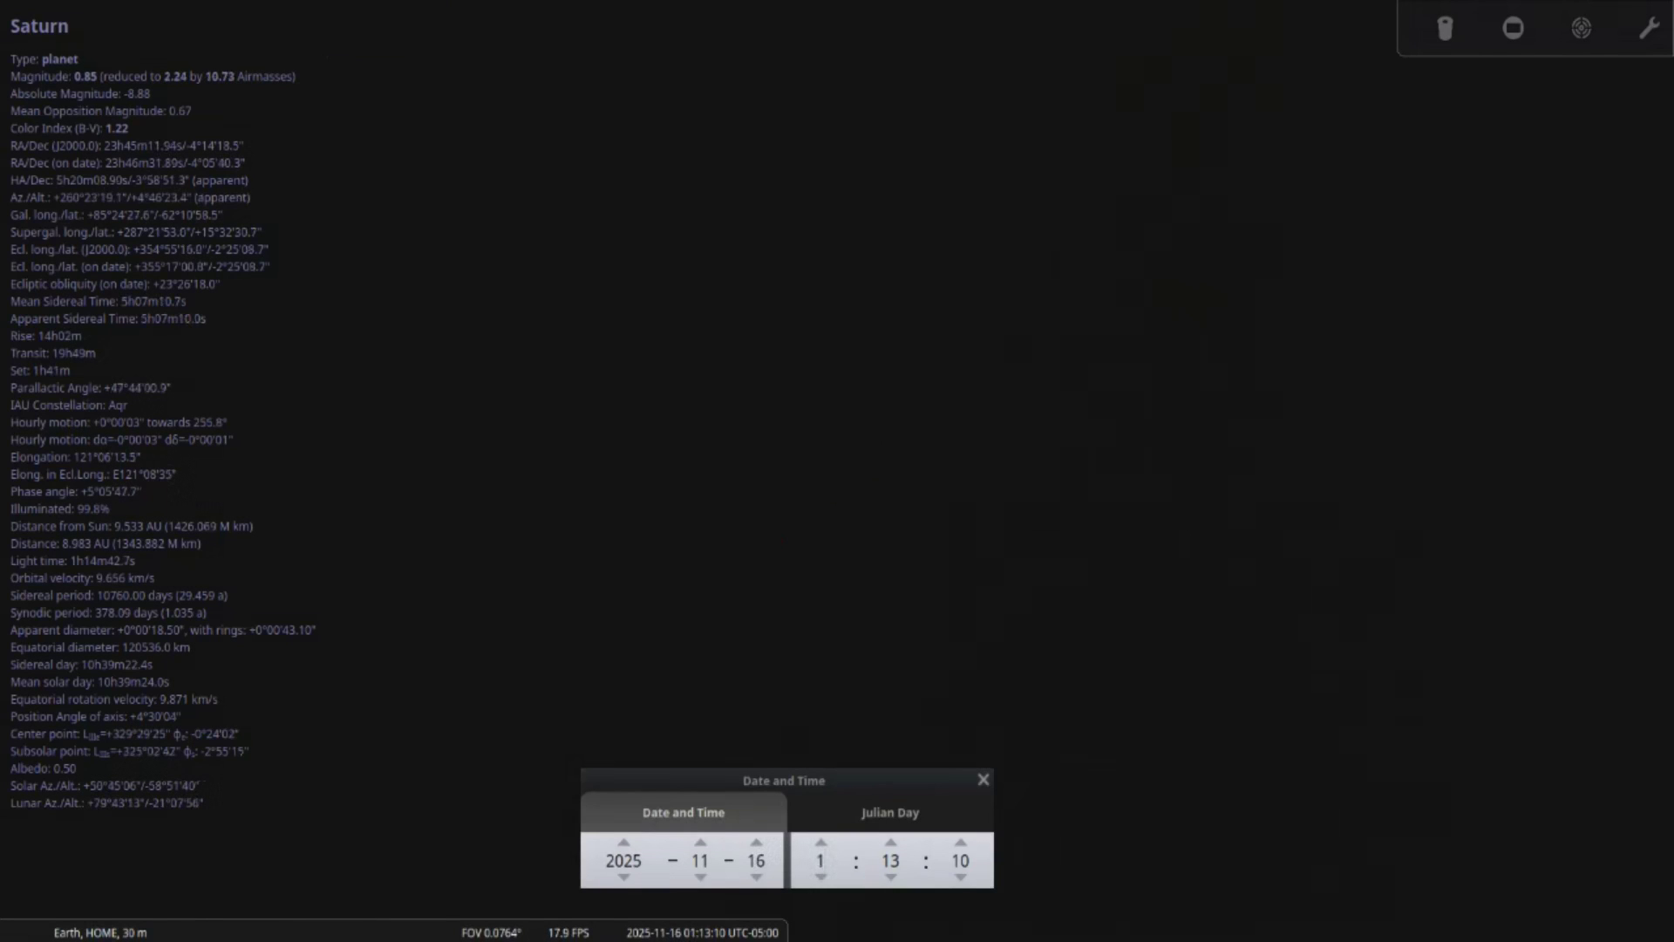
pyautogui.scroll(-1, 821, 861)
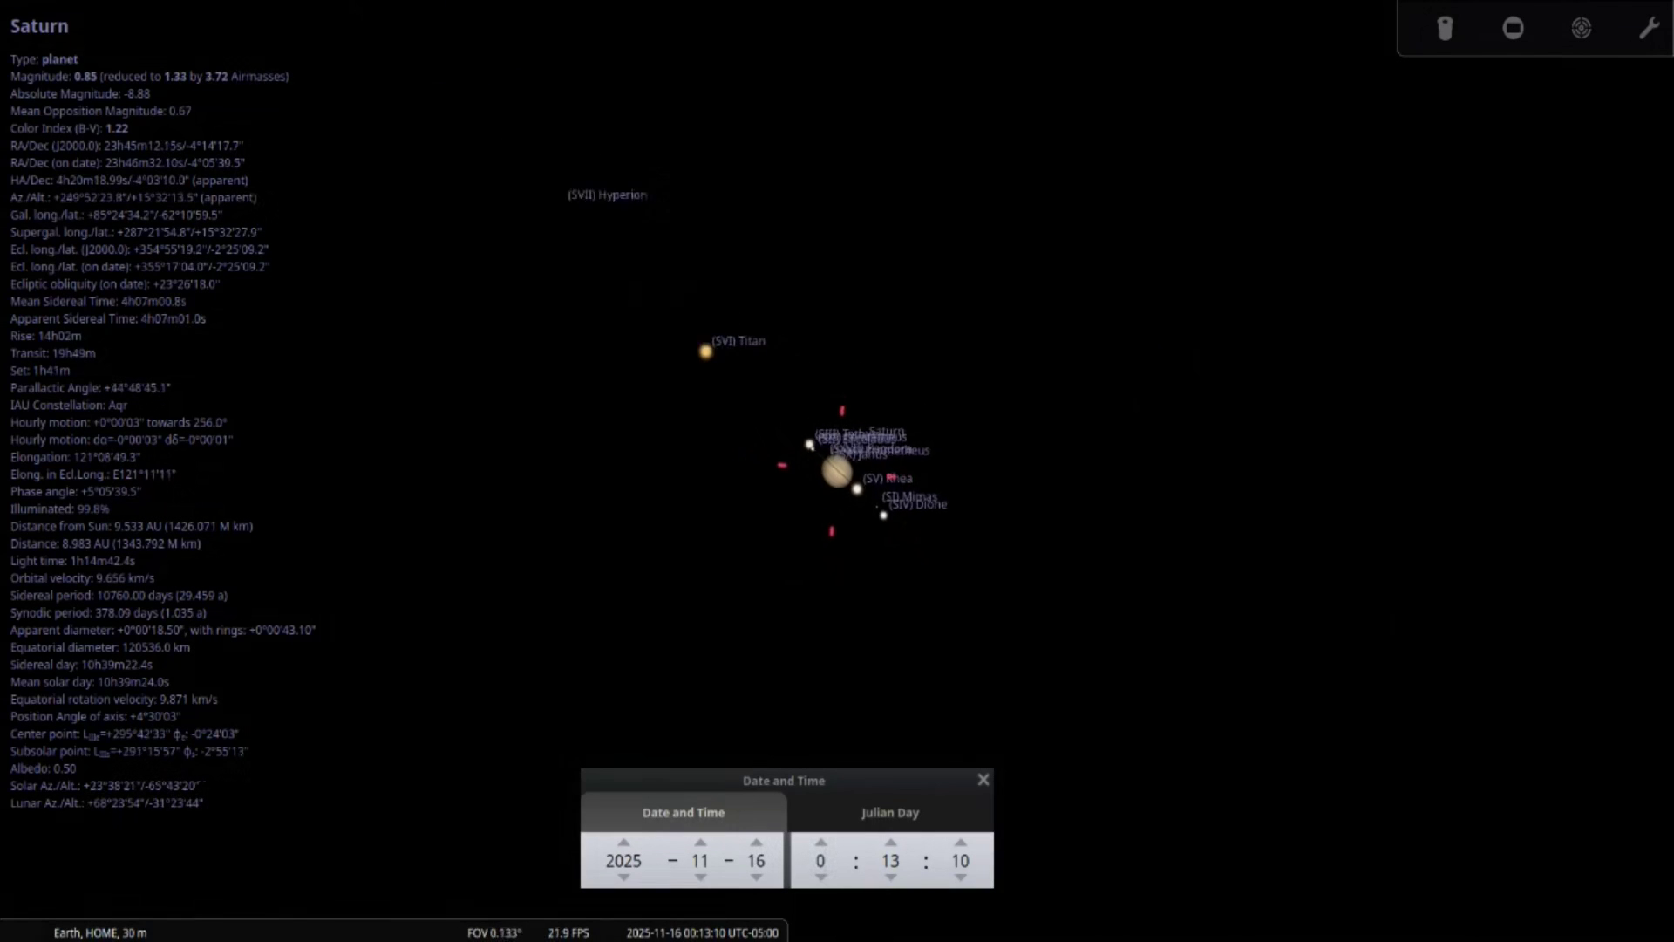
# - Zoom out to a 60° field showing Neptune, Ceres and the horizon, then reset the time to 17:14
pyautogui.press('pagedown')
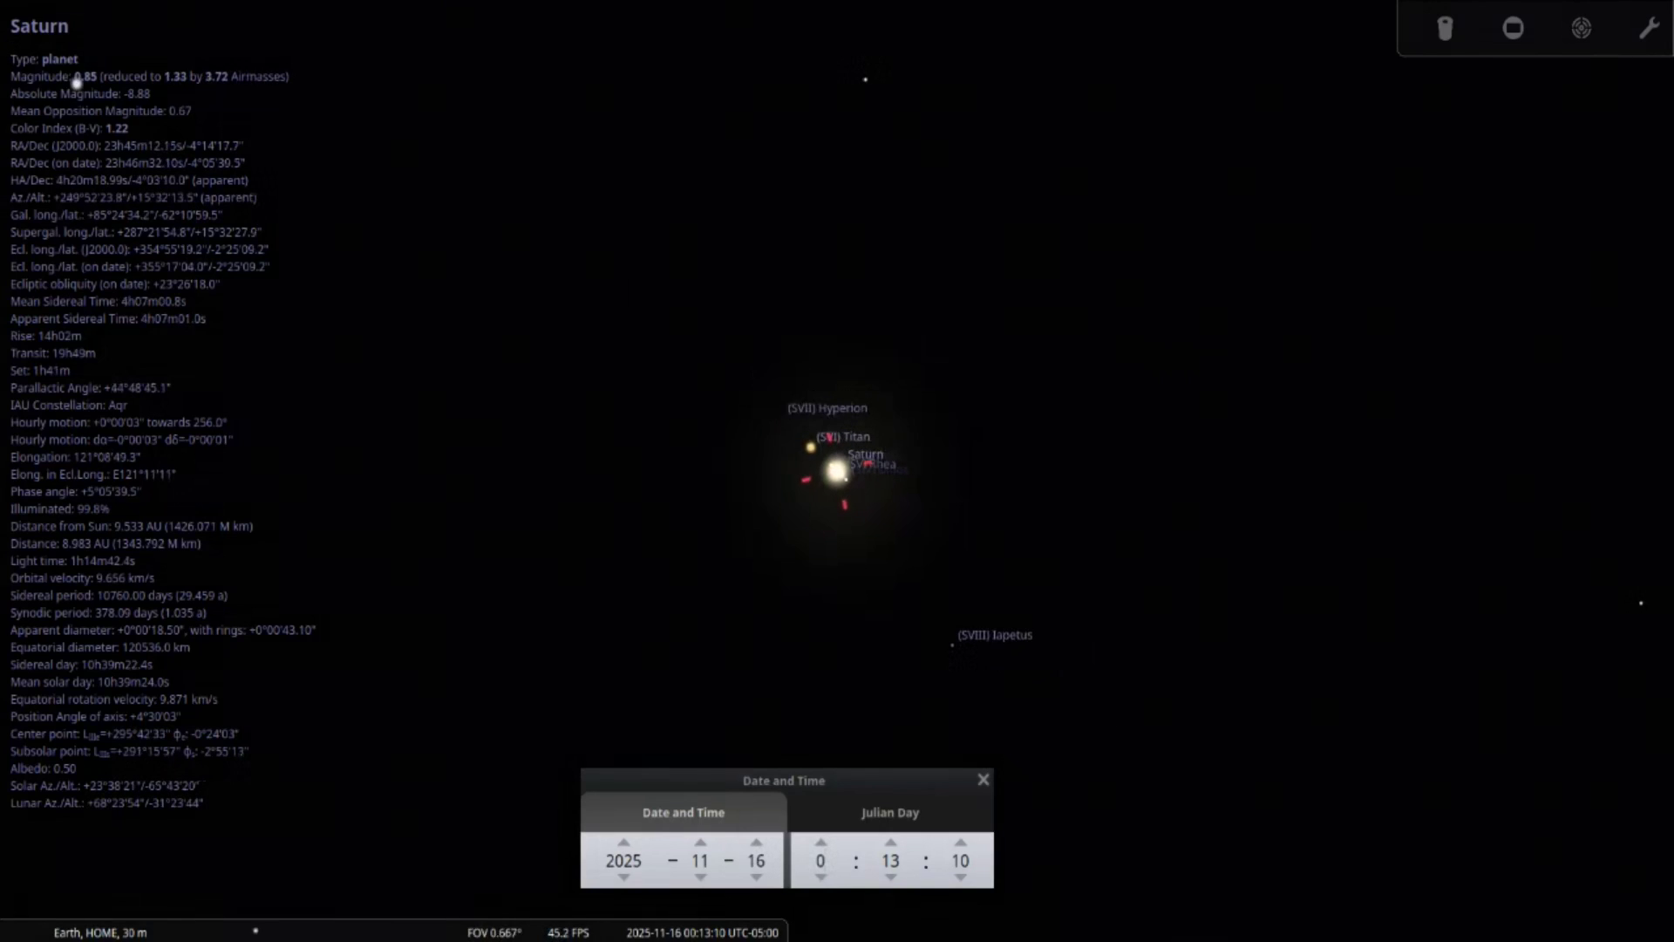
pyautogui.press('pagedown')
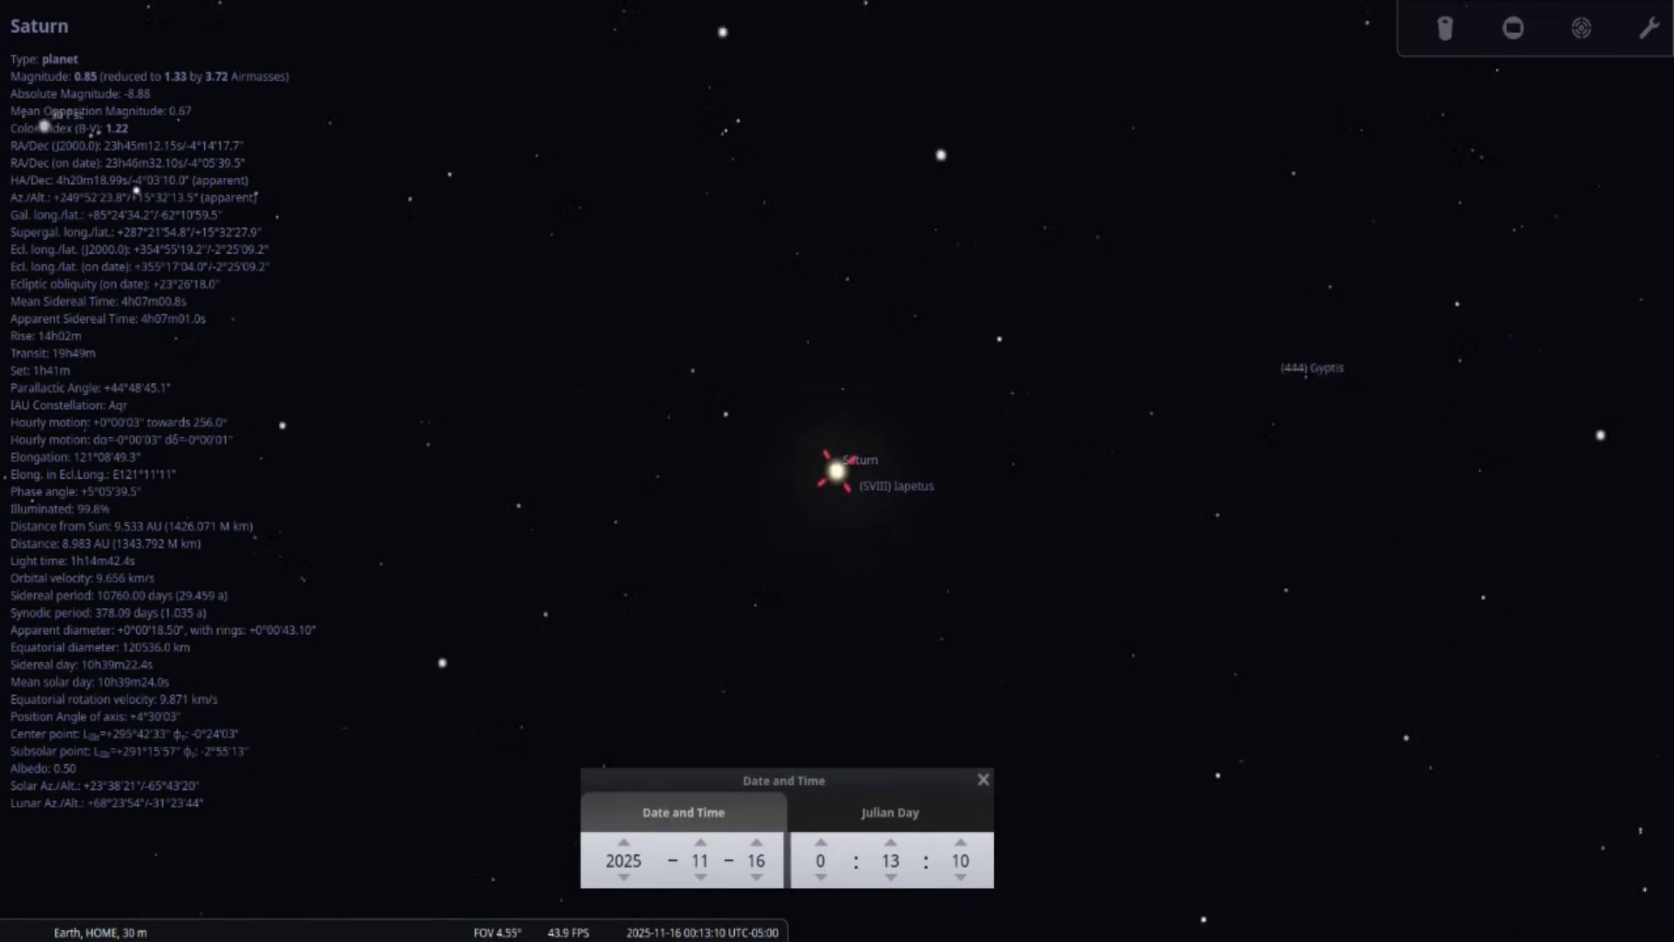
pyautogui.press('pagedown')
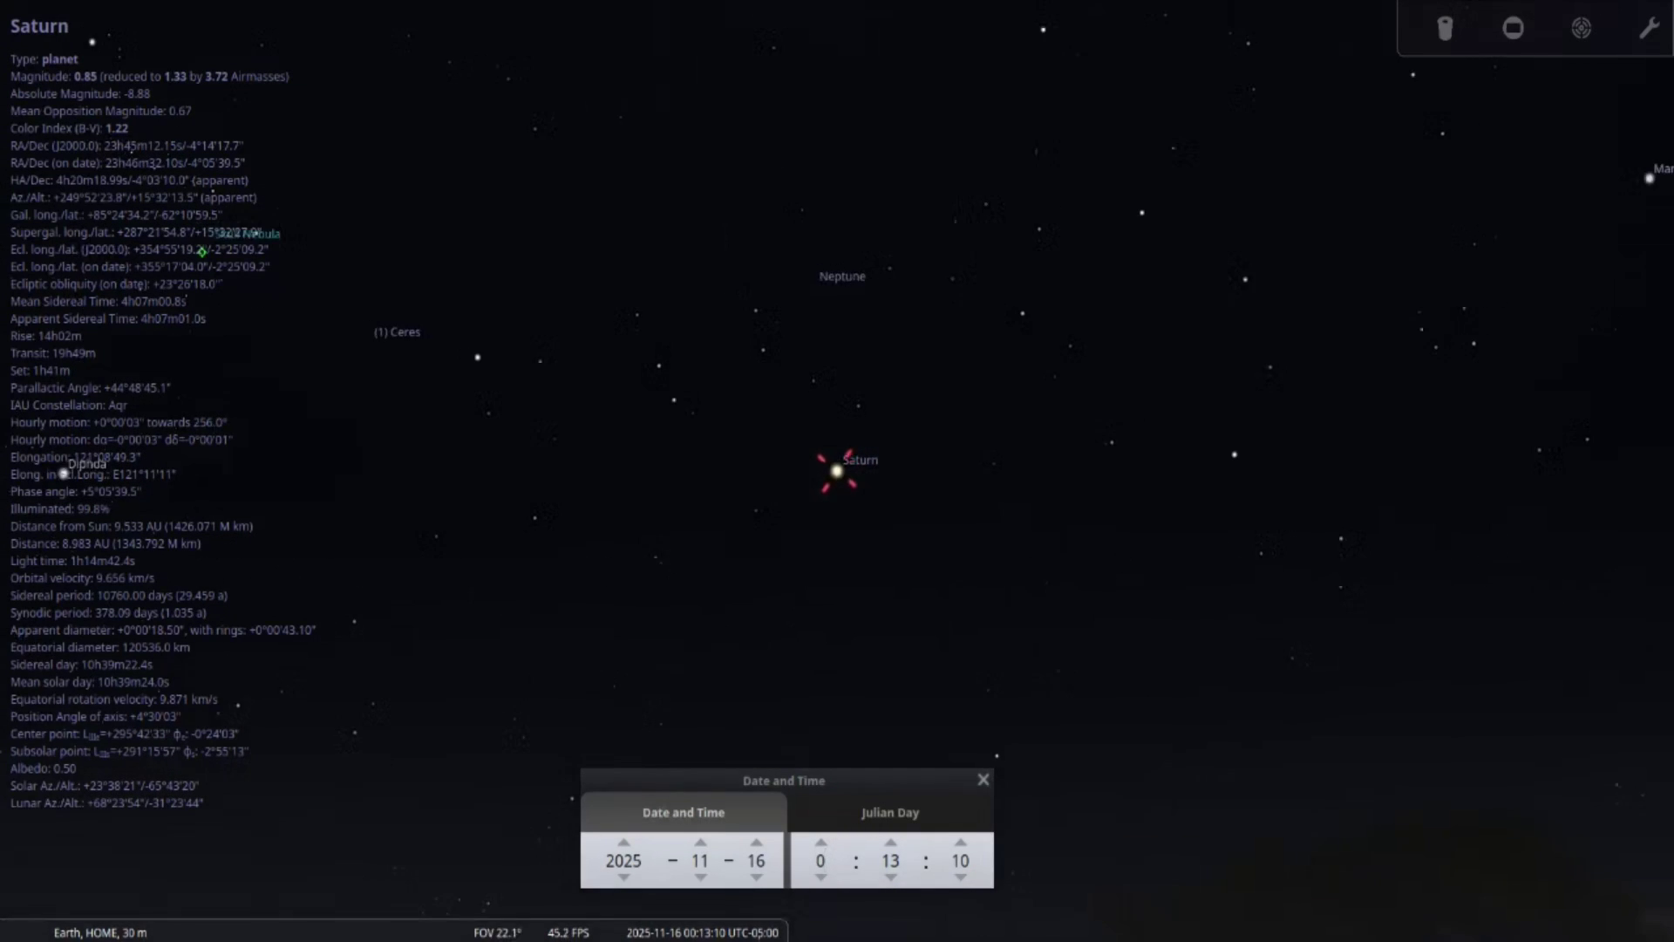
pyautogui.press('pagedown')
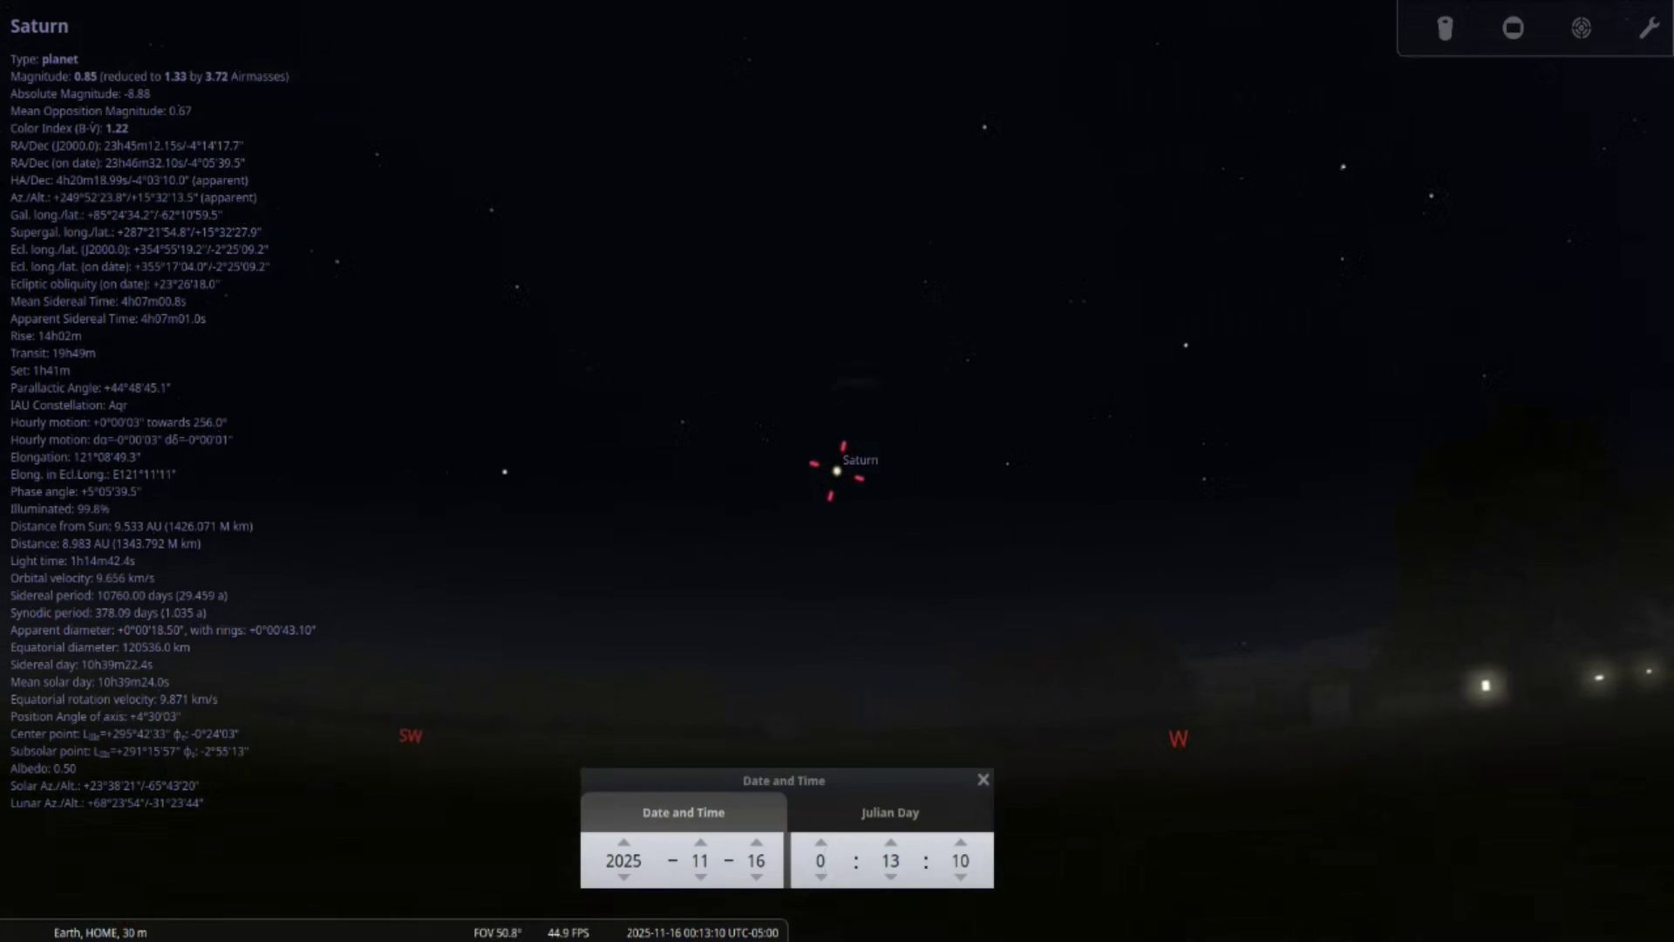
pyautogui.press('pagedown')
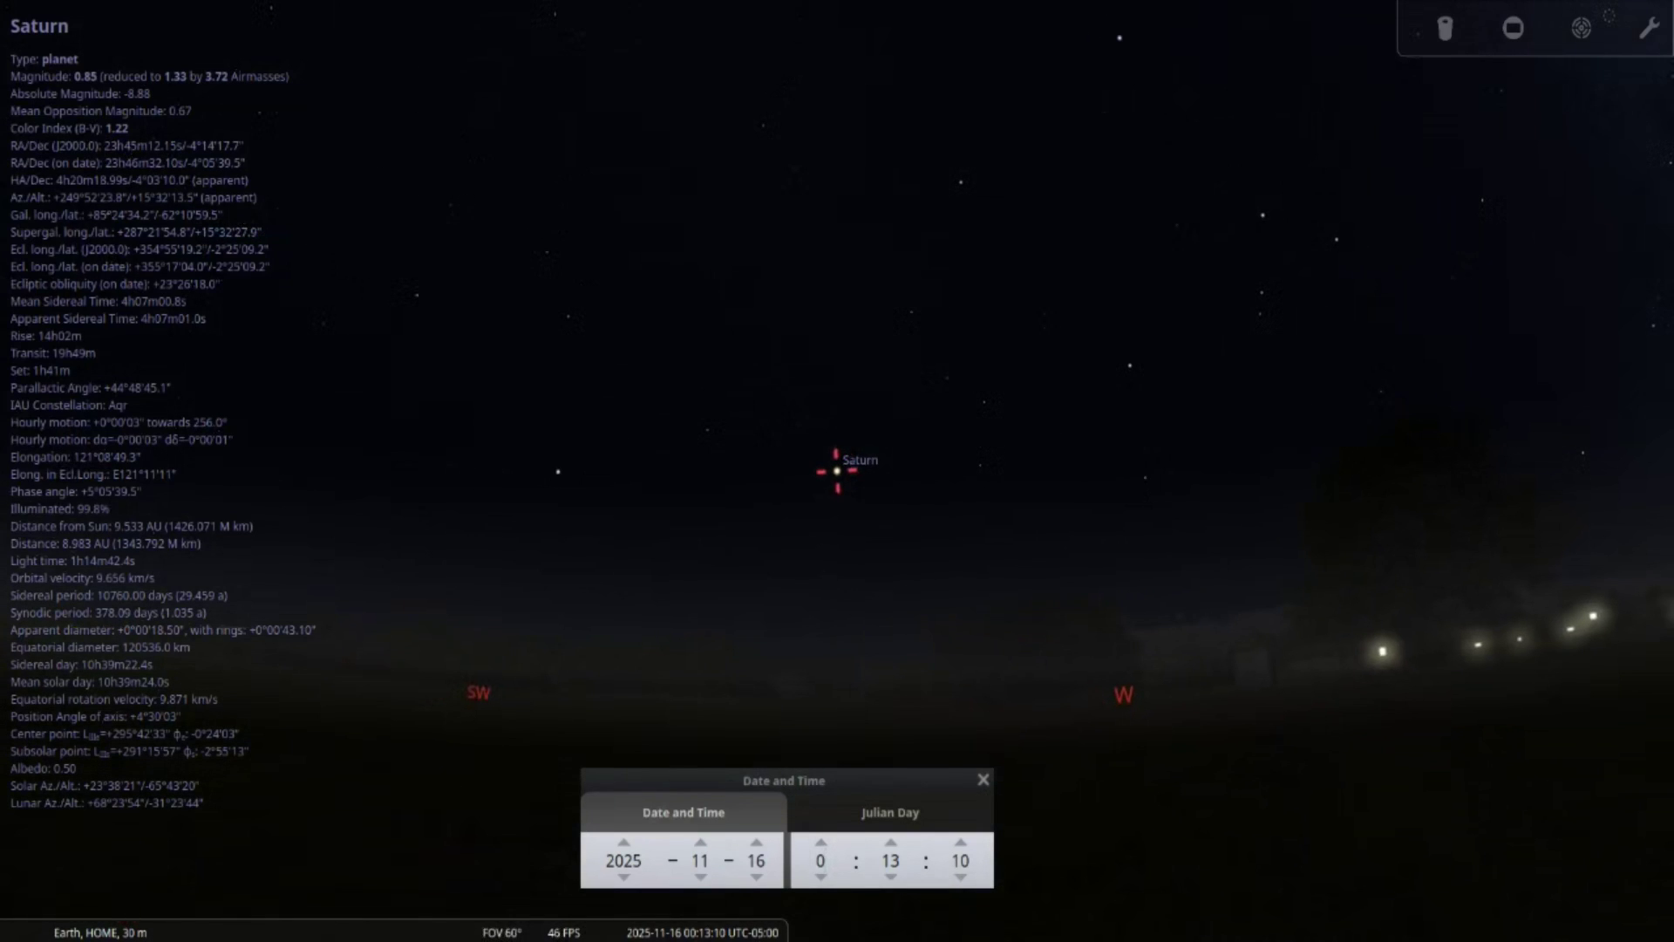
pyautogui.scroll(8, 891, 861)
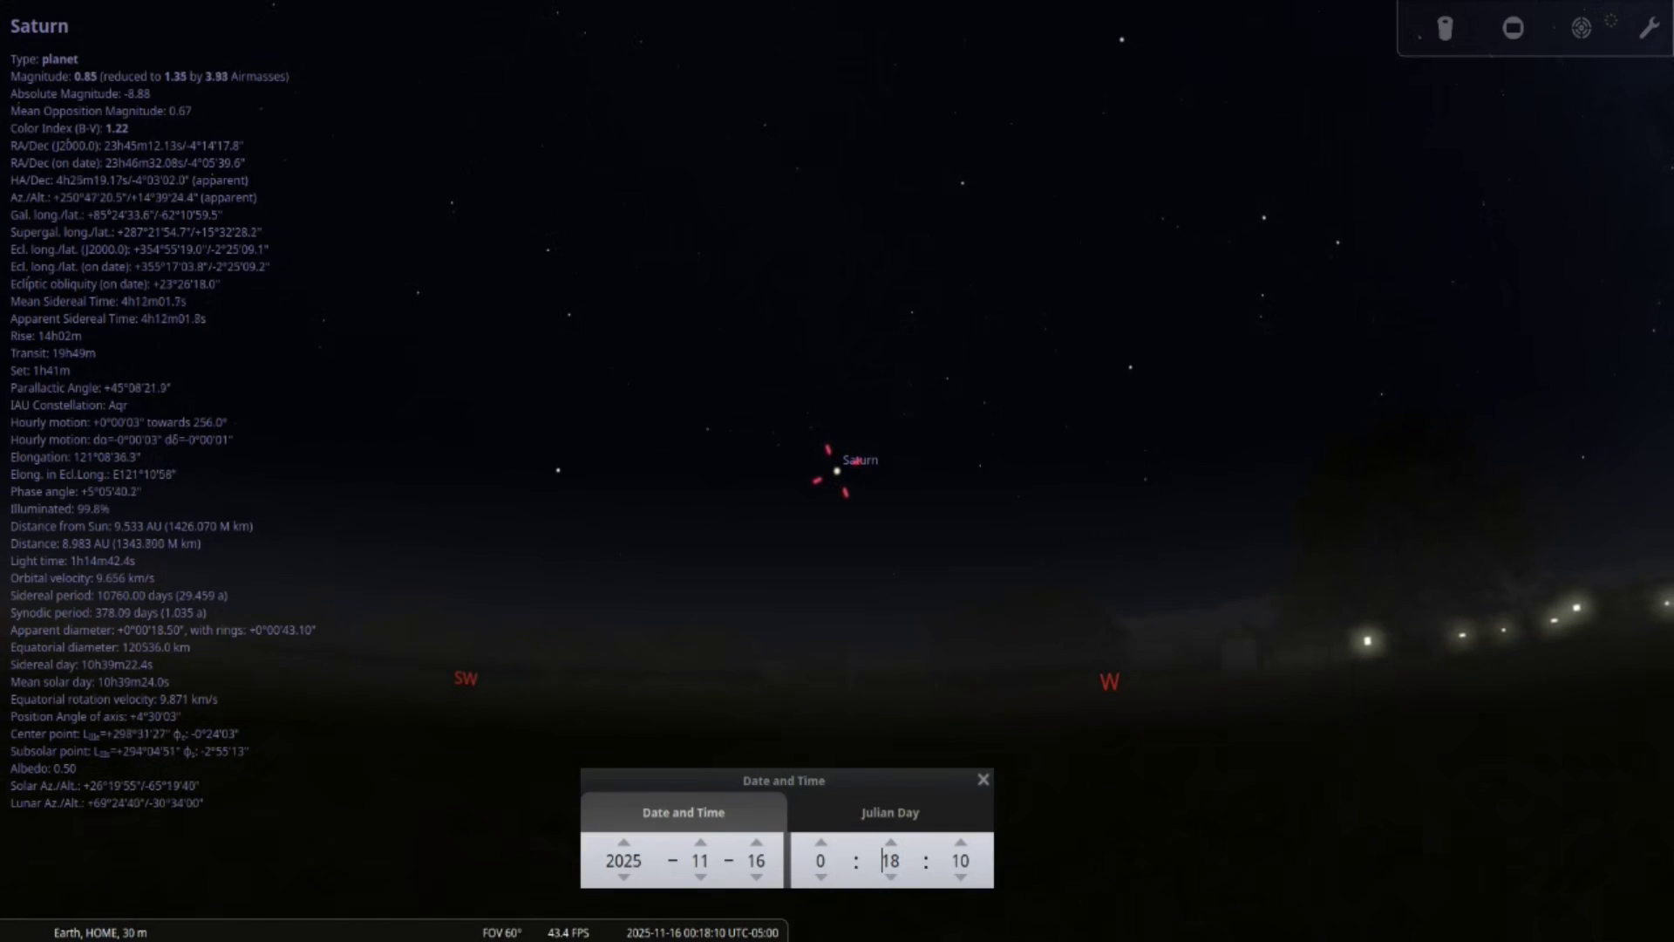
pyautogui.scroll(14, 890, 861)
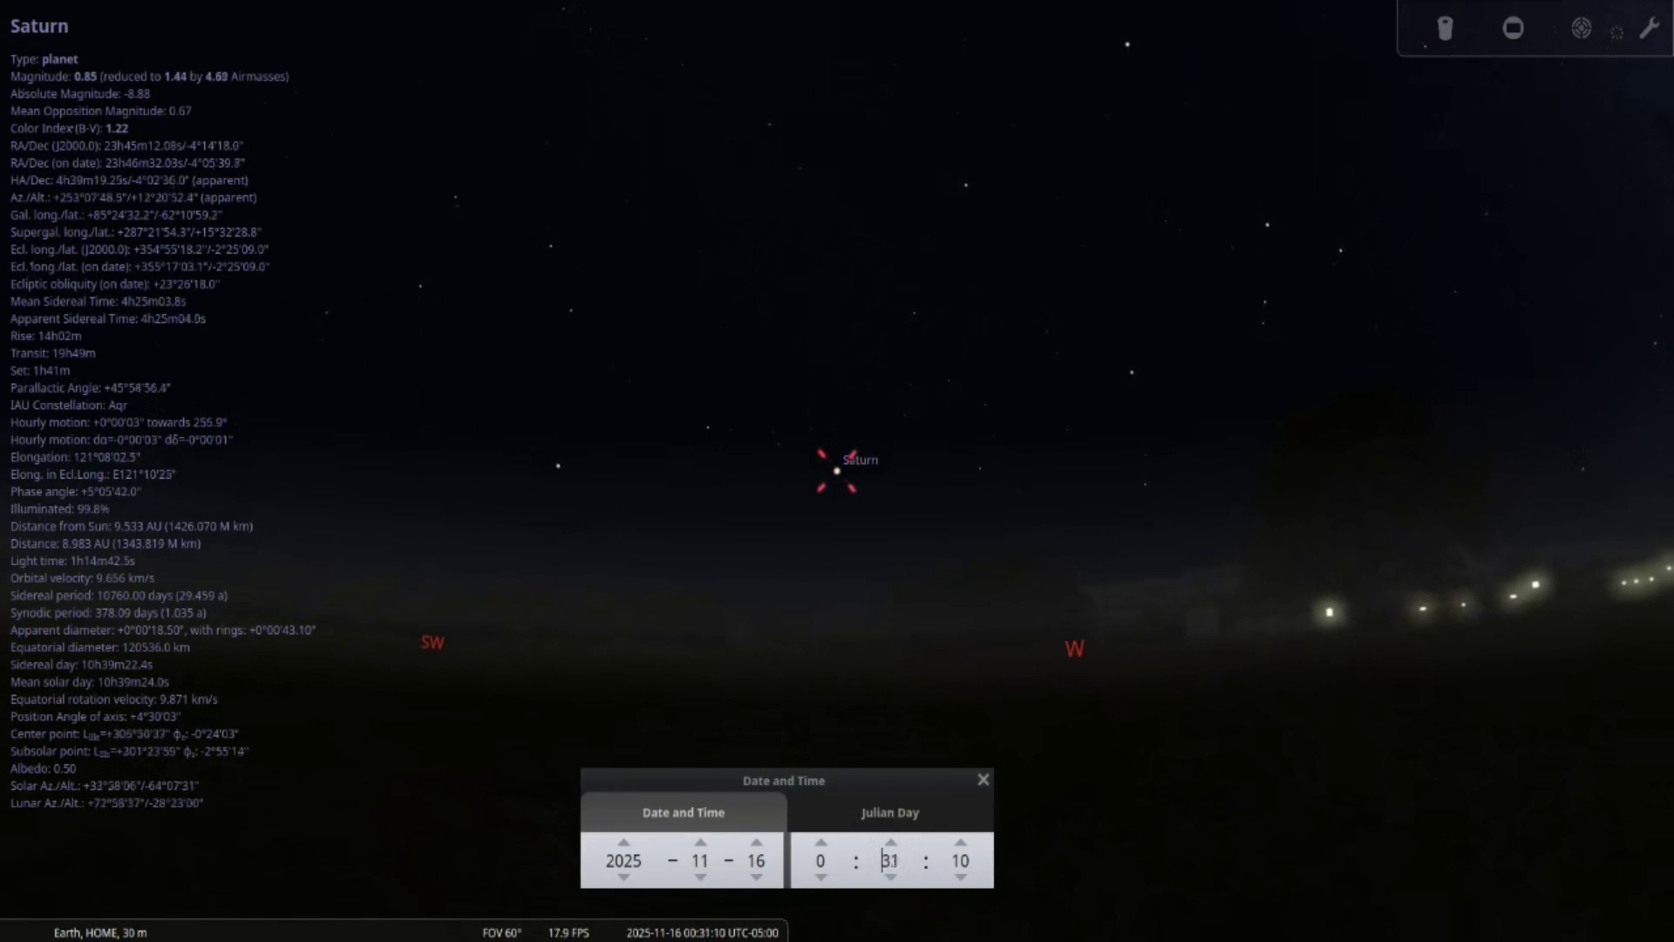
pyautogui.scroll(13, 890, 861)
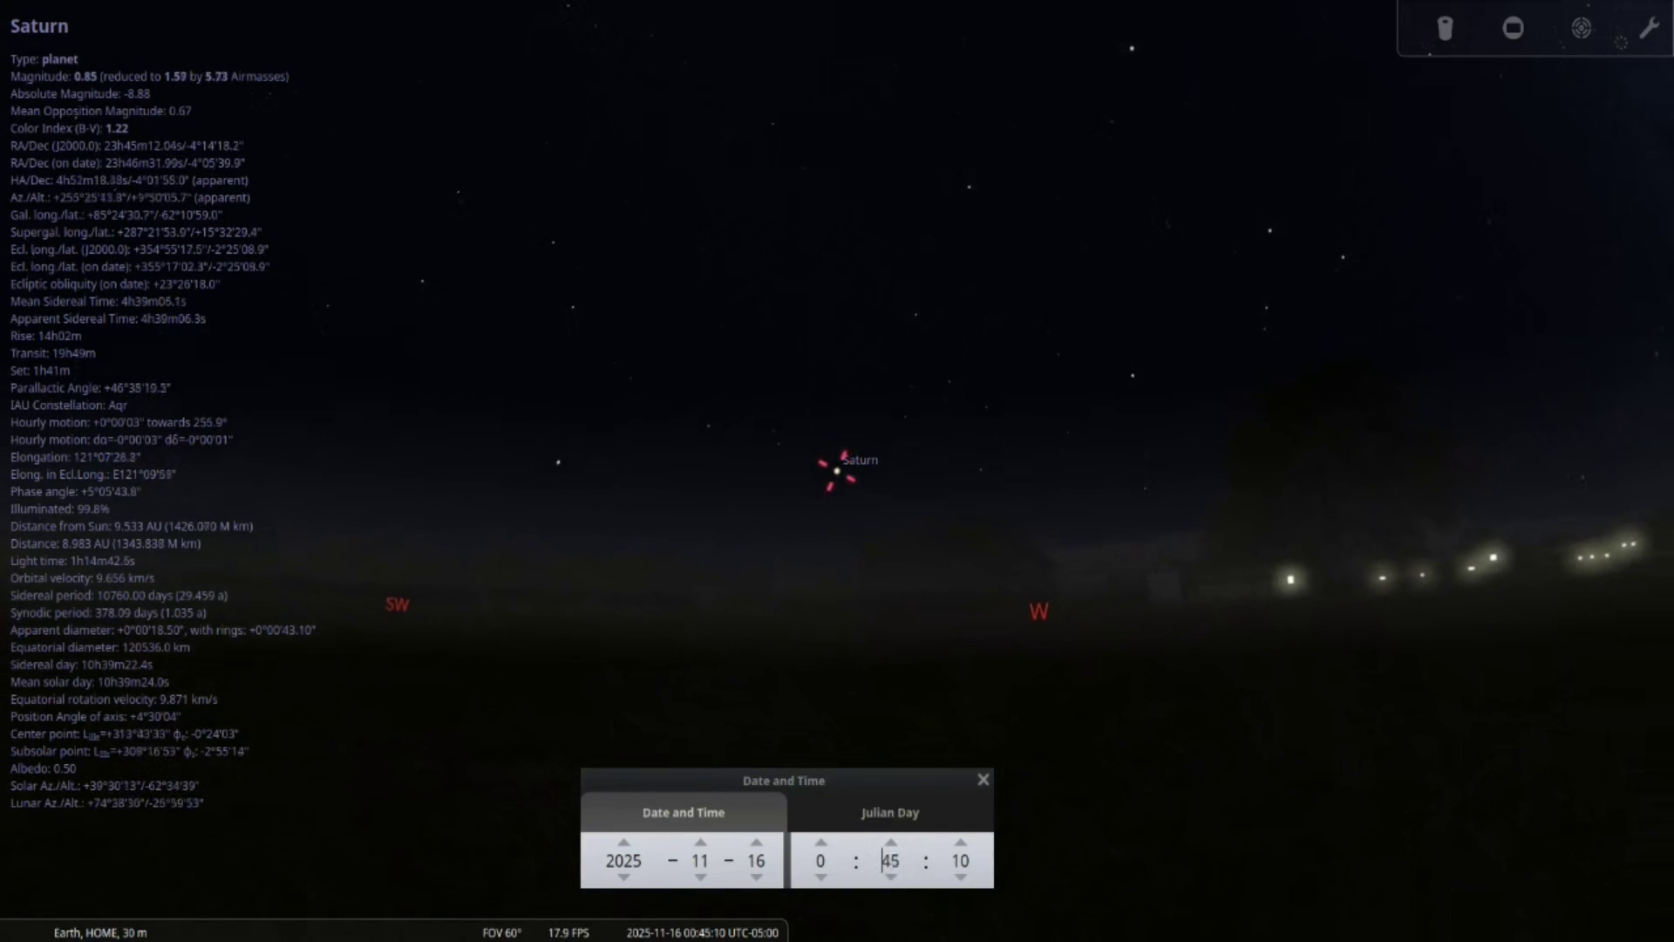
pyautogui.scroll(6, 890, 860)
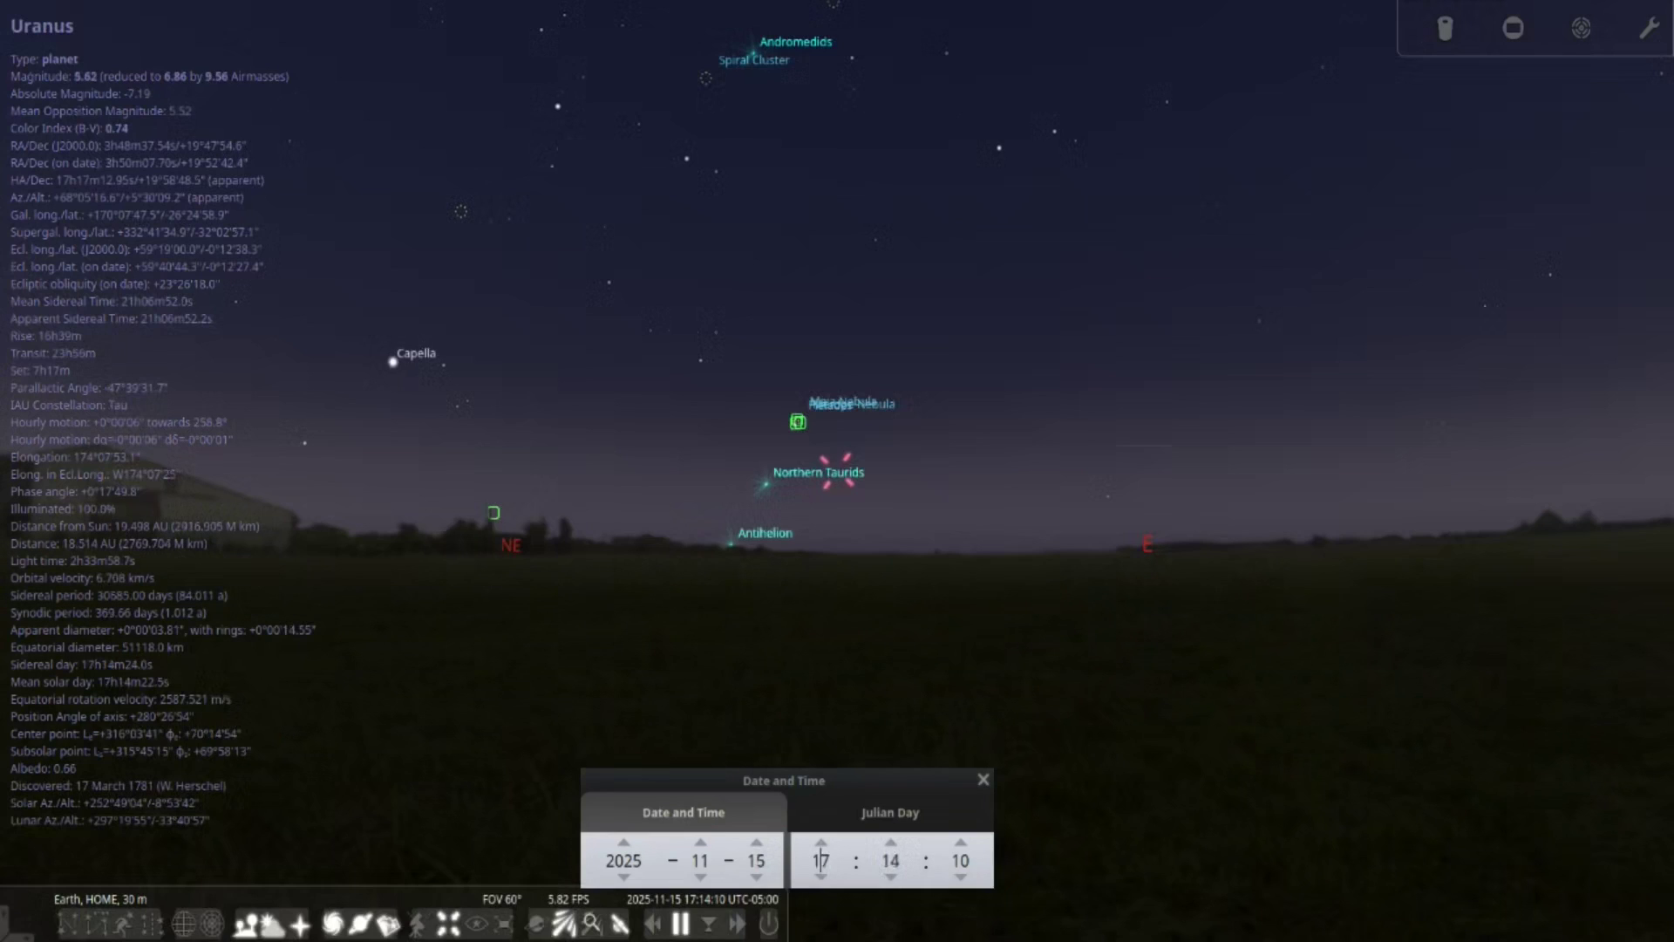
# - Zoom in past the Pleiades onto Uranus until Titania and Oberon are labelled
pyautogui.press('/')
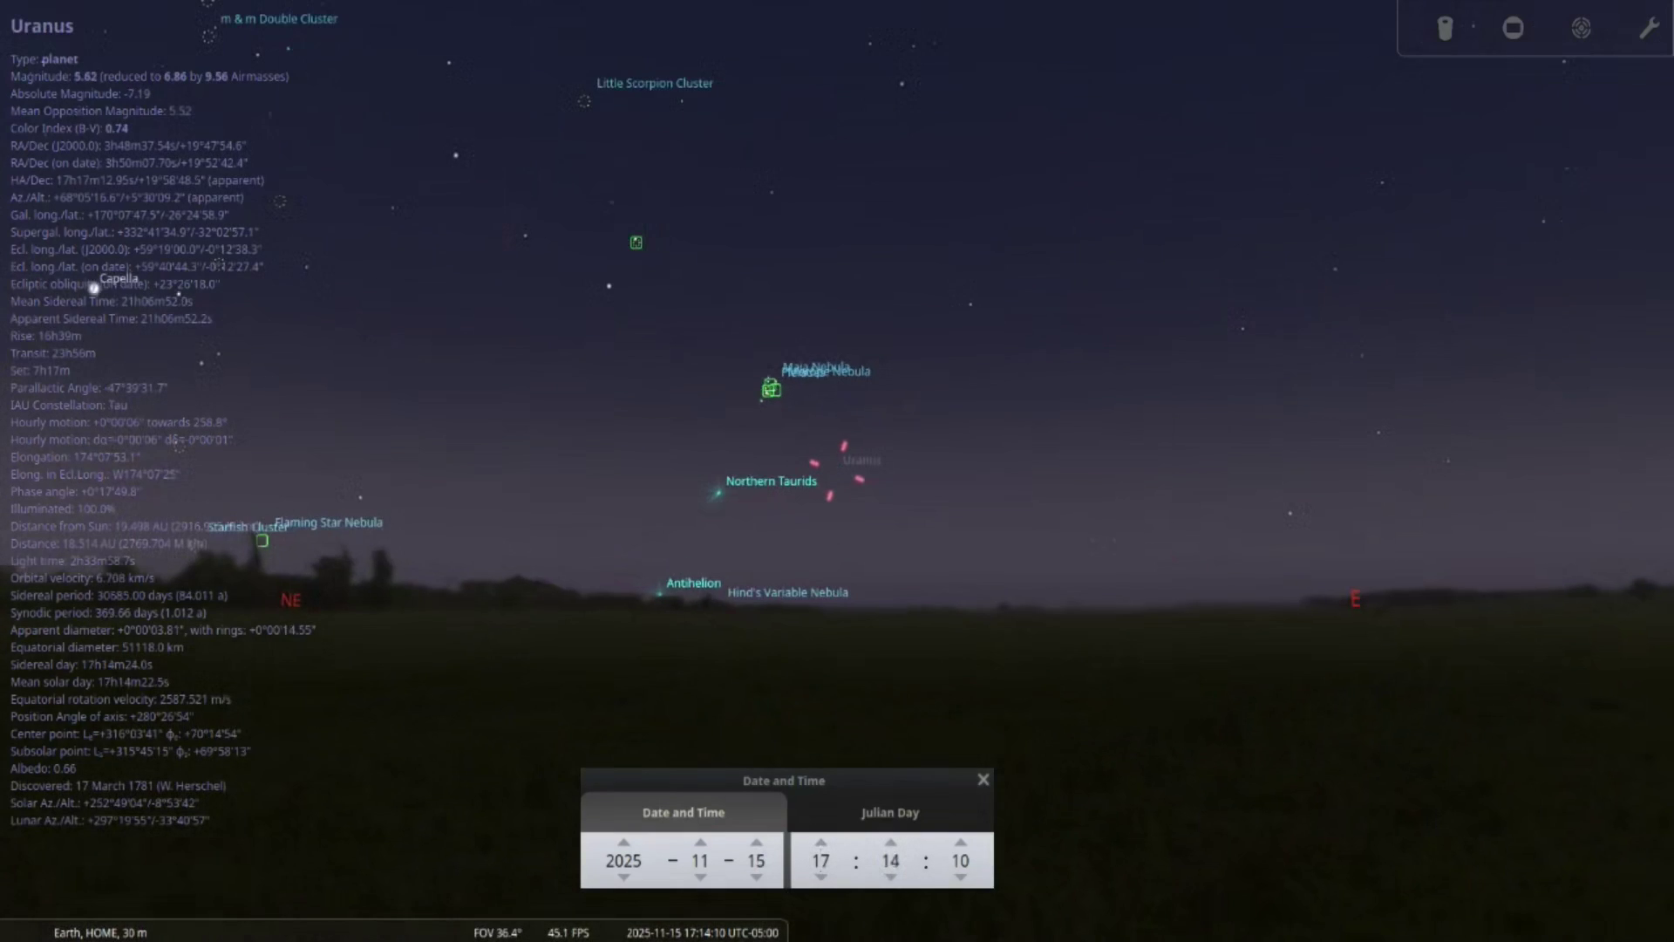
pyautogui.press('/')
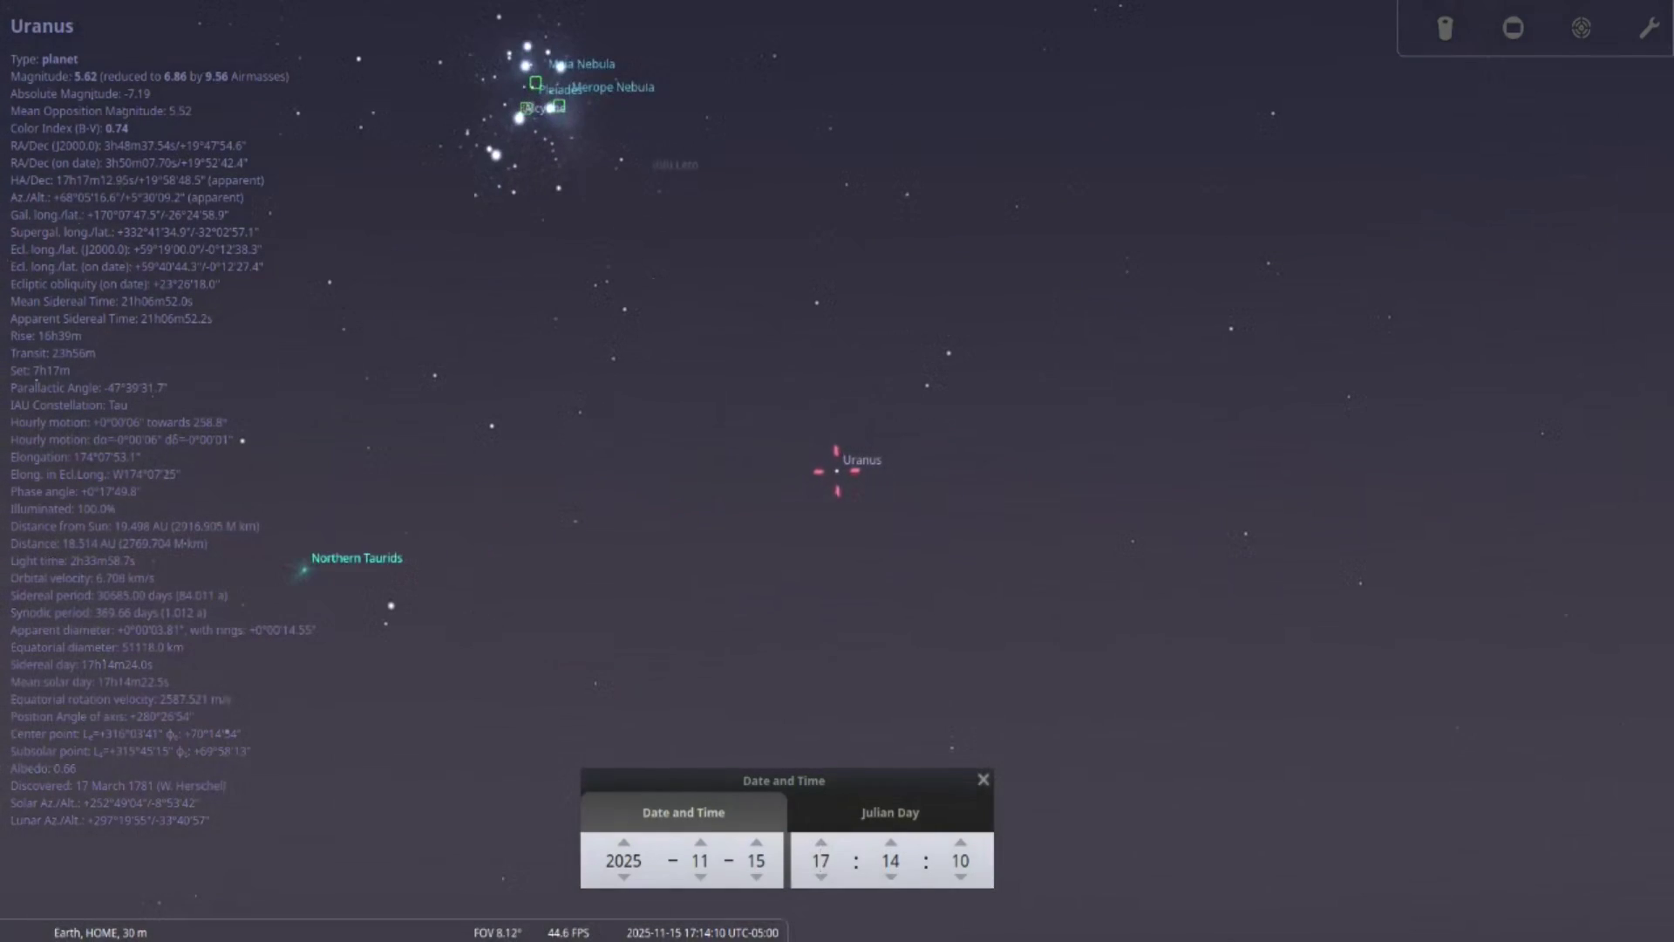
pyautogui.press('/')
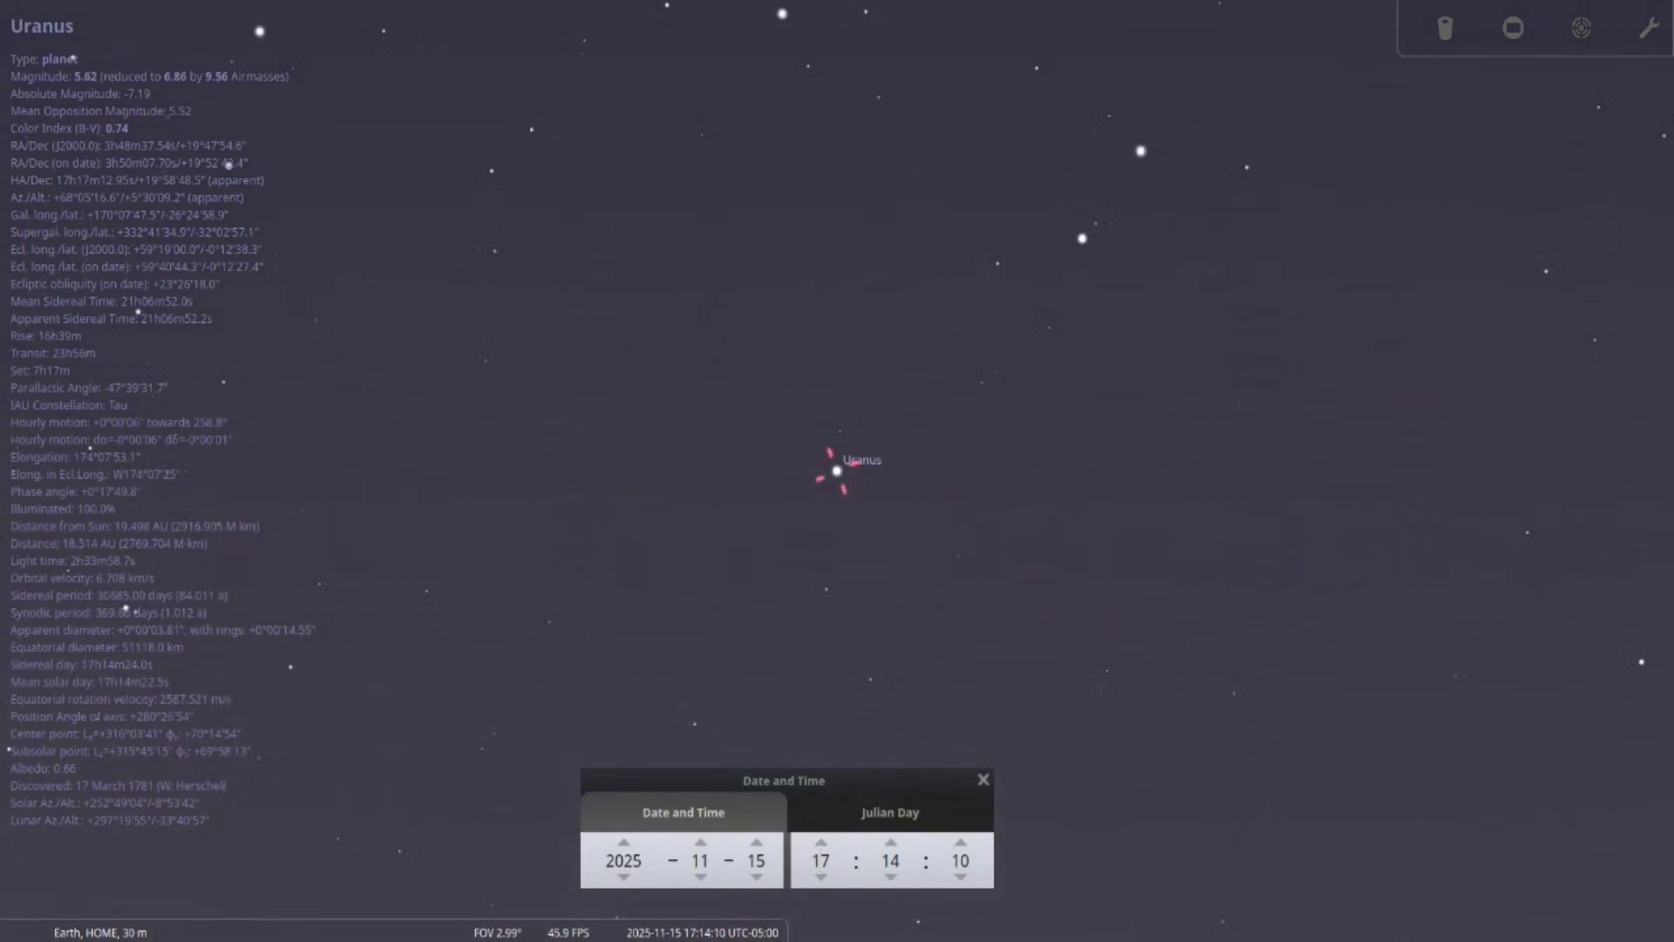
pyautogui.press('/')
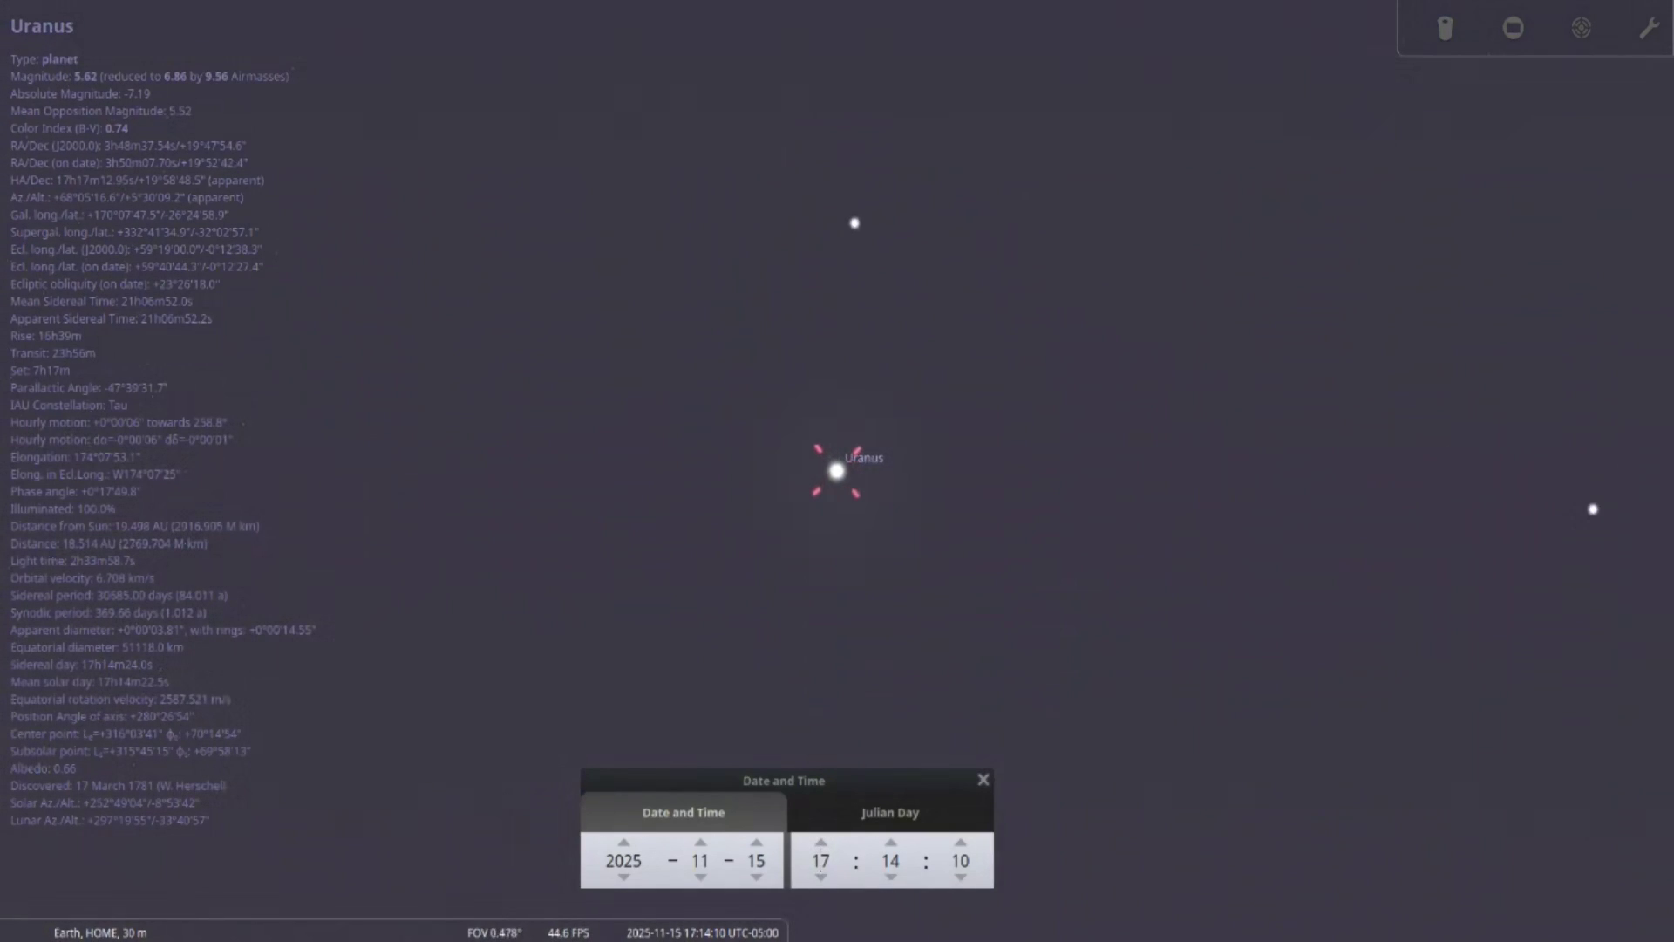
pyautogui.press('/')
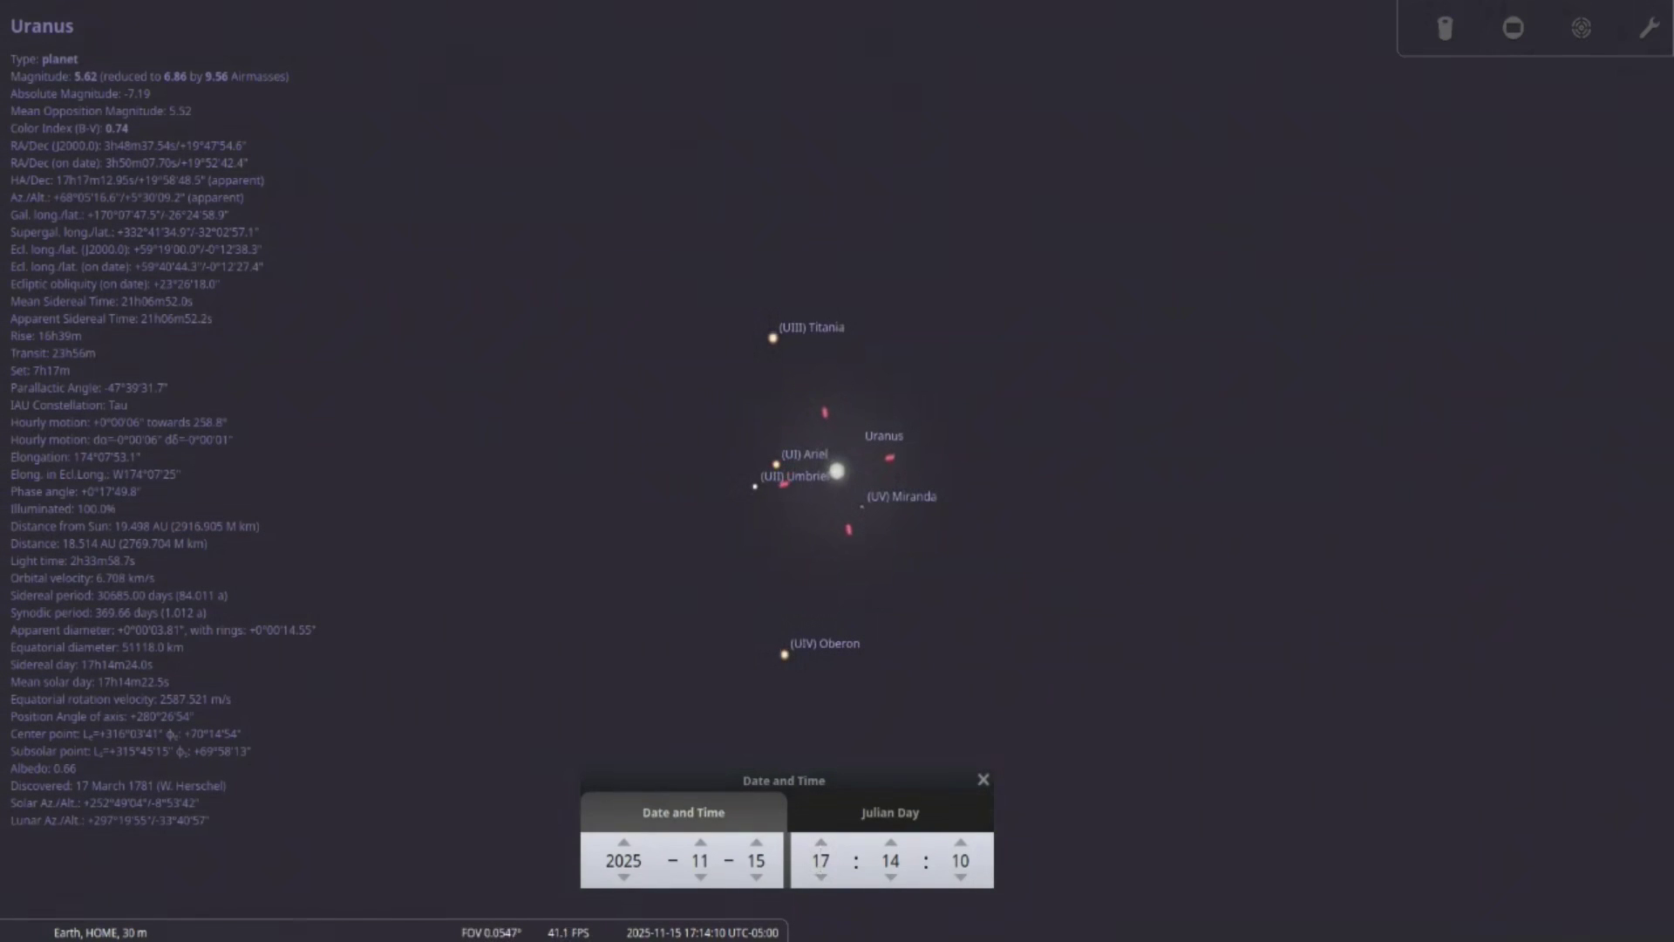
# - Advance the time hour by hour to 23:14 to watch Uranus's moons shift
pyautogui.click(821, 843)
pyautogui.click(821, 843)
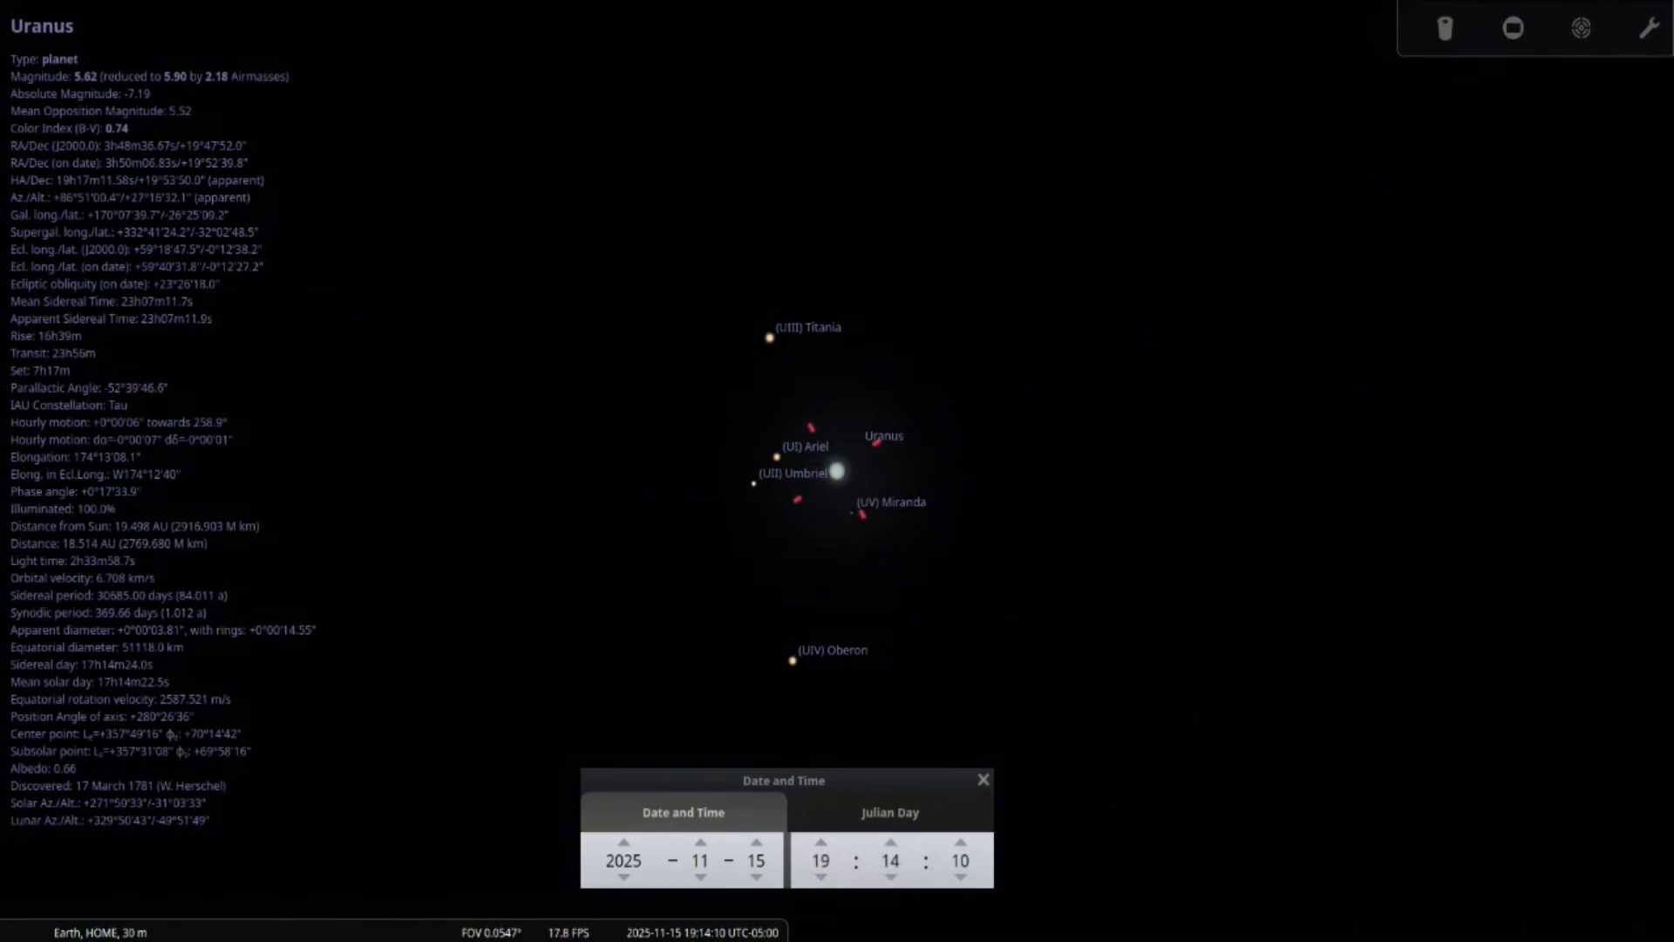
pyautogui.click(820, 843)
pyautogui.click(820, 842)
pyautogui.click(821, 842)
pyautogui.click(820, 842)
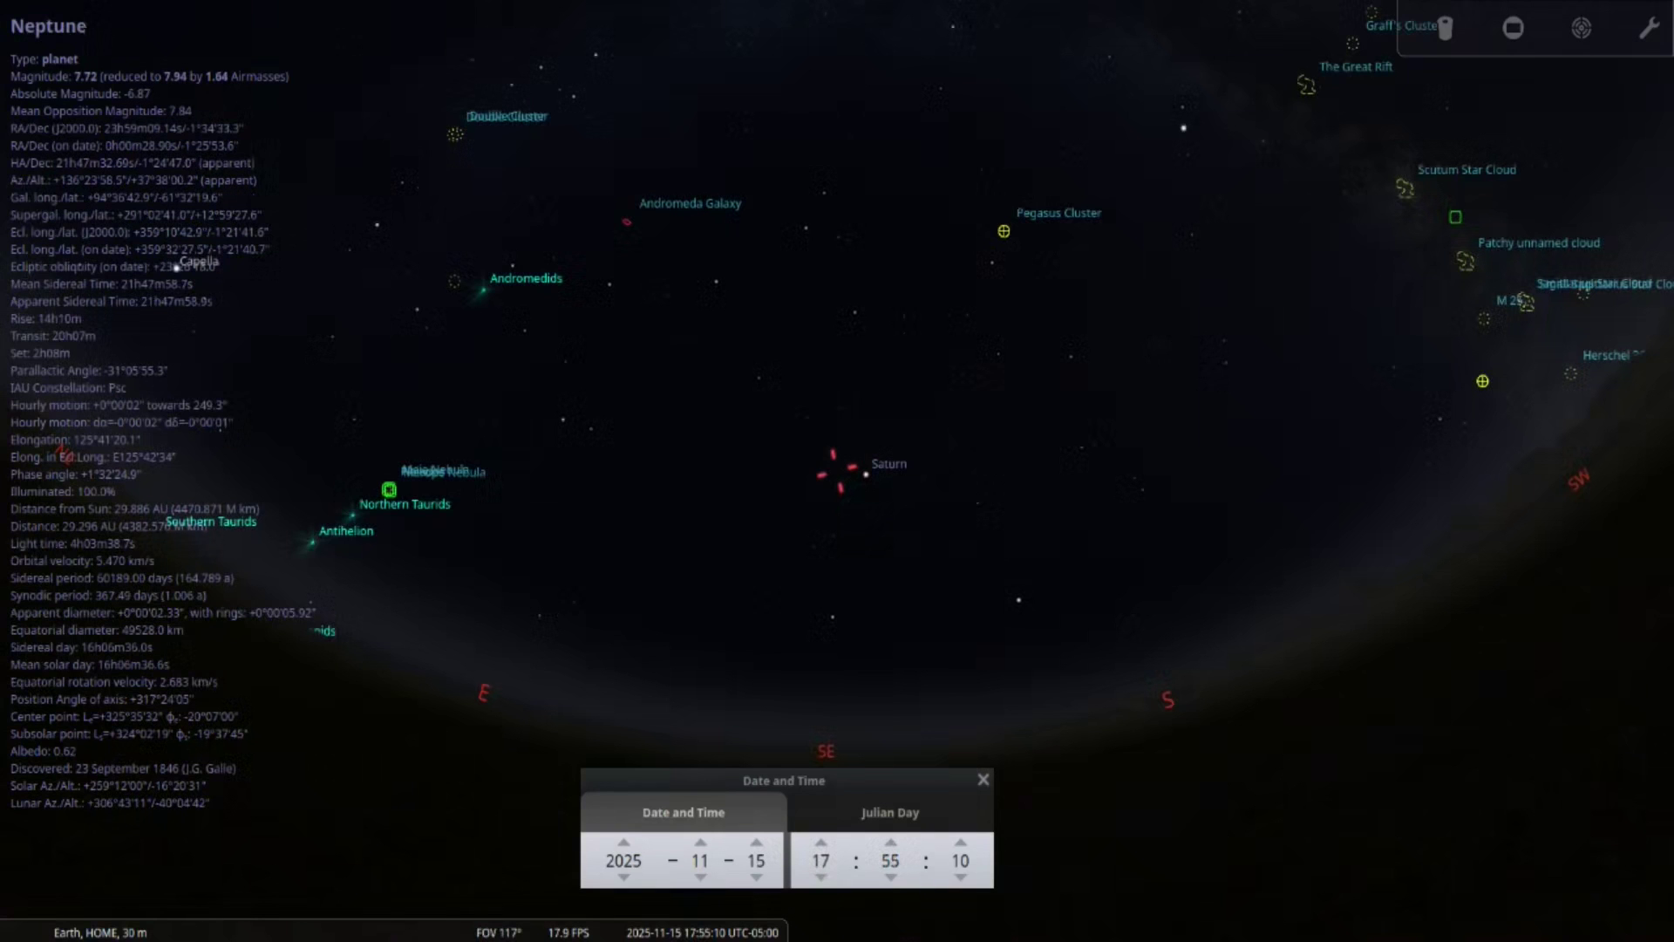
# - Set the hour to 21, zoom in until Neptune's disc shows, then advance to 22:55
pyautogui.scroll(1, 821, 861)
pyautogui.scroll(3, 821, 860)
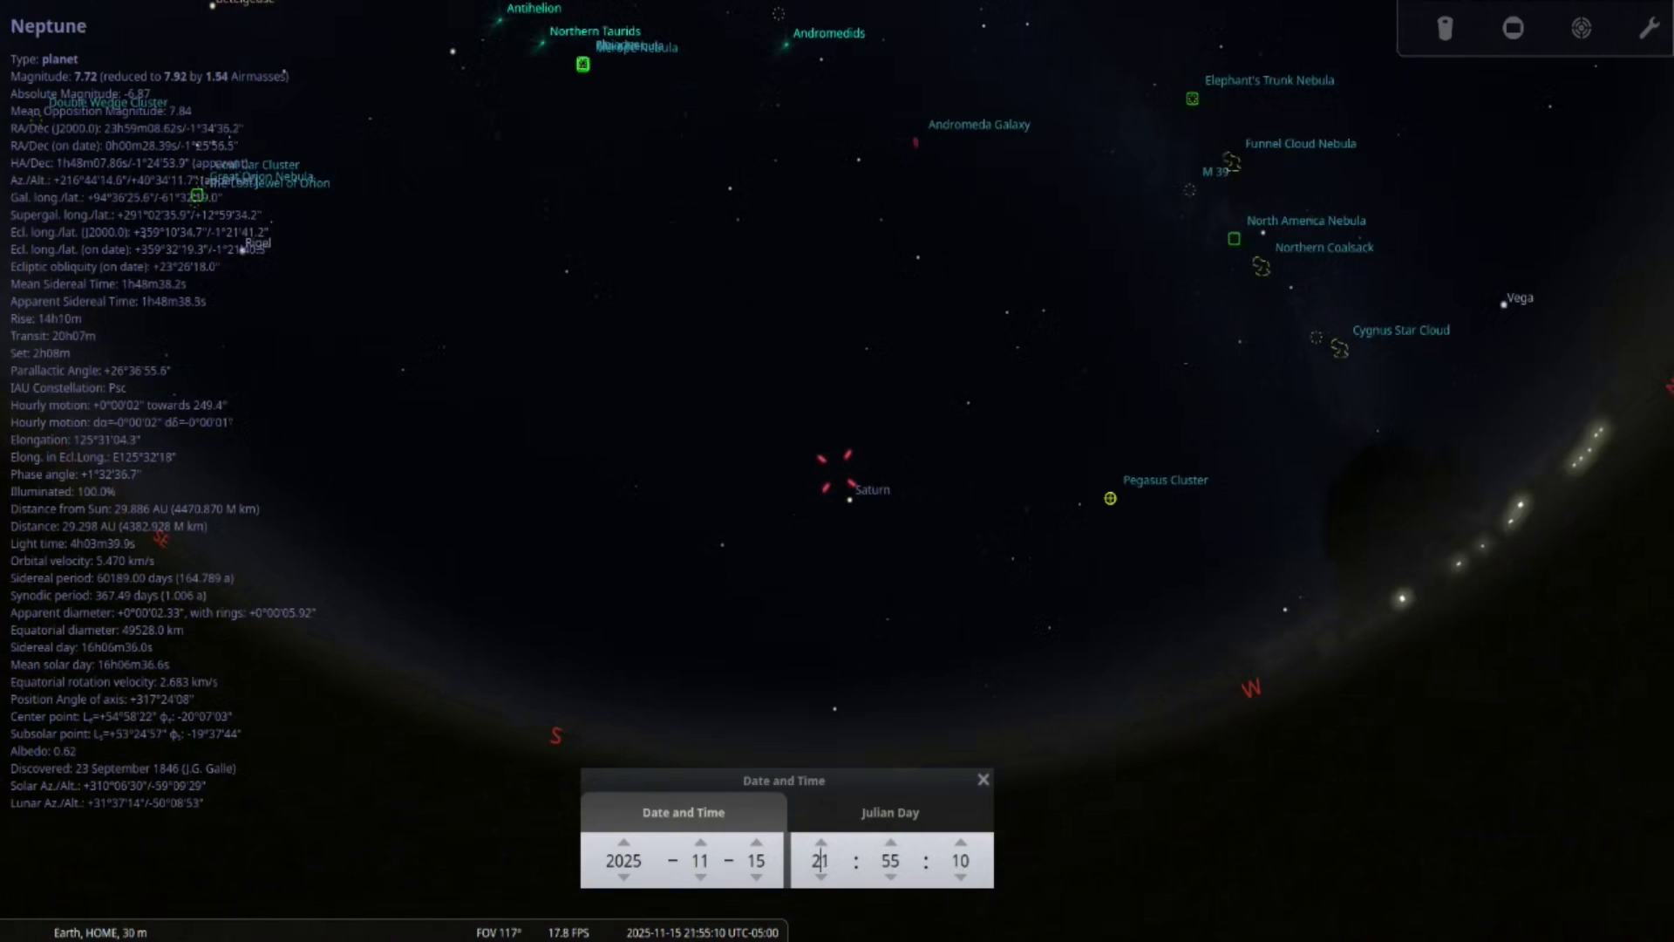
pyautogui.press('/')
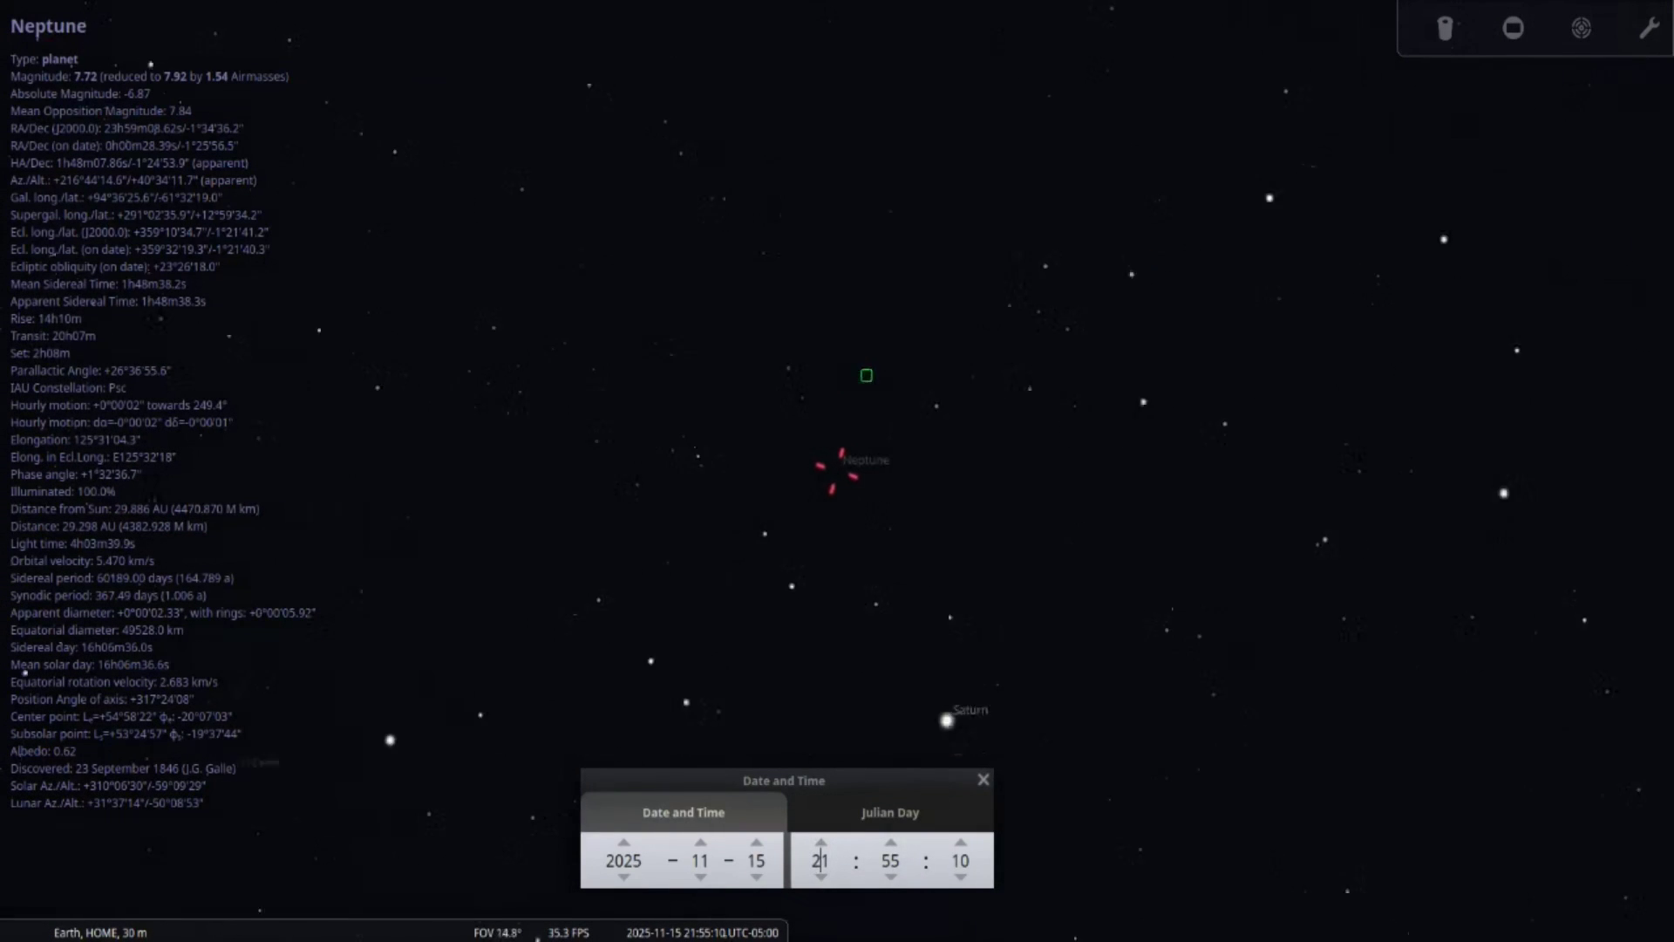
pyautogui.press('/')
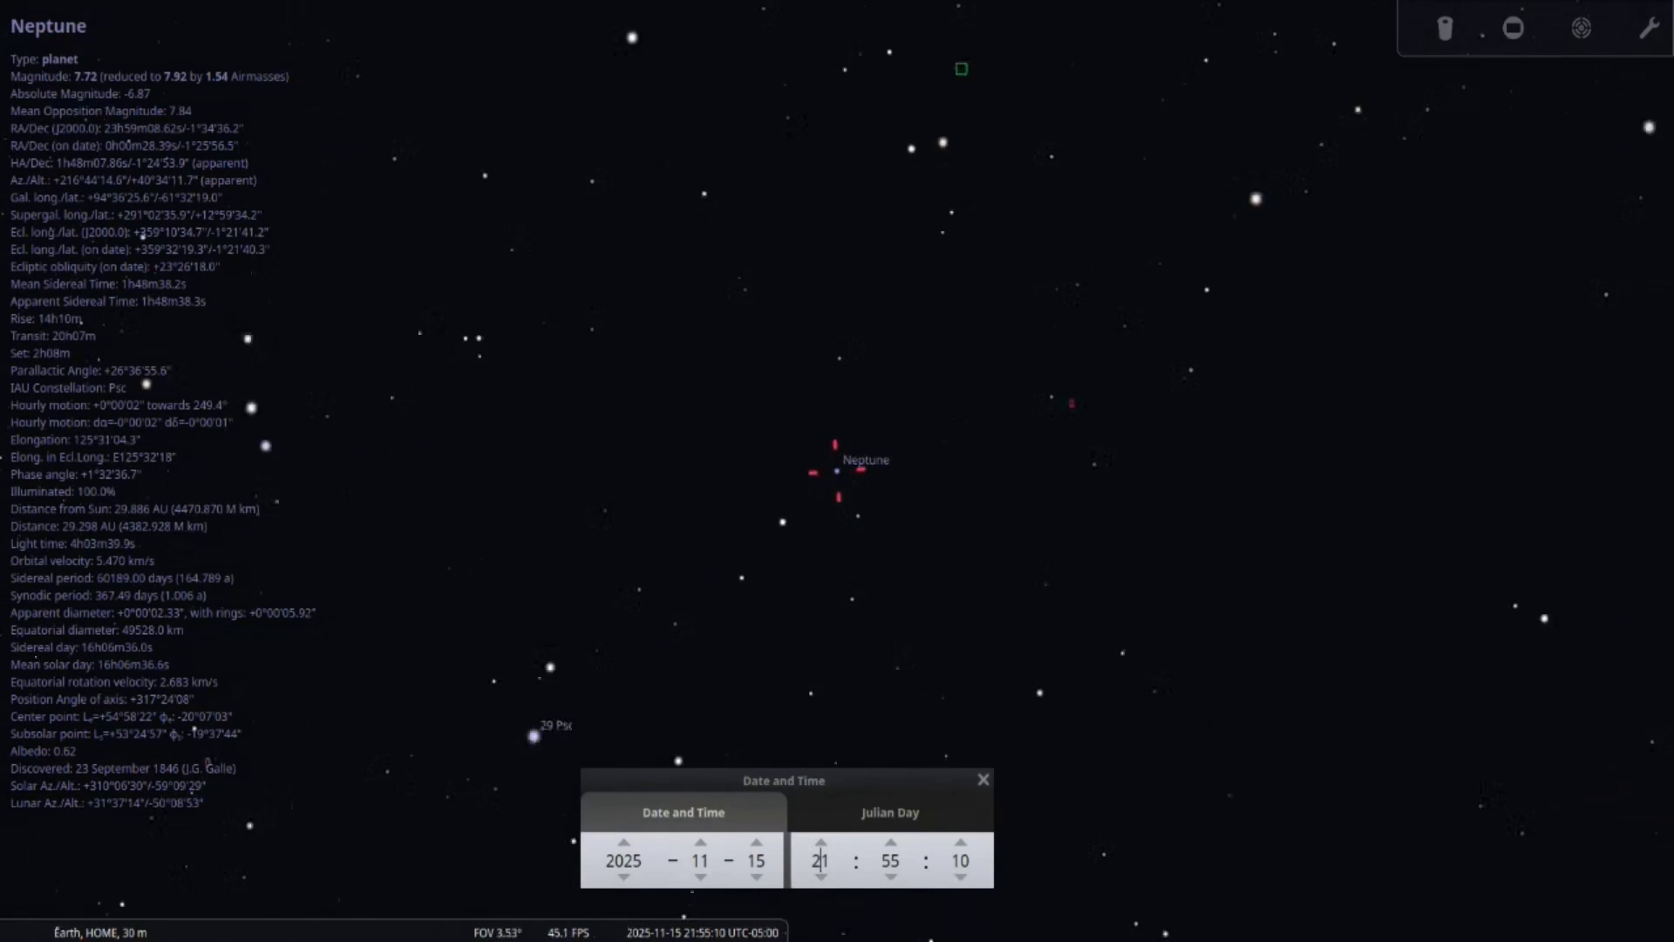
pyautogui.press('/')
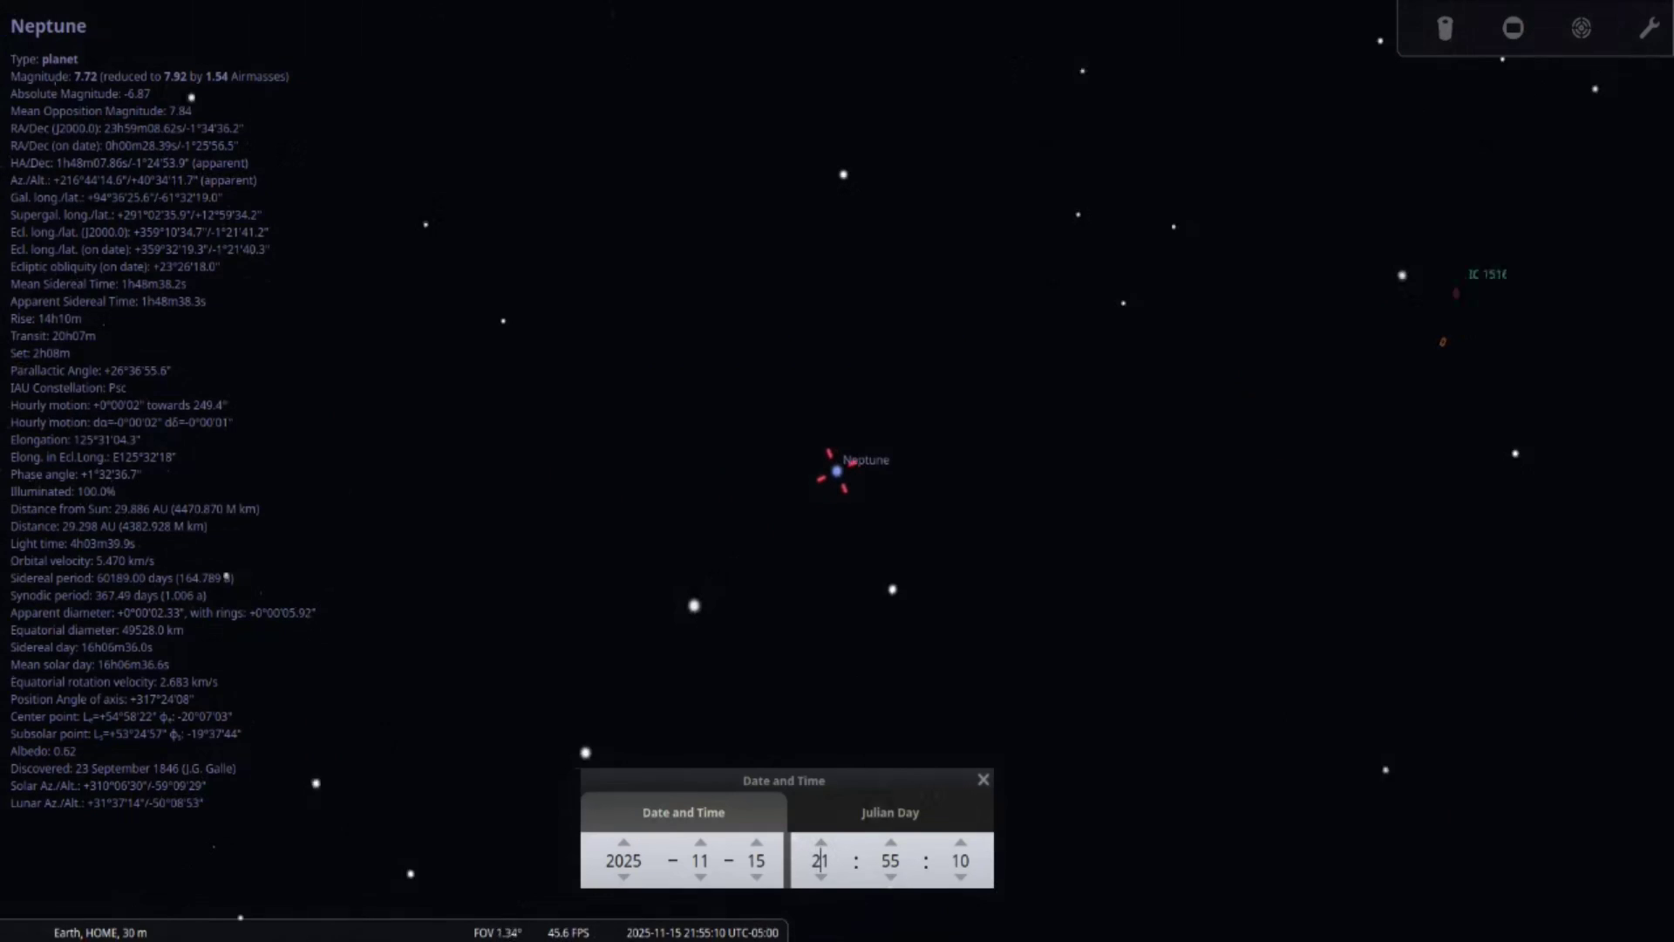
pyautogui.press('/')
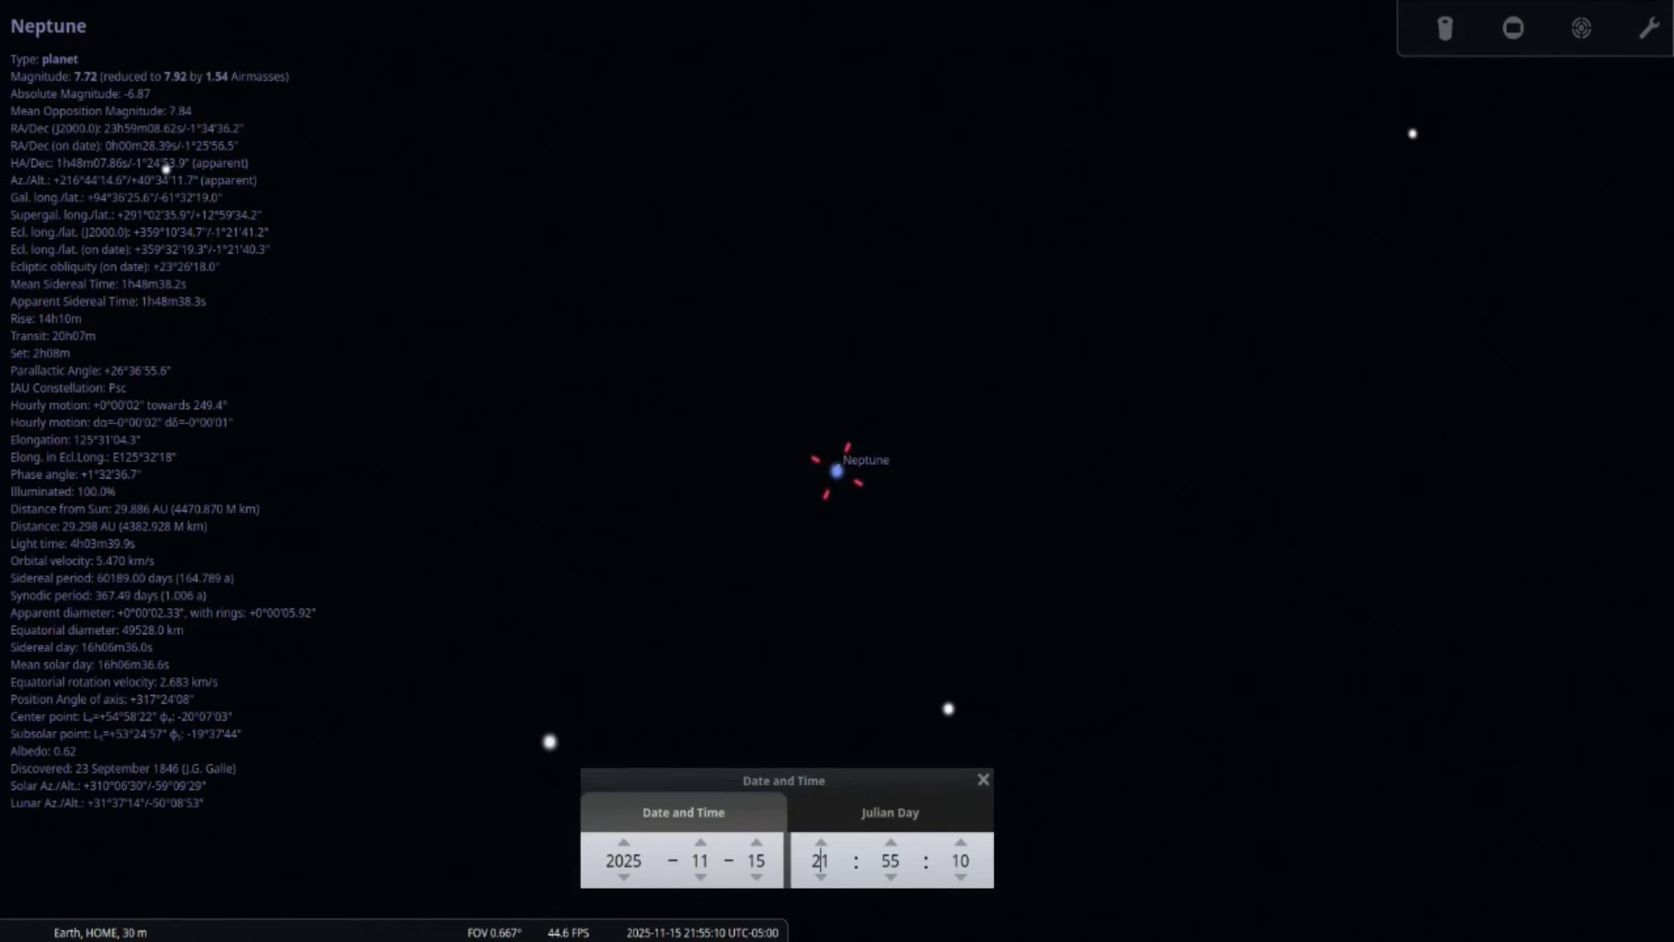
pyautogui.press('Up')
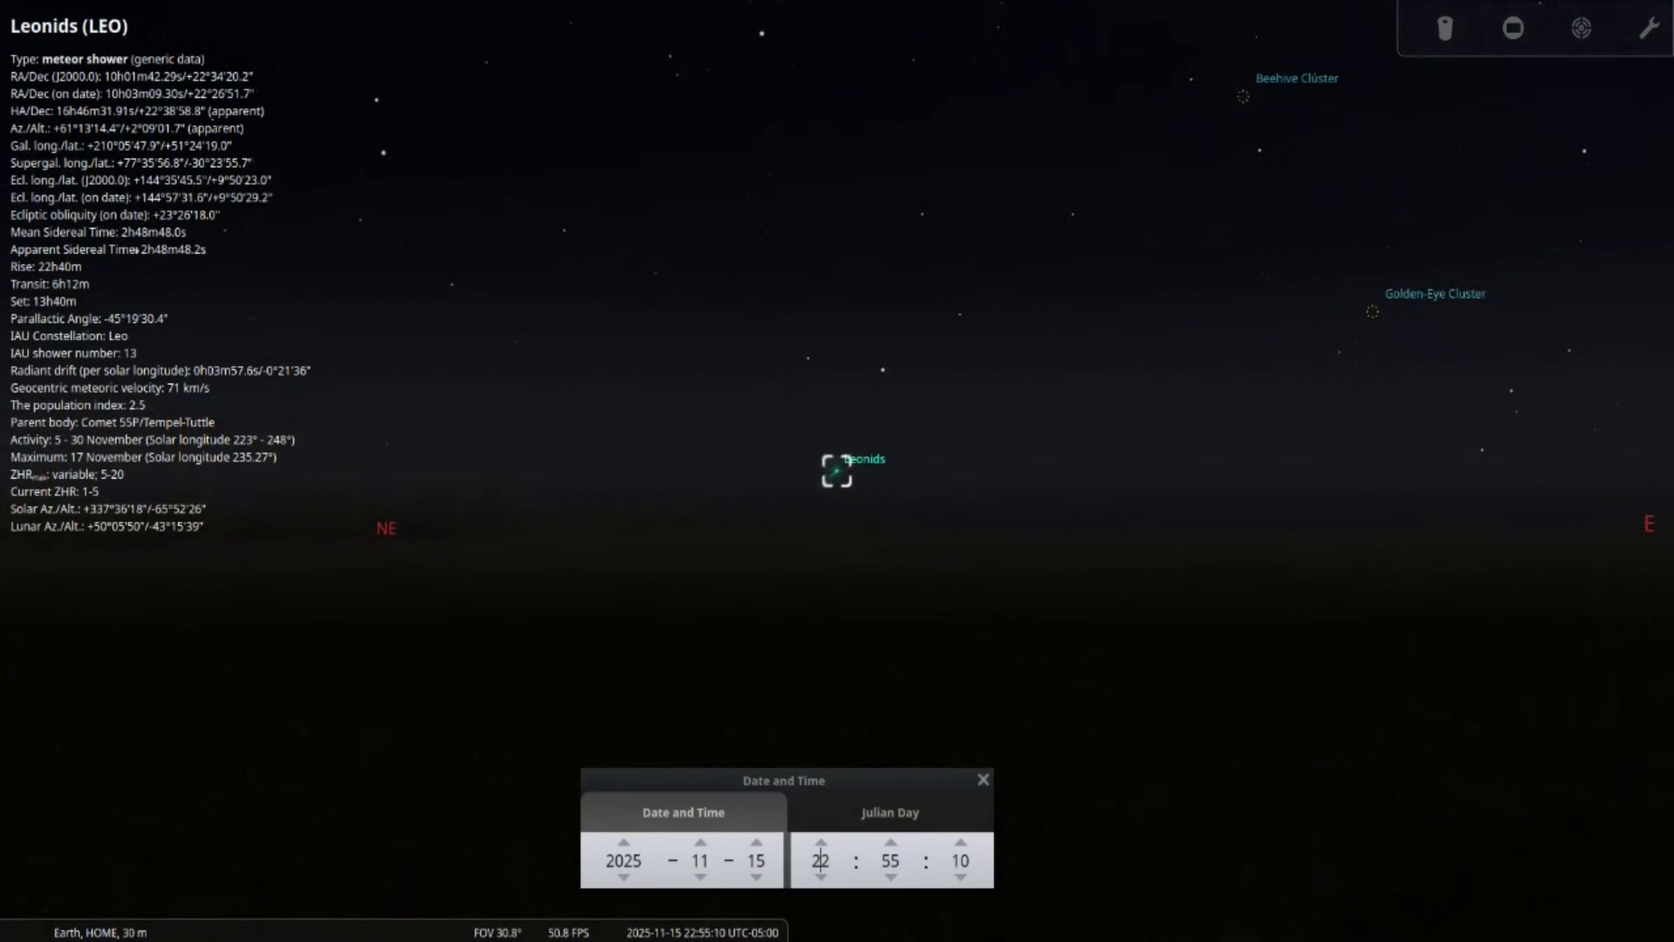
# - Widen the view around the Leonids radiant and advance the time hour by hour
pyautogui.press('pagedown')
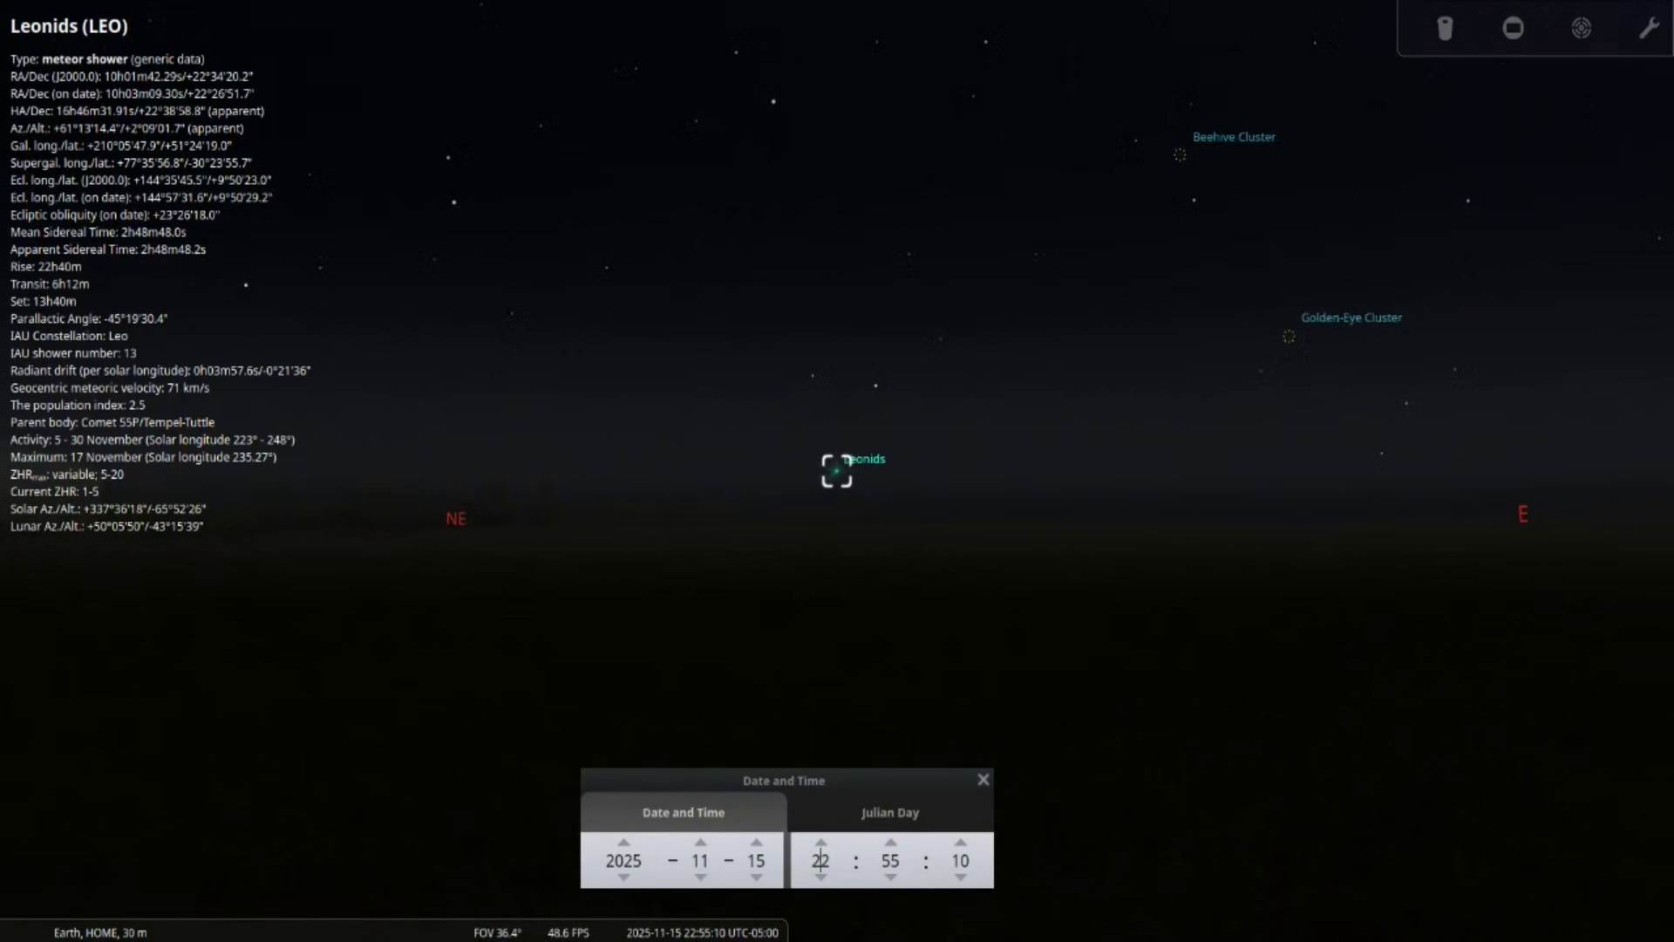
pyautogui.scroll(1, 820, 859)
pyautogui.scroll(1, 820, 859)
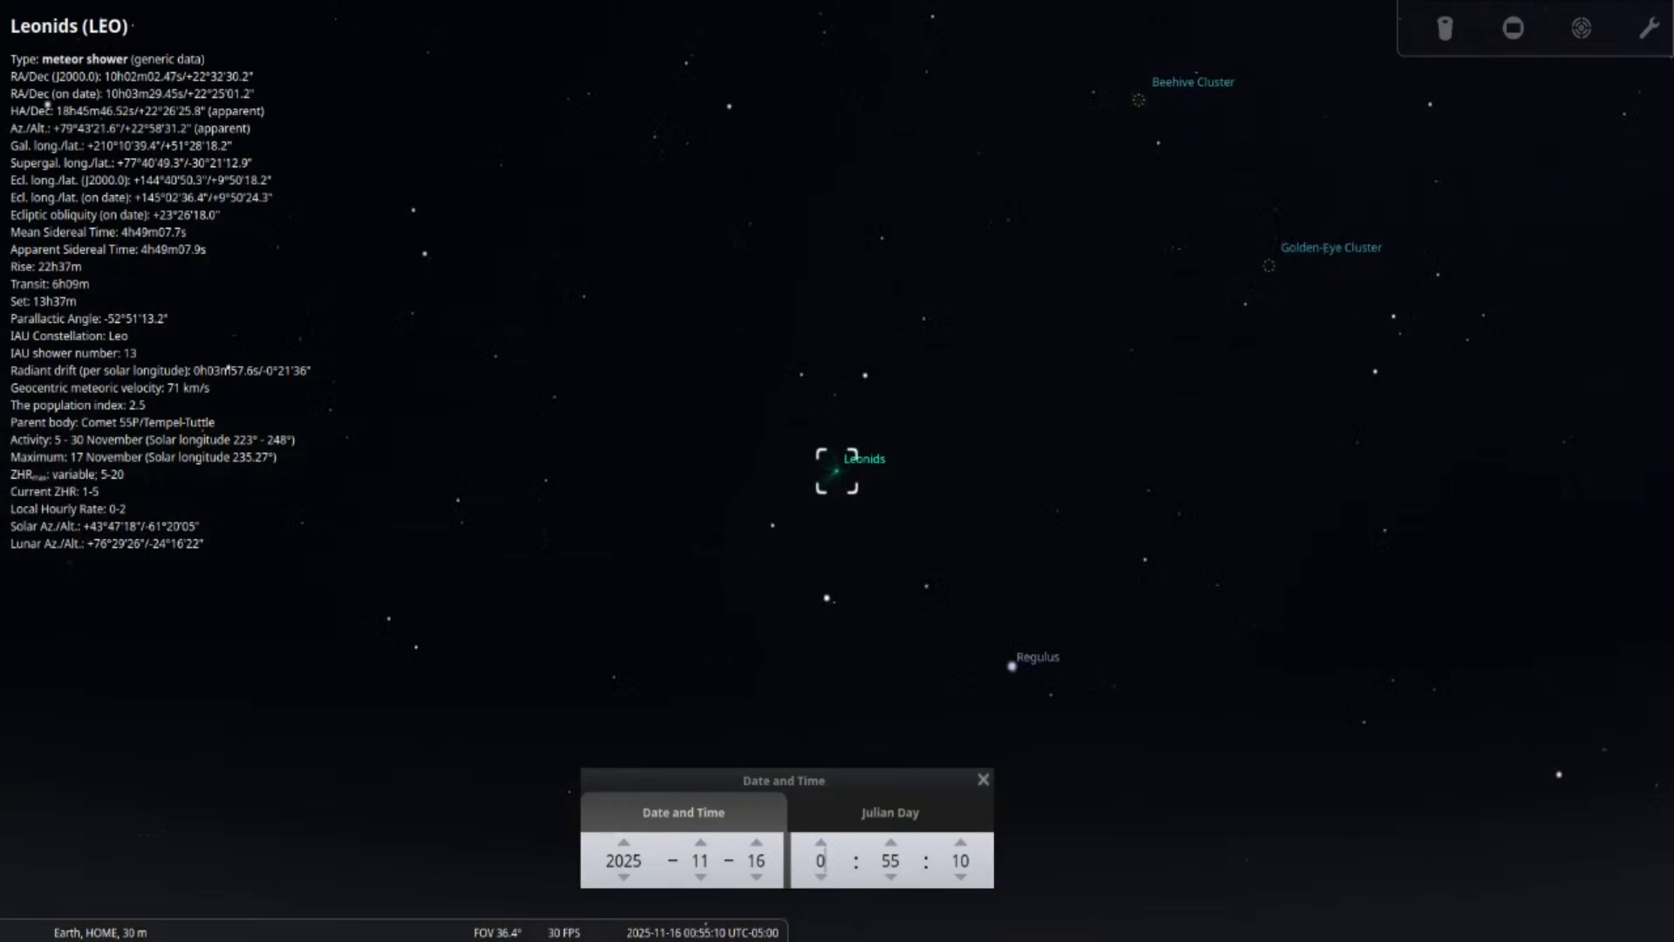
pyautogui.scroll(1, 820, 859)
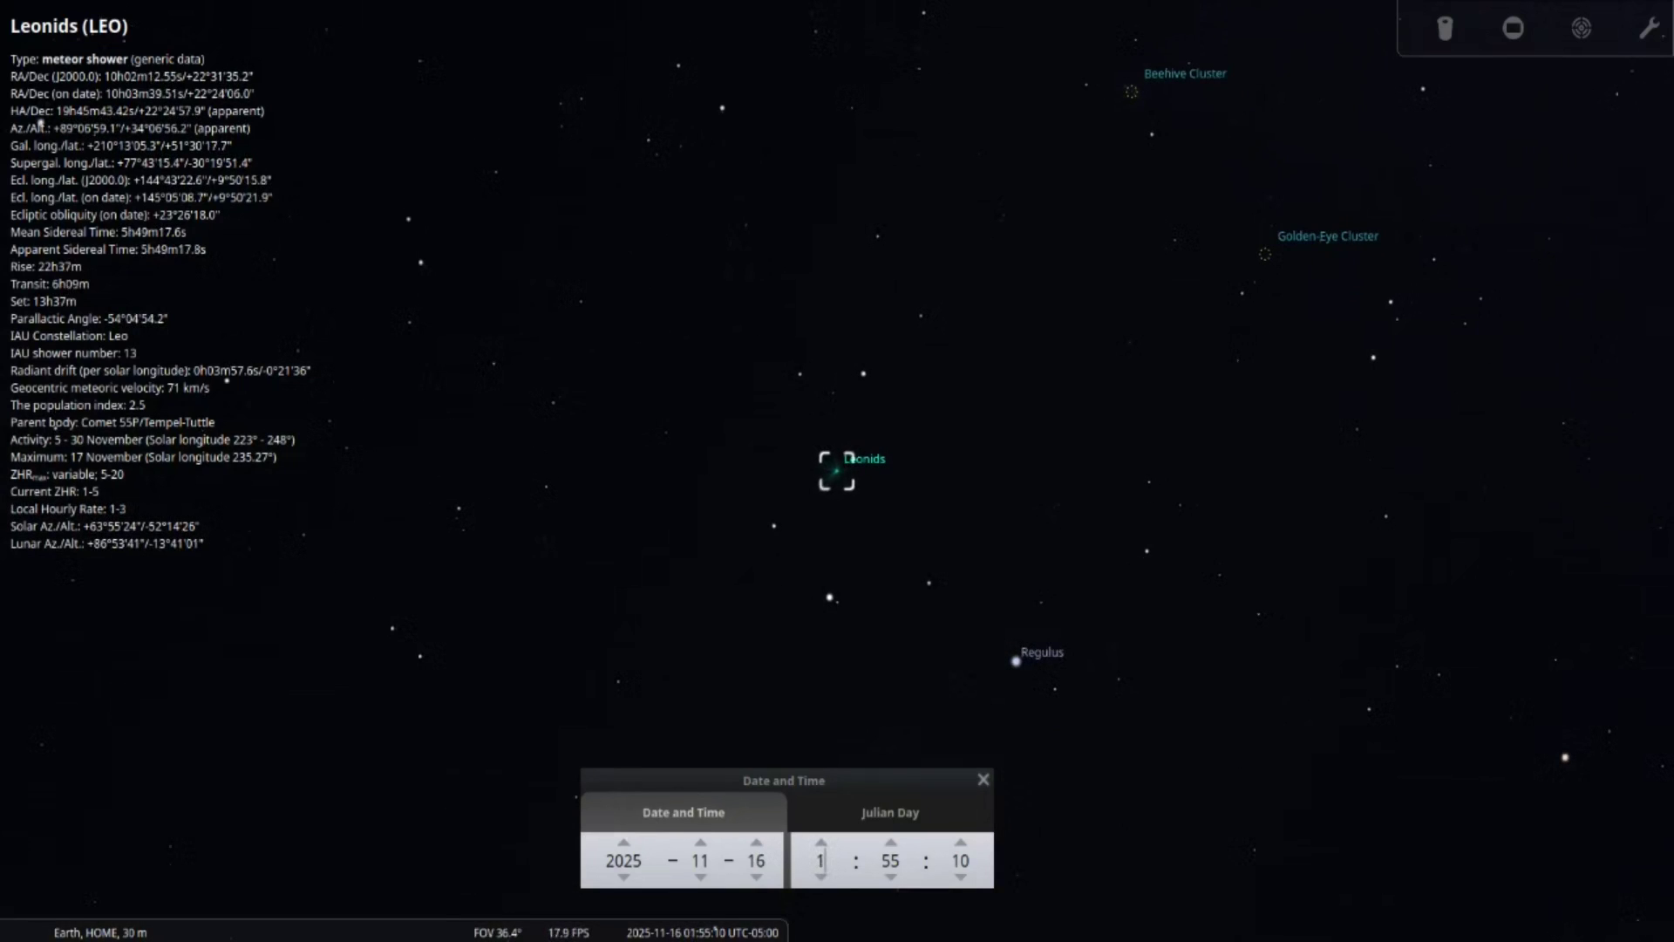
pyautogui.scroll(1, 821, 859)
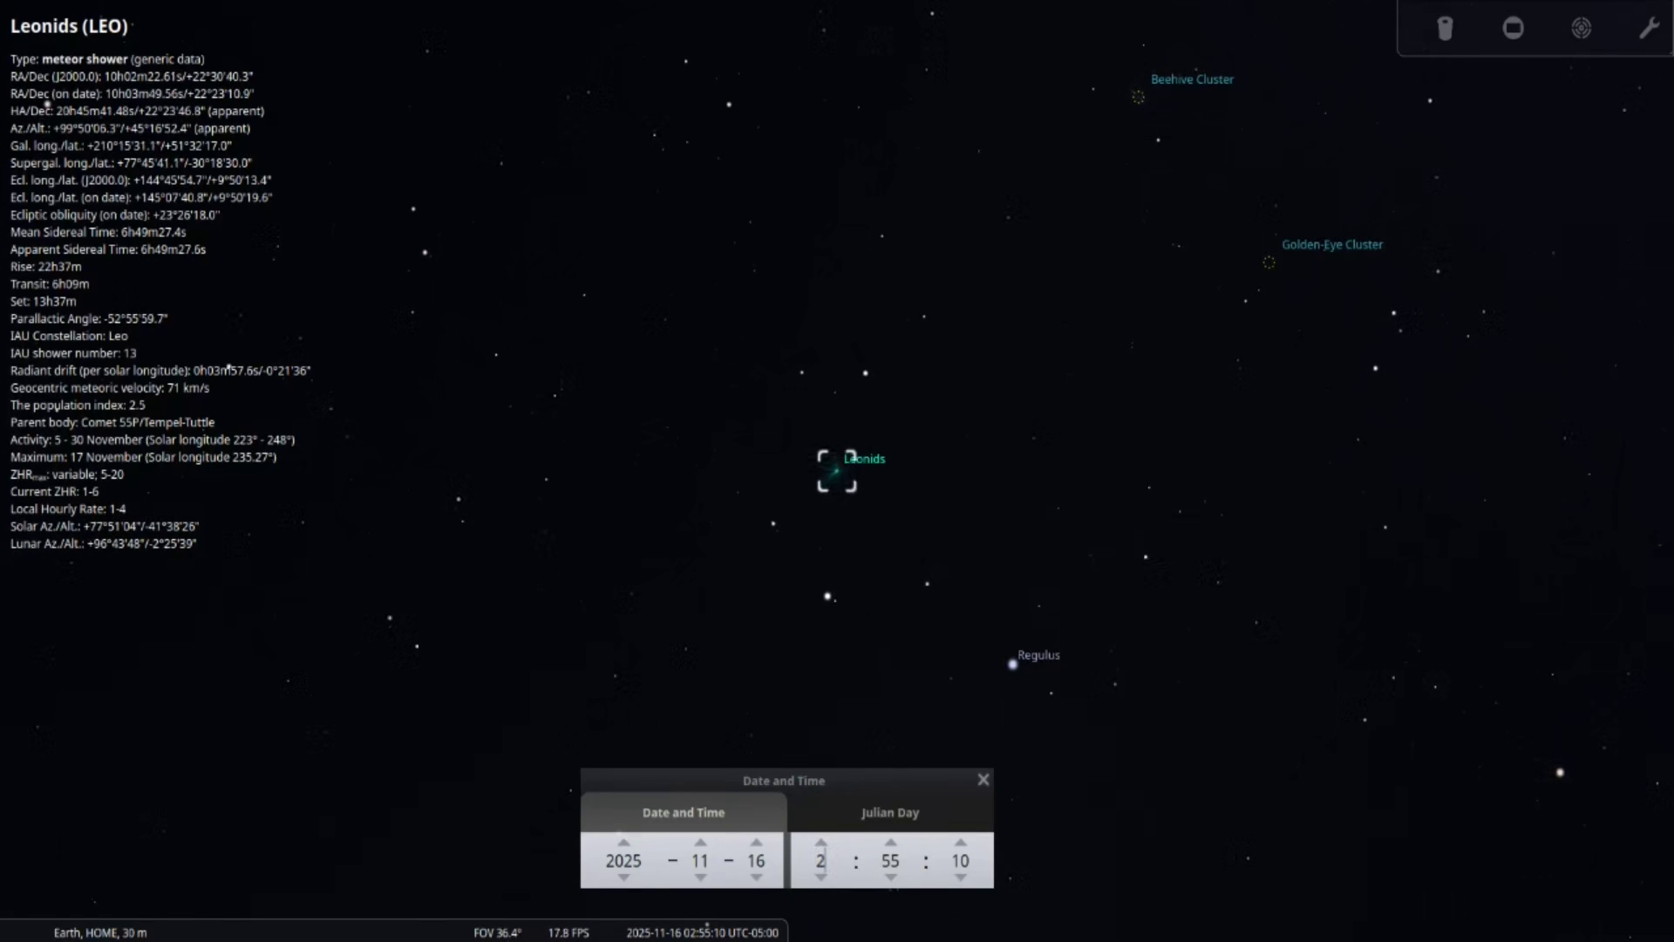
pyautogui.scroll(1, 821, 858)
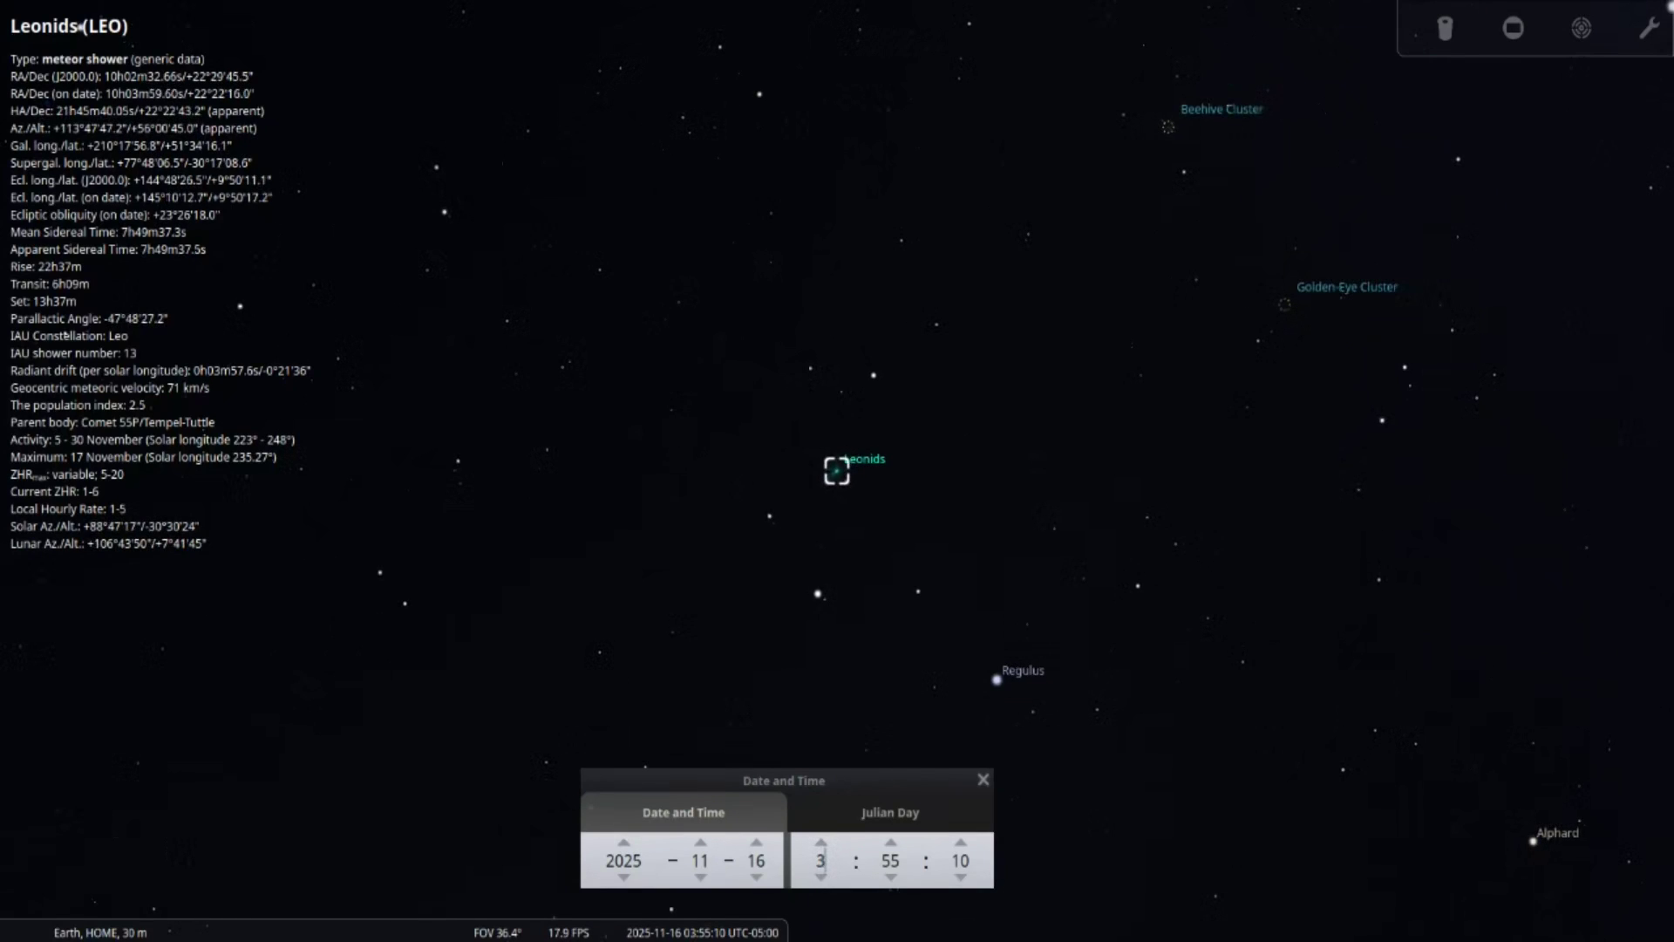
pyautogui.scroll(1, 821, 859)
pyautogui.scroll(1, 821, 859)
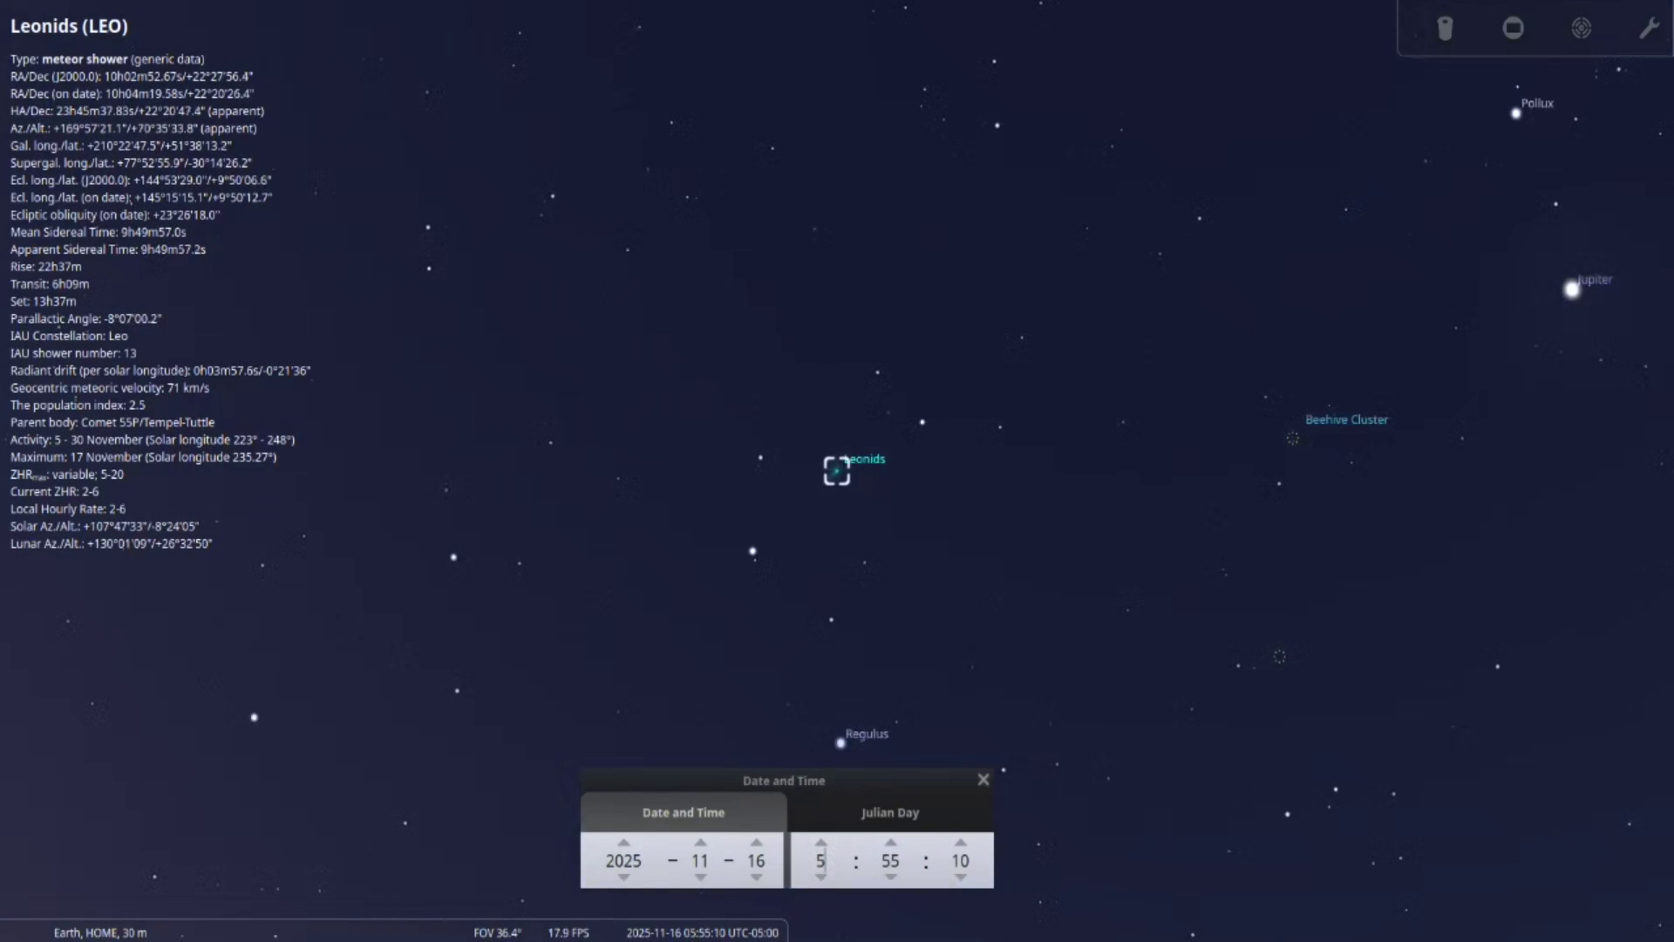
# - Readjust the zoom around the Leonids radiant and advance to 01:55 on 16 November
pyautogui.press('\\')
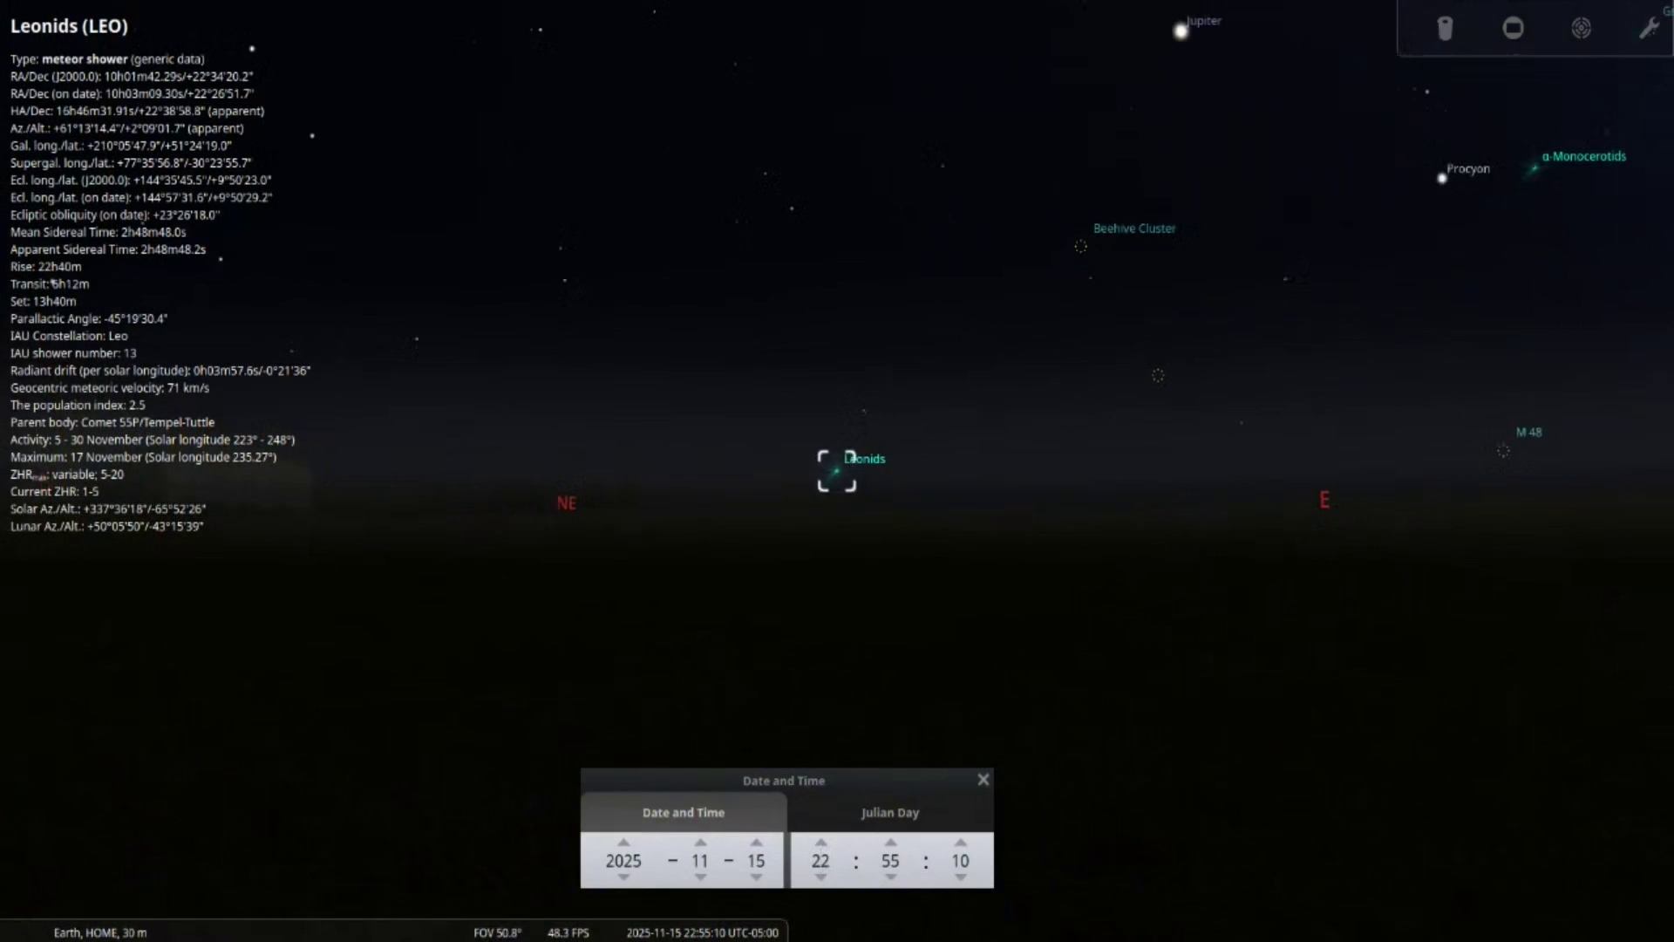
pyautogui.press('/')
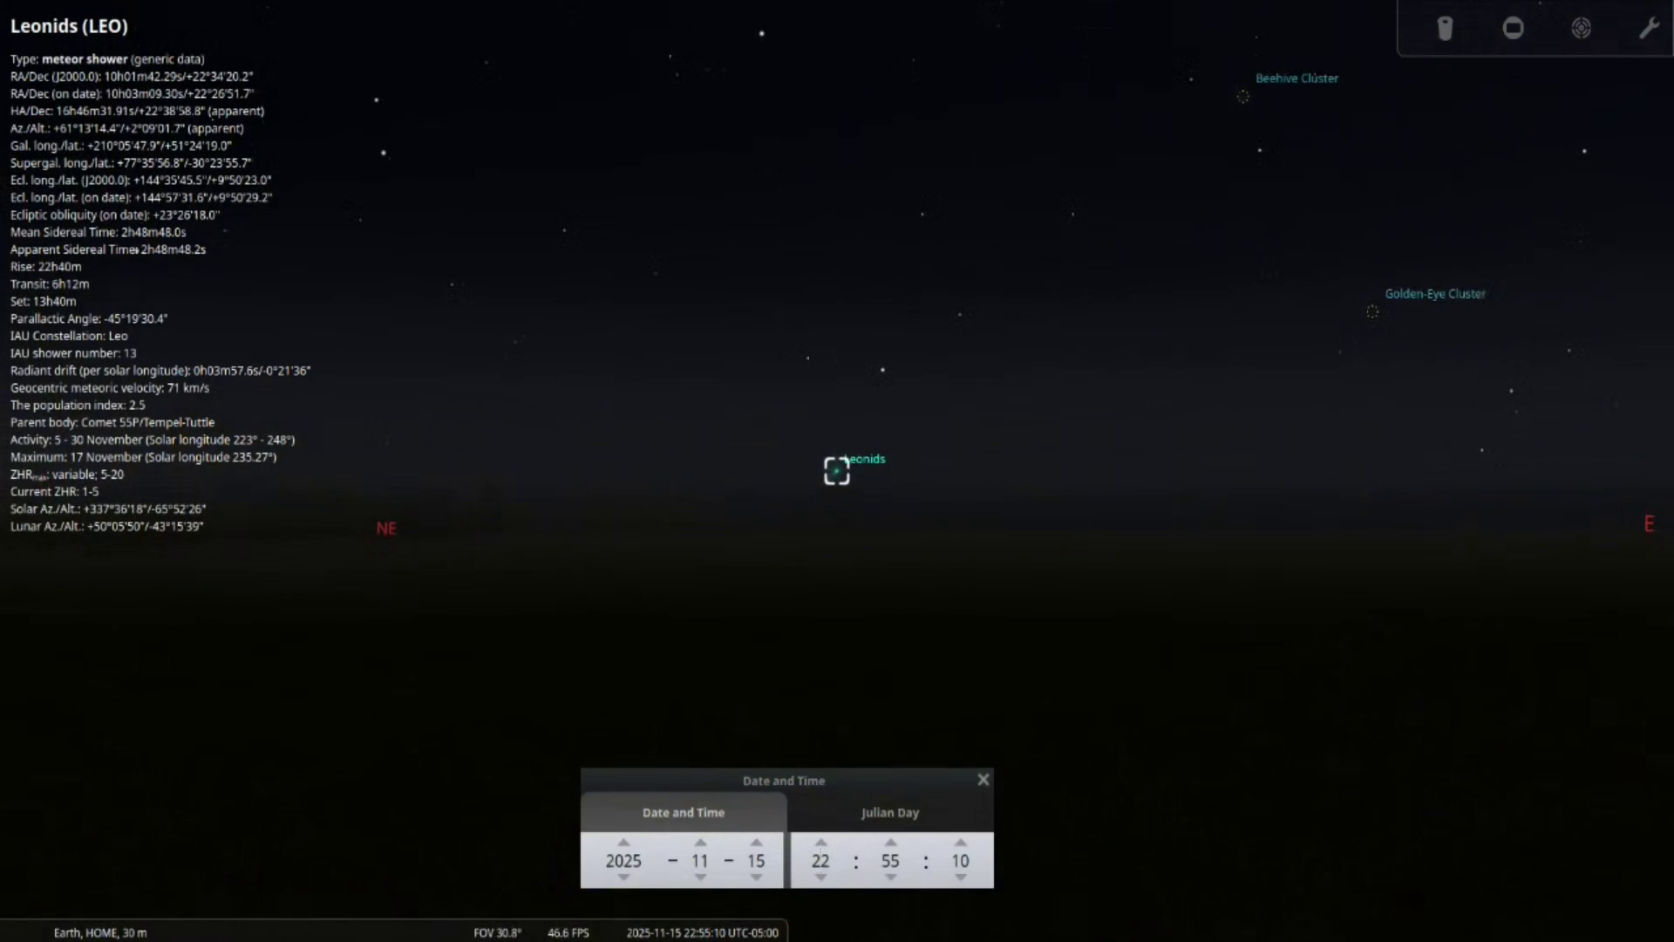
pyautogui.press('\\')
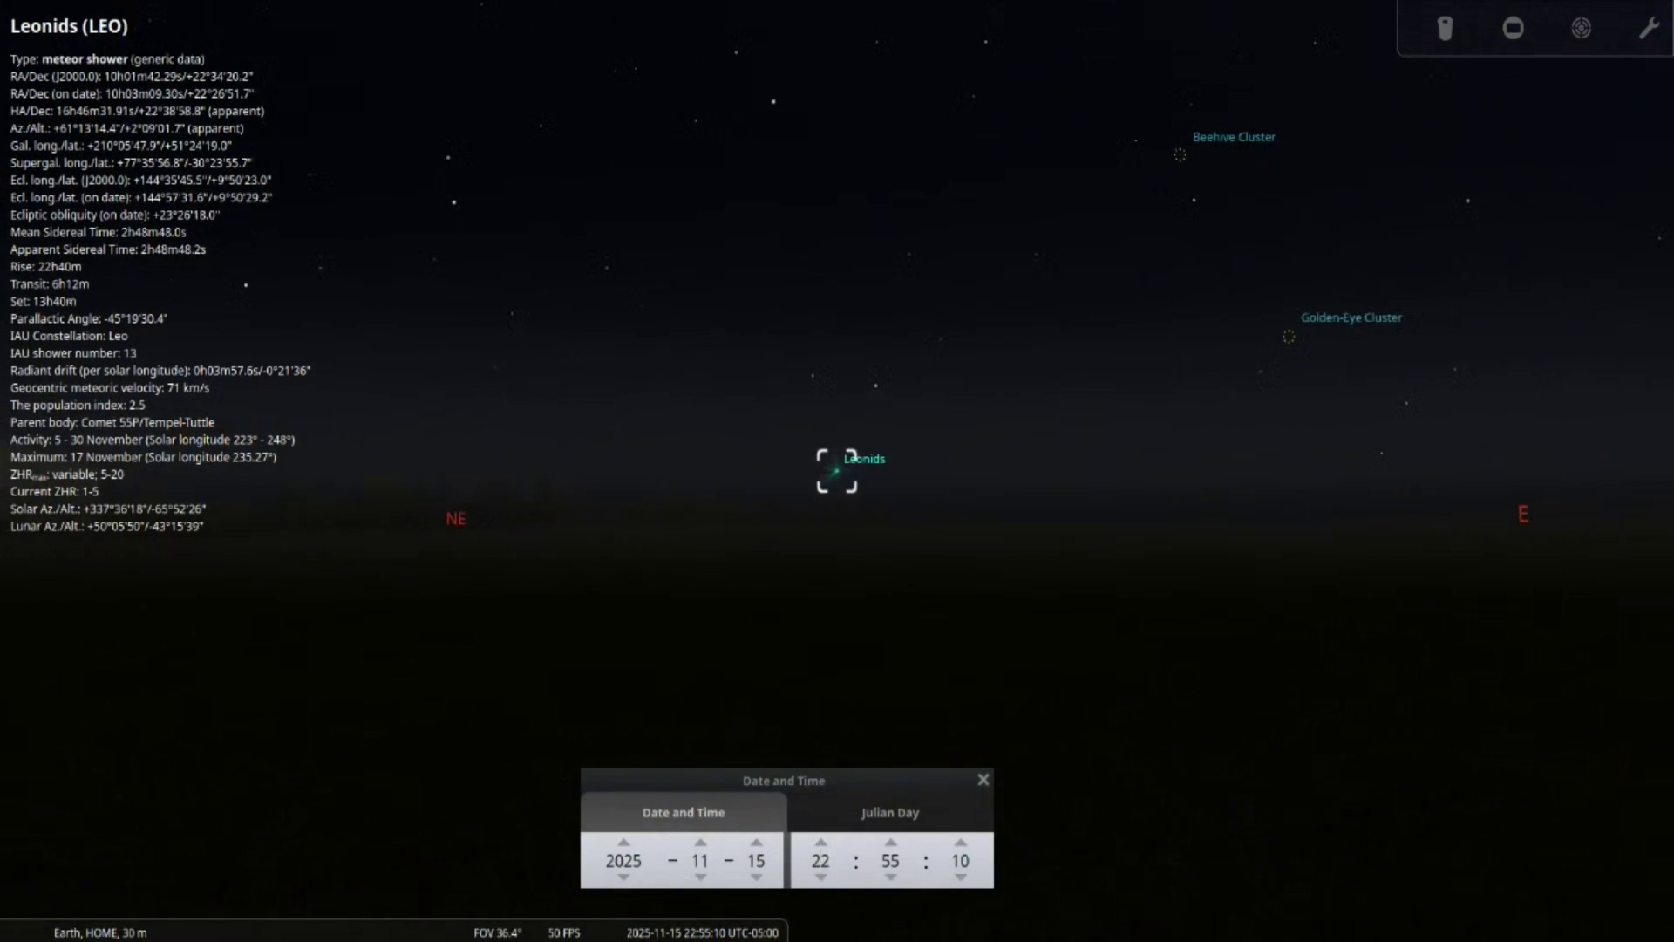
pyautogui.scroll(1, 820, 861)
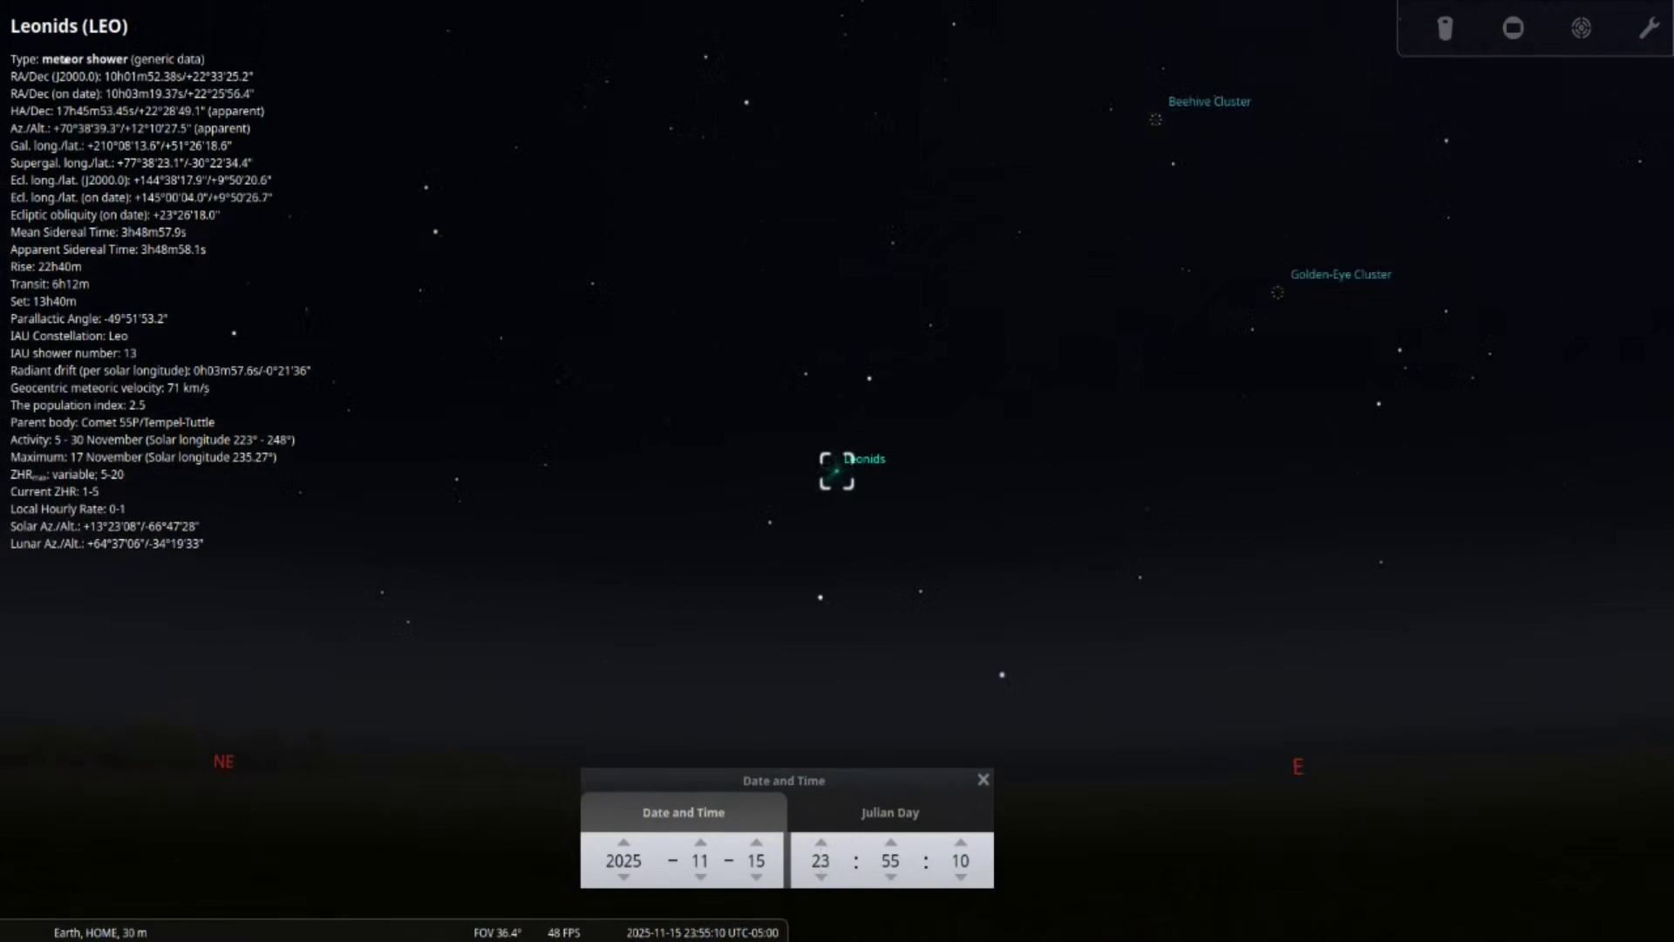
pyautogui.scroll(1, 821, 861)
pyautogui.scroll(1, 821, 861)
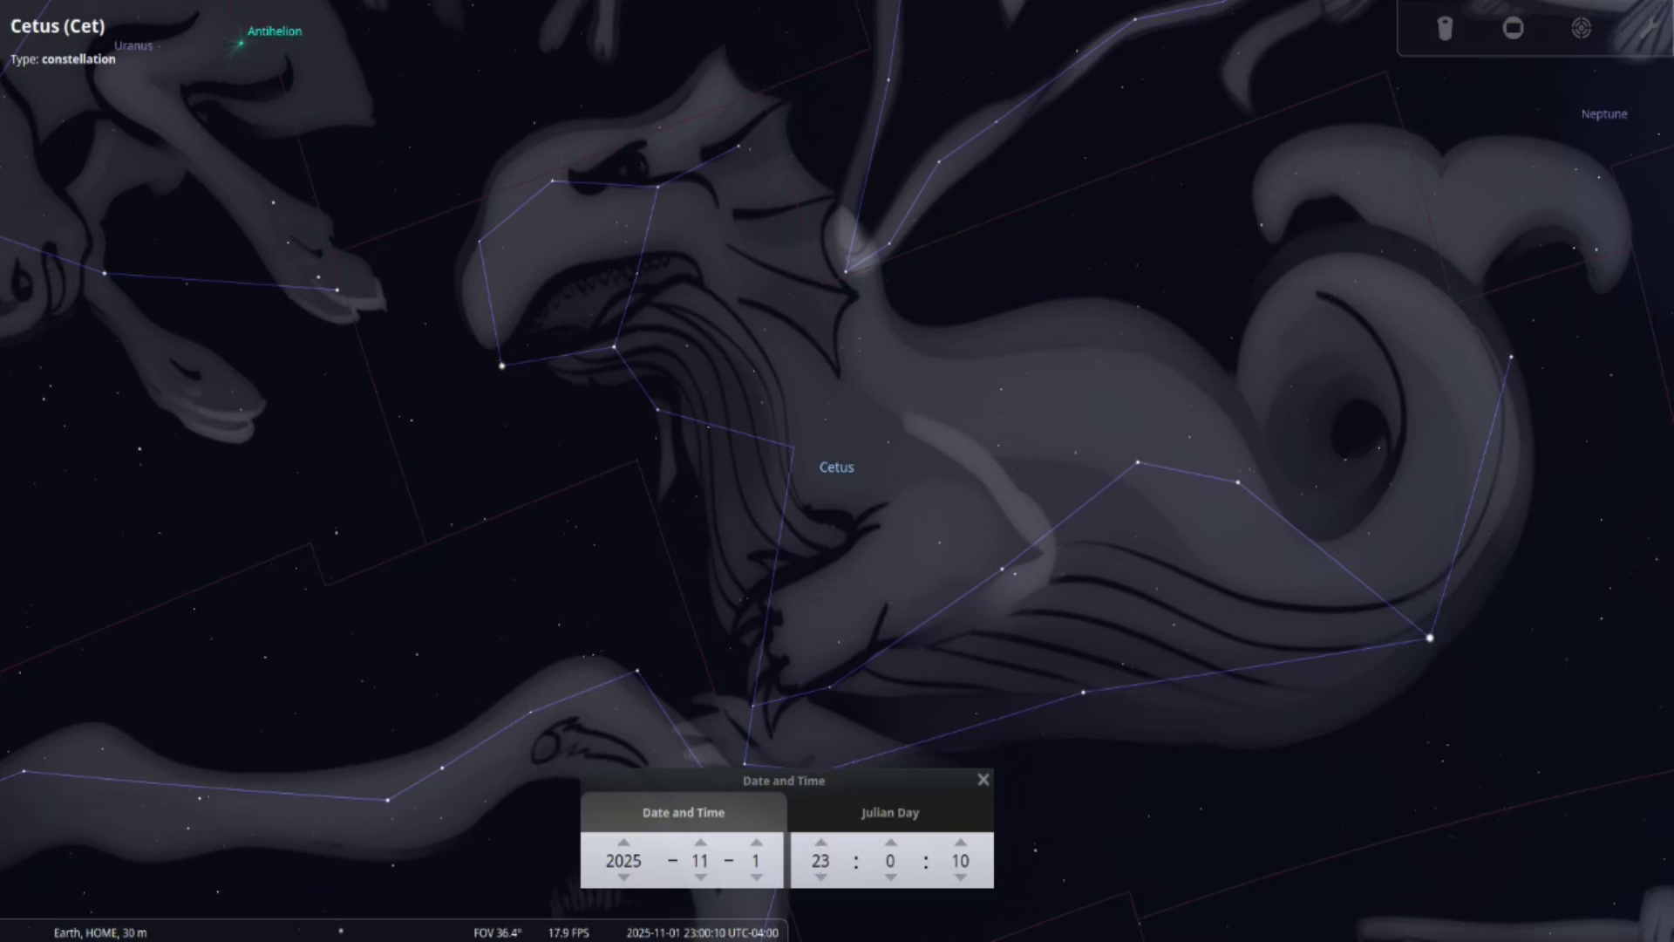
# - Zoom in on Cetus until its bright star Diphda is labelled
pyautogui.scroll(2, 837, 471)
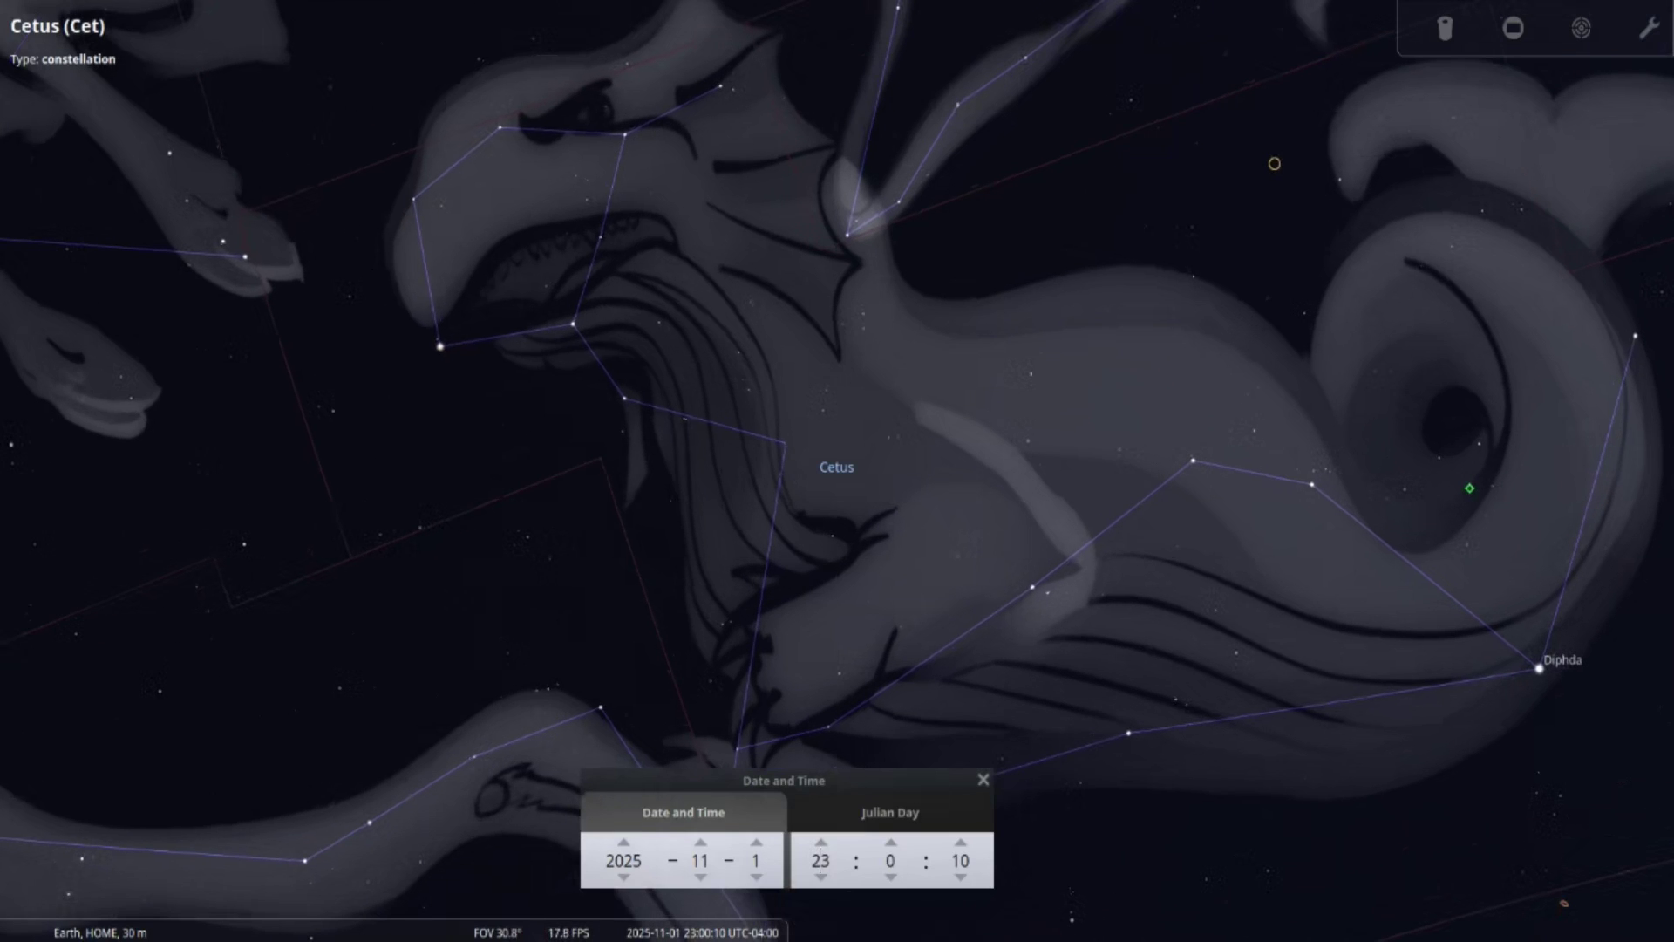